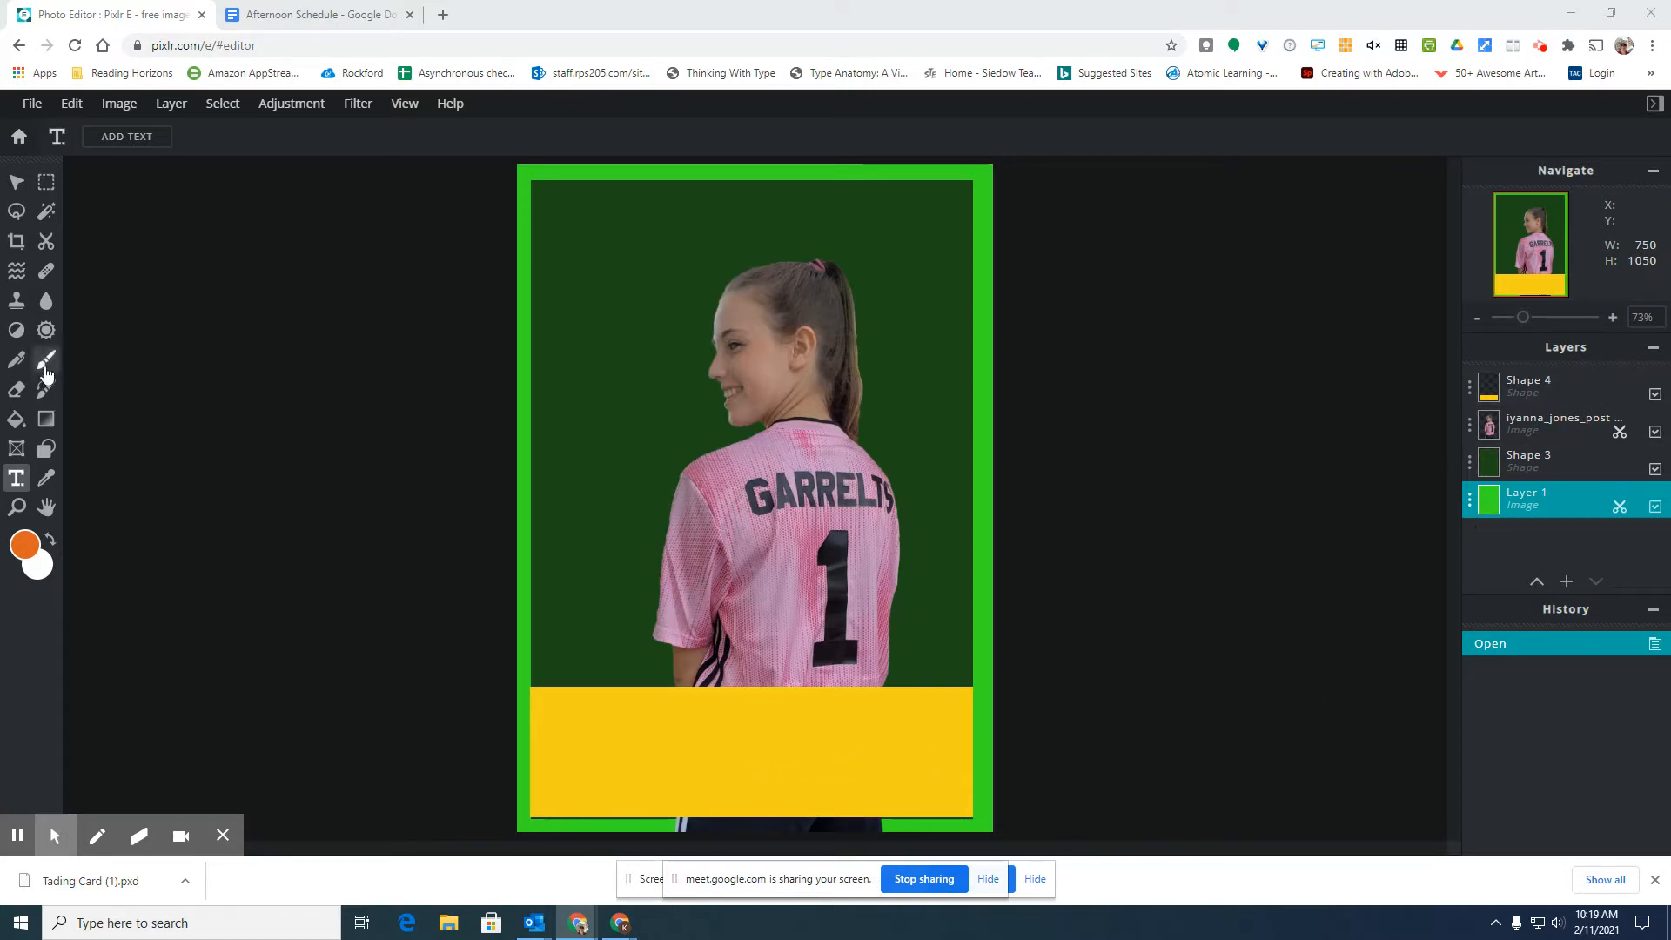
- Activate the Shape tool in Design mode and set the fill color to orange #DF6727
{"action": "left_click", "coordinate": [47, 449]}
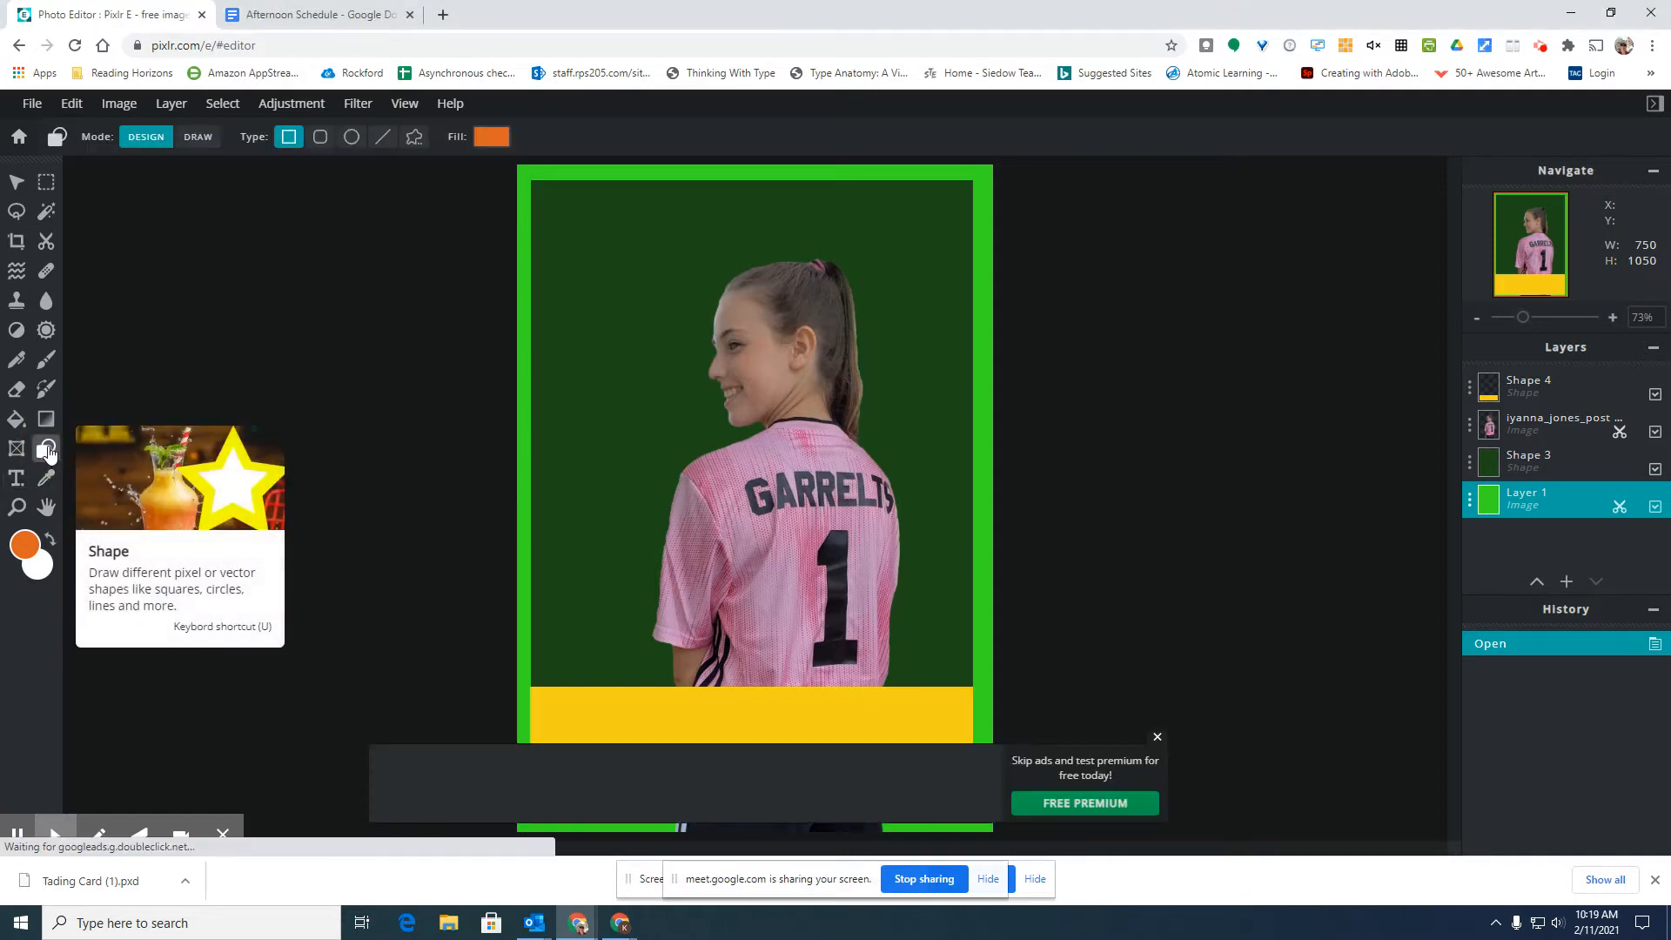
{"action": "left_click", "coordinate": [1158, 739]}
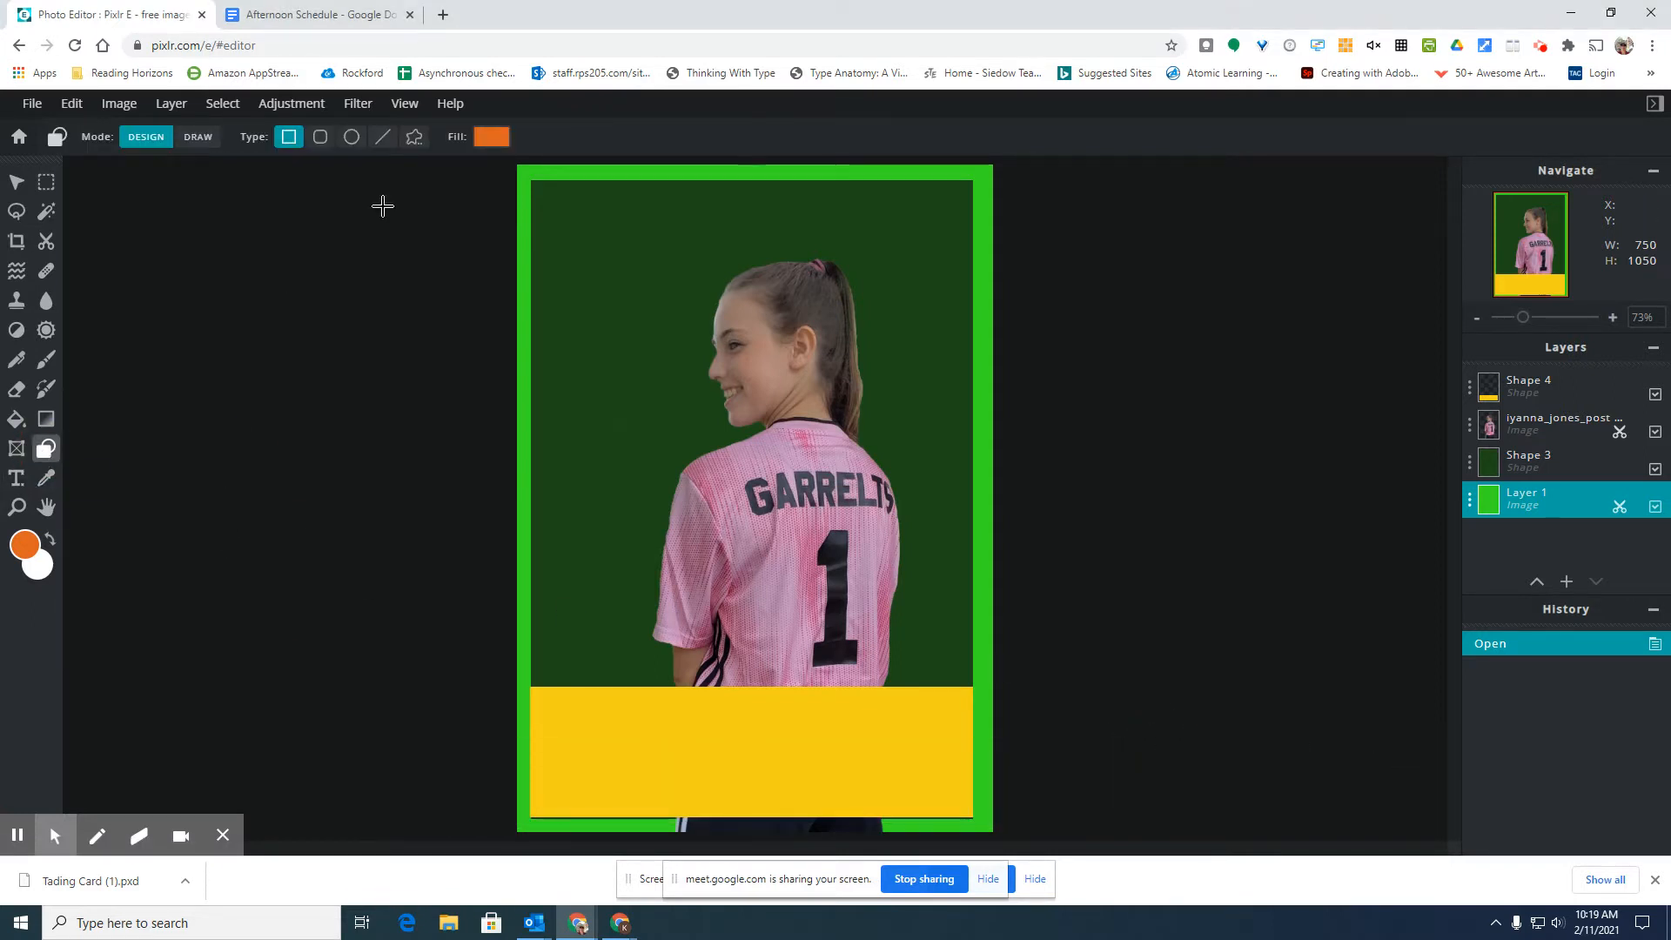
{"action": "left_click", "coordinate": [495, 141]}
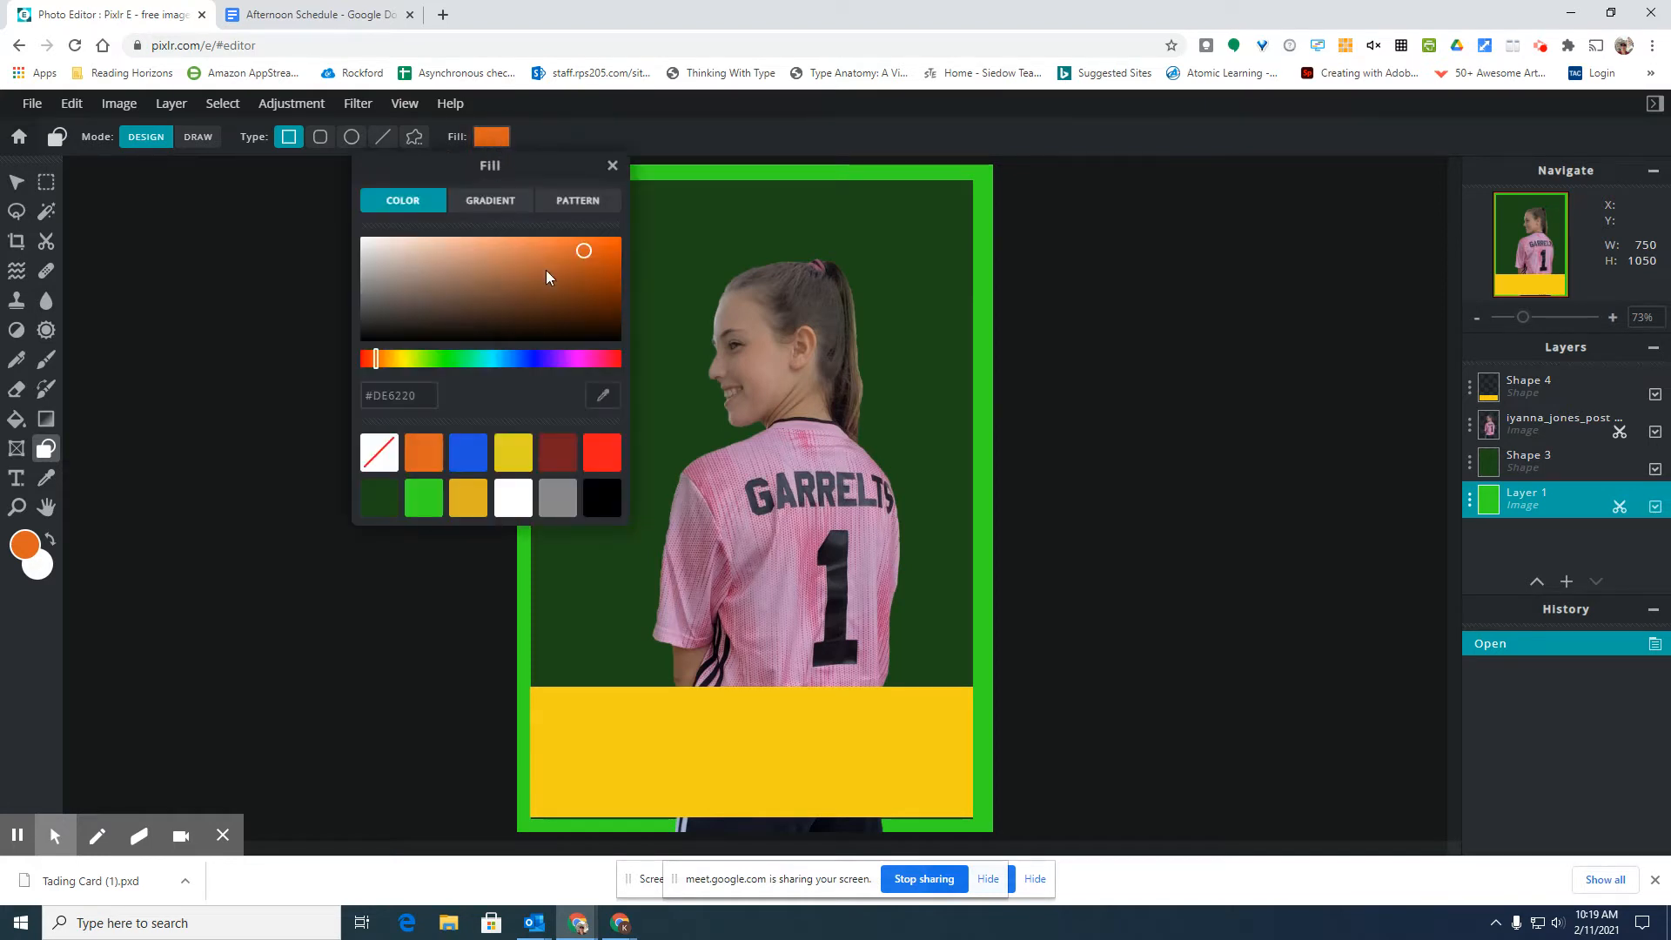
{"action": "left_click_drag", "start_coordinate": [586, 253], "coordinate": [577, 250]}
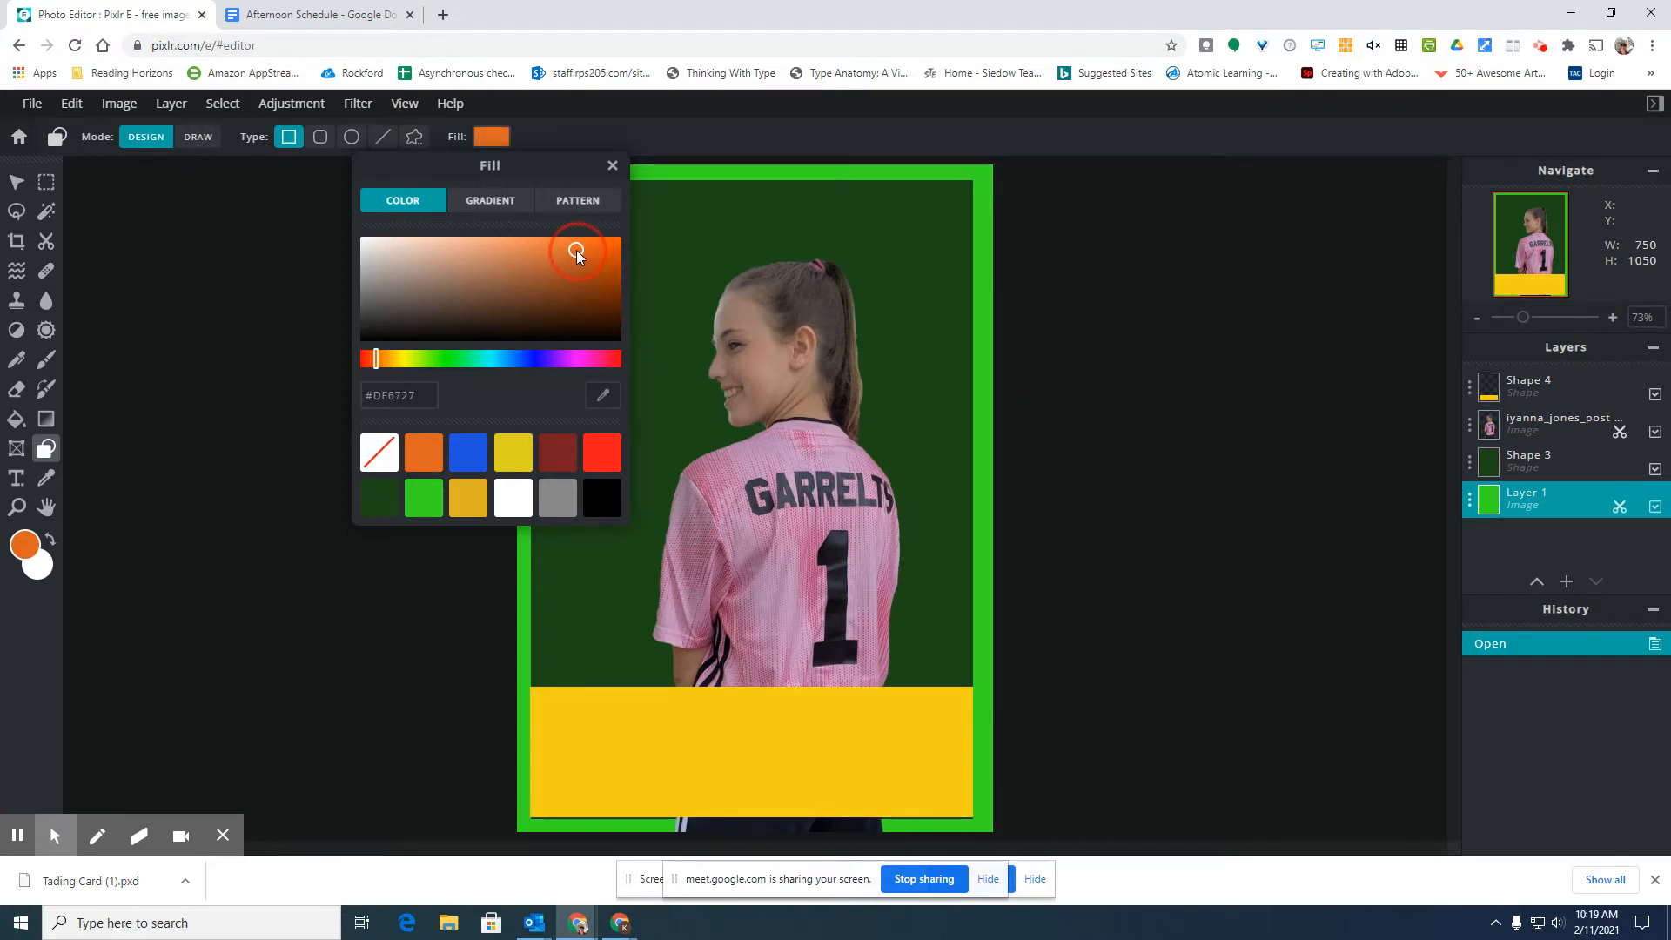
{"action": "left_click", "coordinate": [612, 165]}
- Set the type for new shapes to rounded rectangle with a corner radius of 7
{"action": "left_click", "coordinate": [321, 141]}
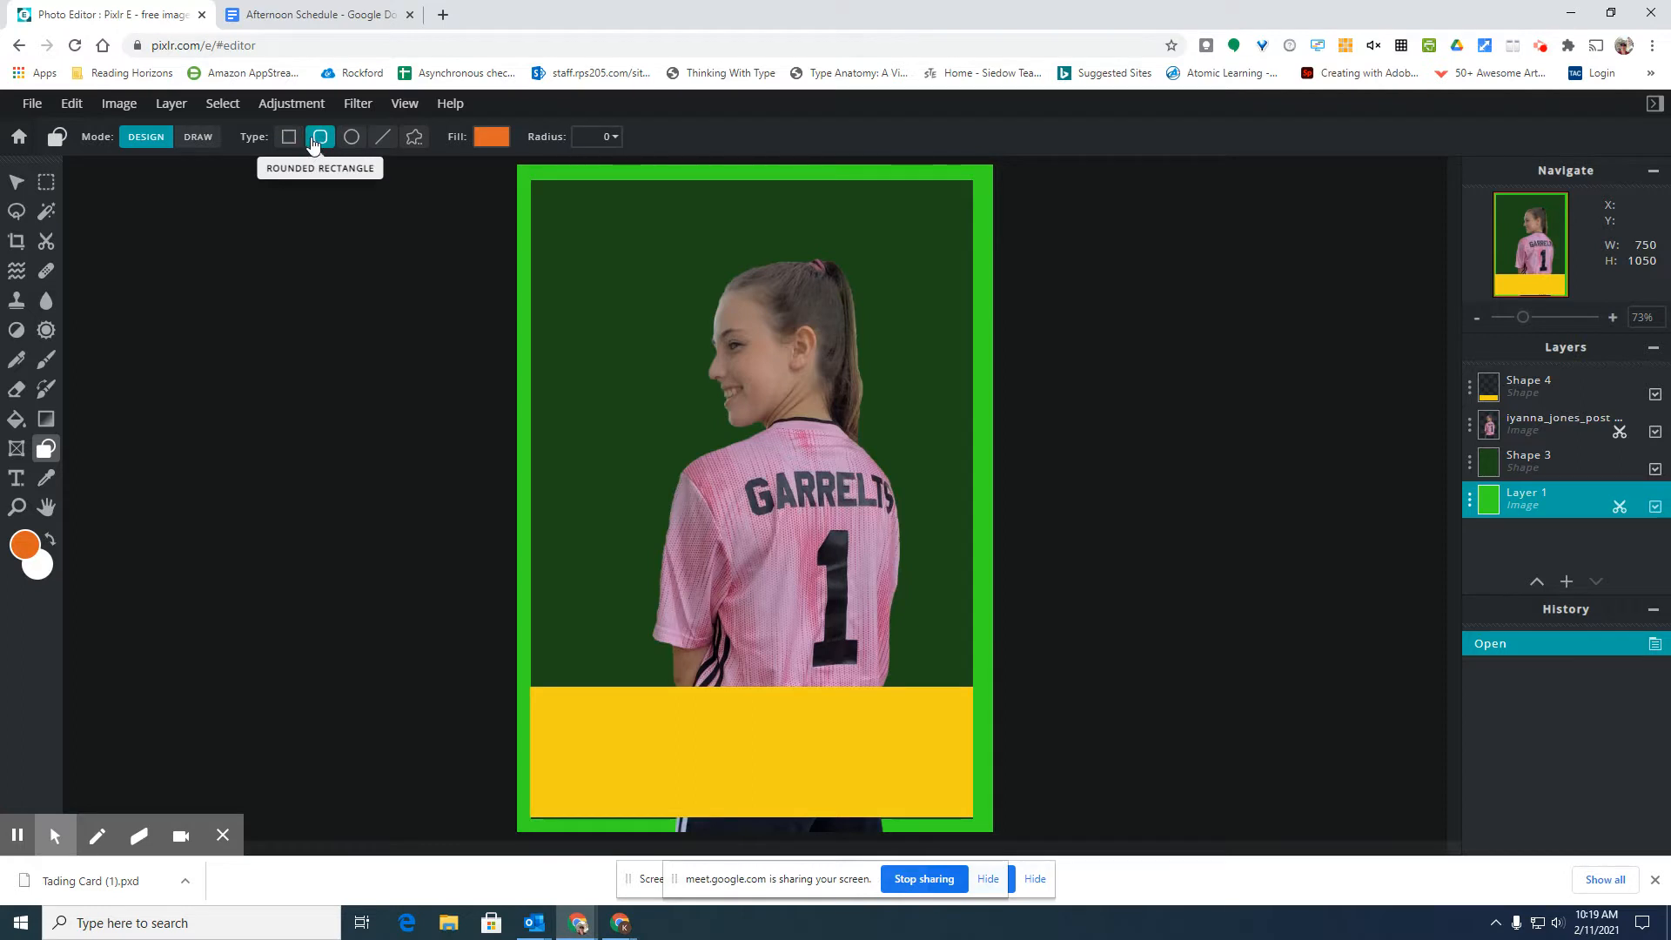
{"action": "left_click", "coordinate": [289, 137]}
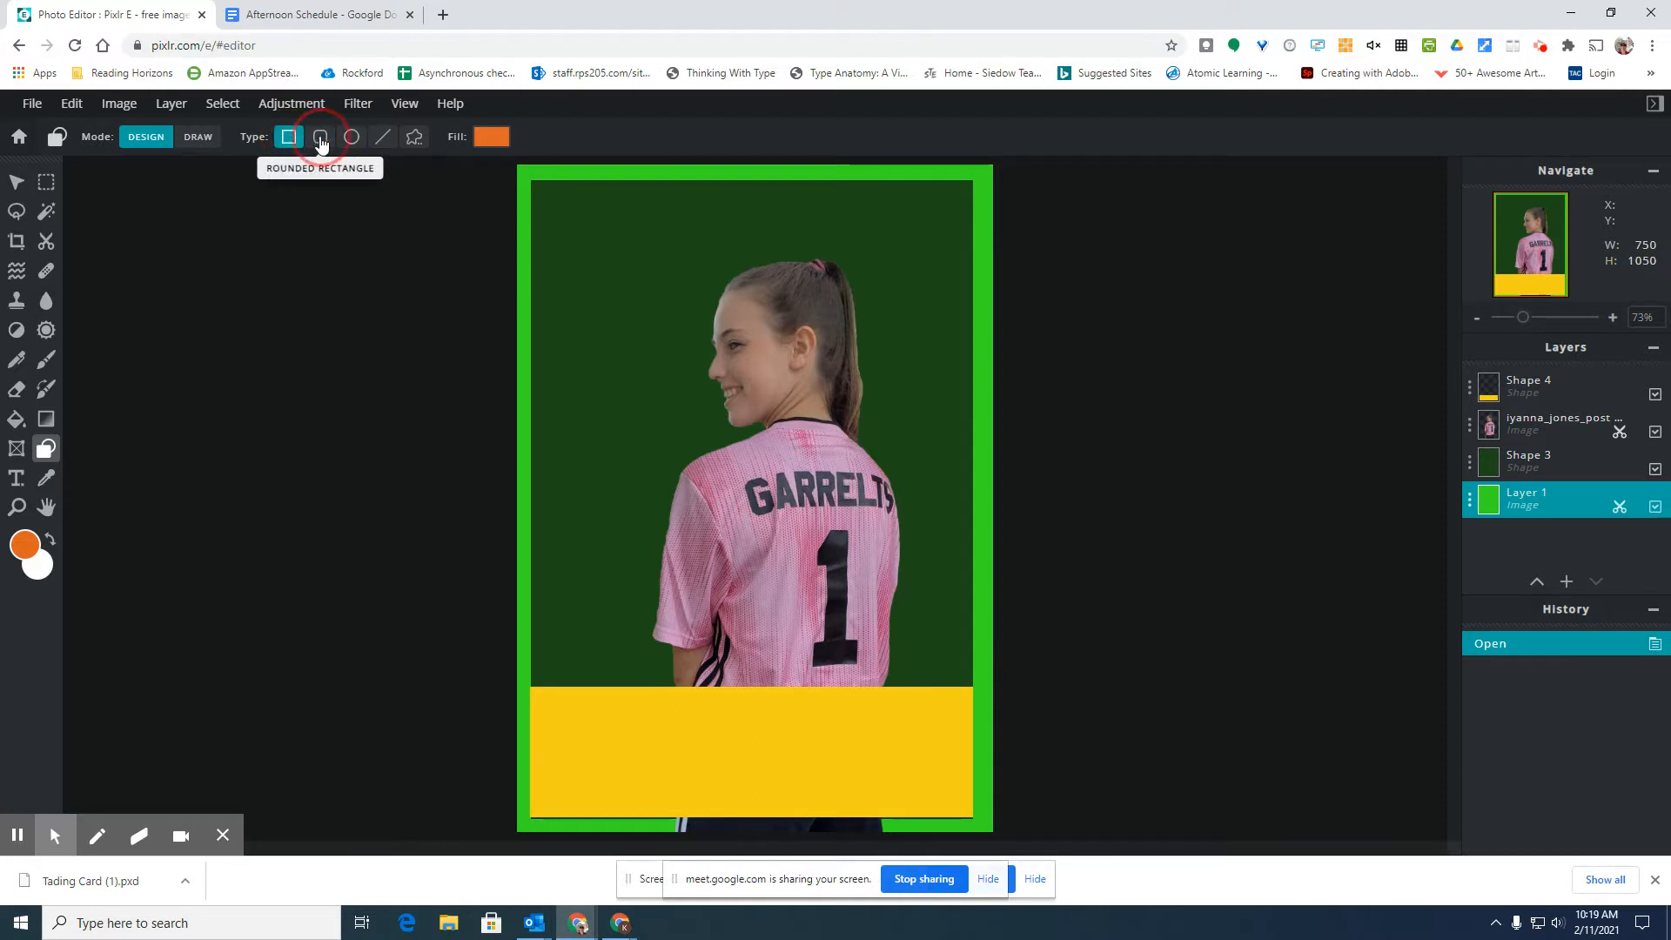
{"action": "left_click", "coordinate": [321, 142]}
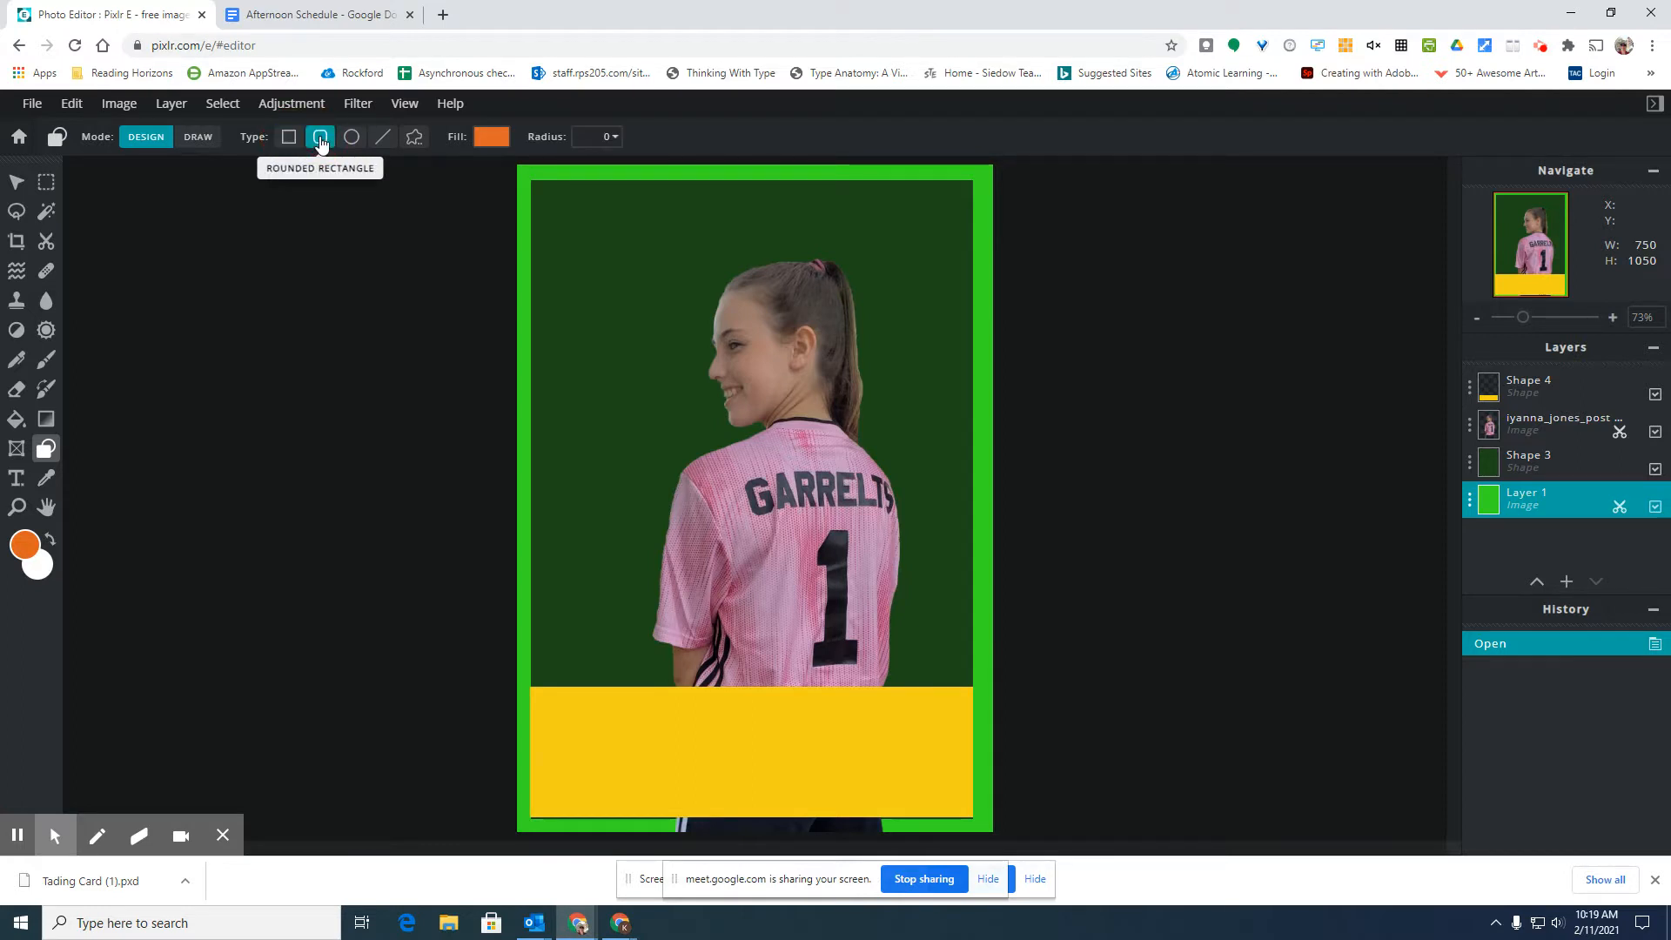
{"action": "left_click", "coordinate": [615, 137]}
{"action": "mouse_move", "coordinate": [460, 168]}
{"action": "left_mouse_down"}
{"action": "mouse_move", "coordinate": [484, 168]}
{"action": "mouse_move", "coordinate": [469, 173]}
{"action": "left_mouse_up"}
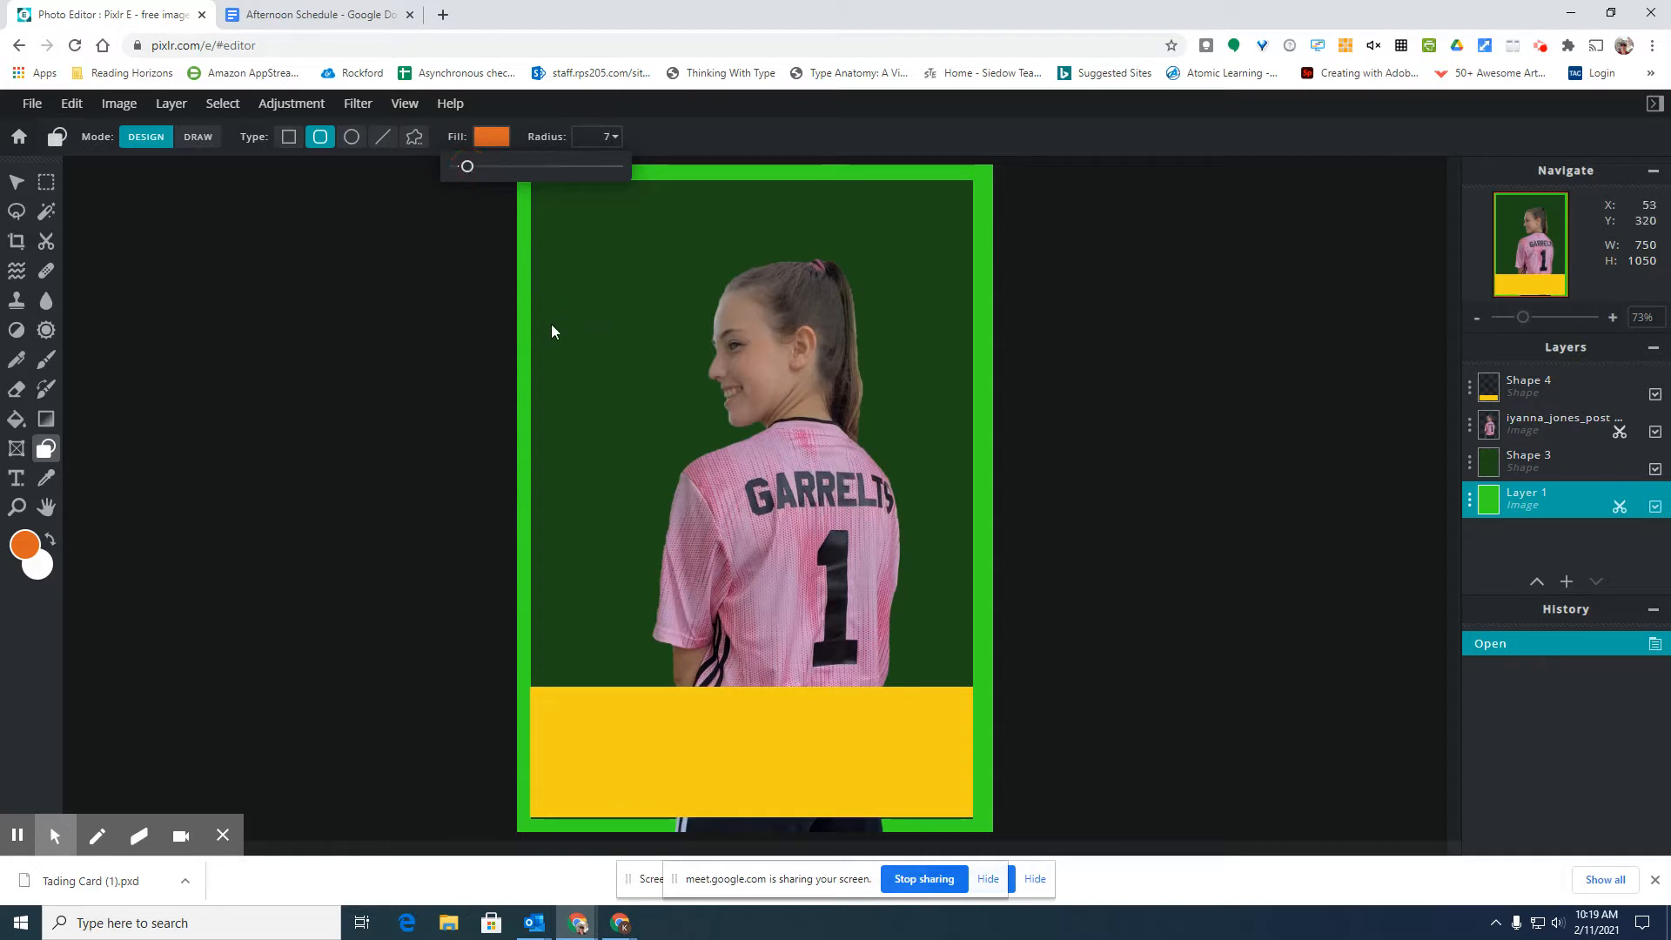
{"action": "left_click", "coordinate": [550, 321]}
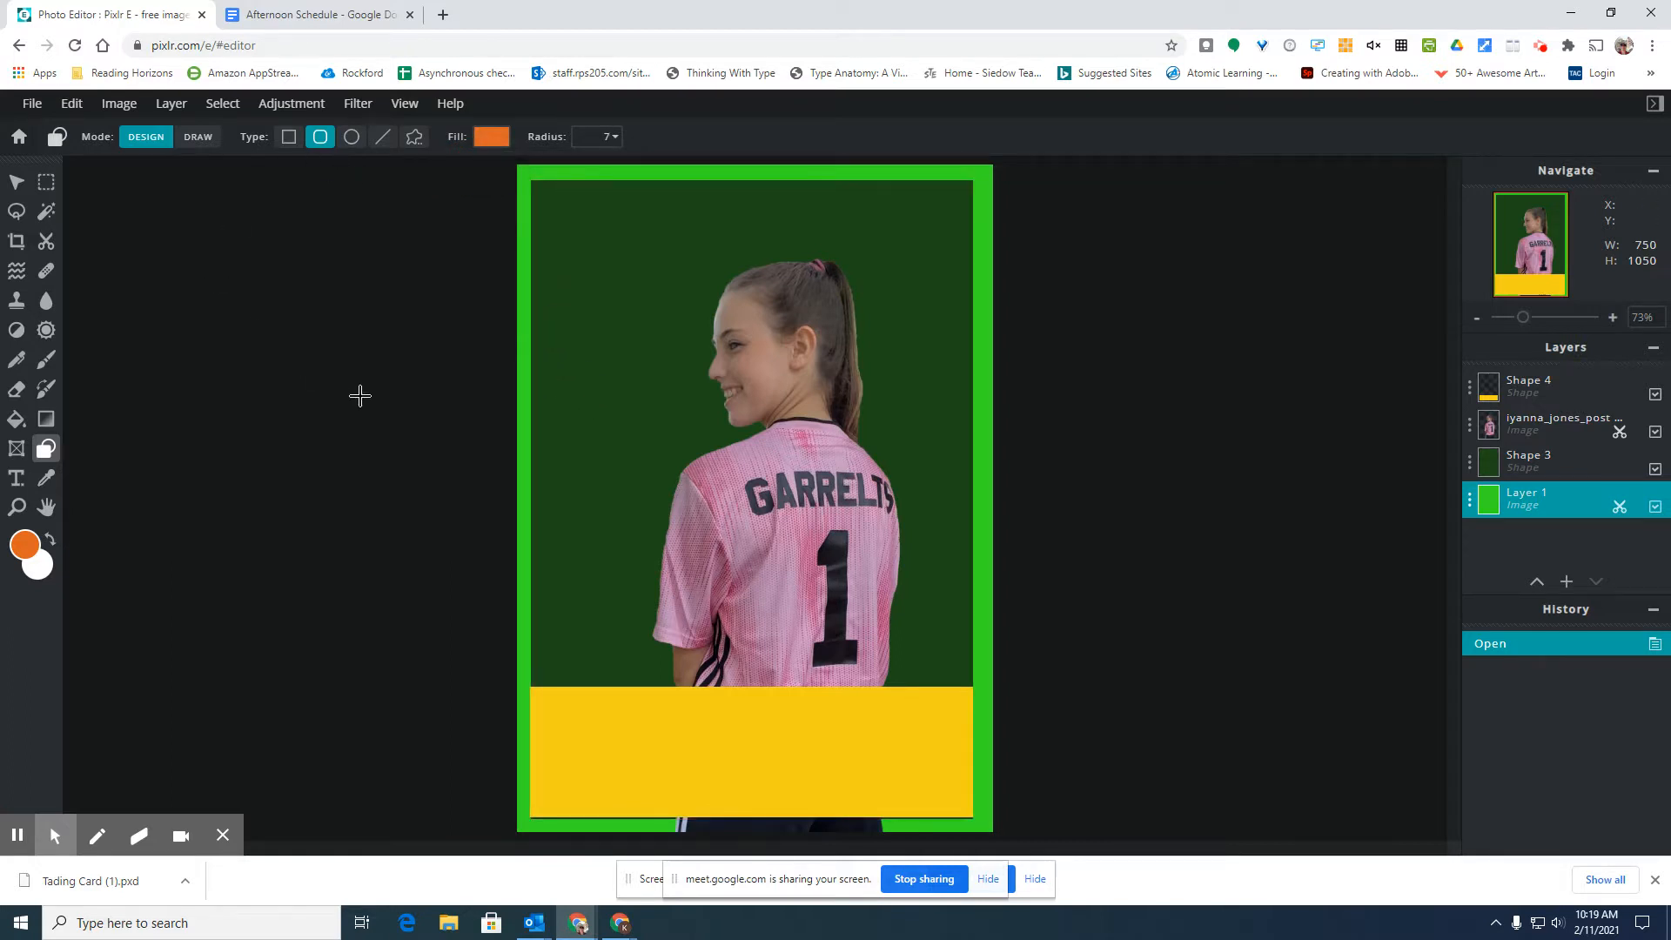
- Convert the dark green background rectangle to a rounded rectangle with a corner radius of 7
{"action": "left_click", "coordinate": [563, 370]}
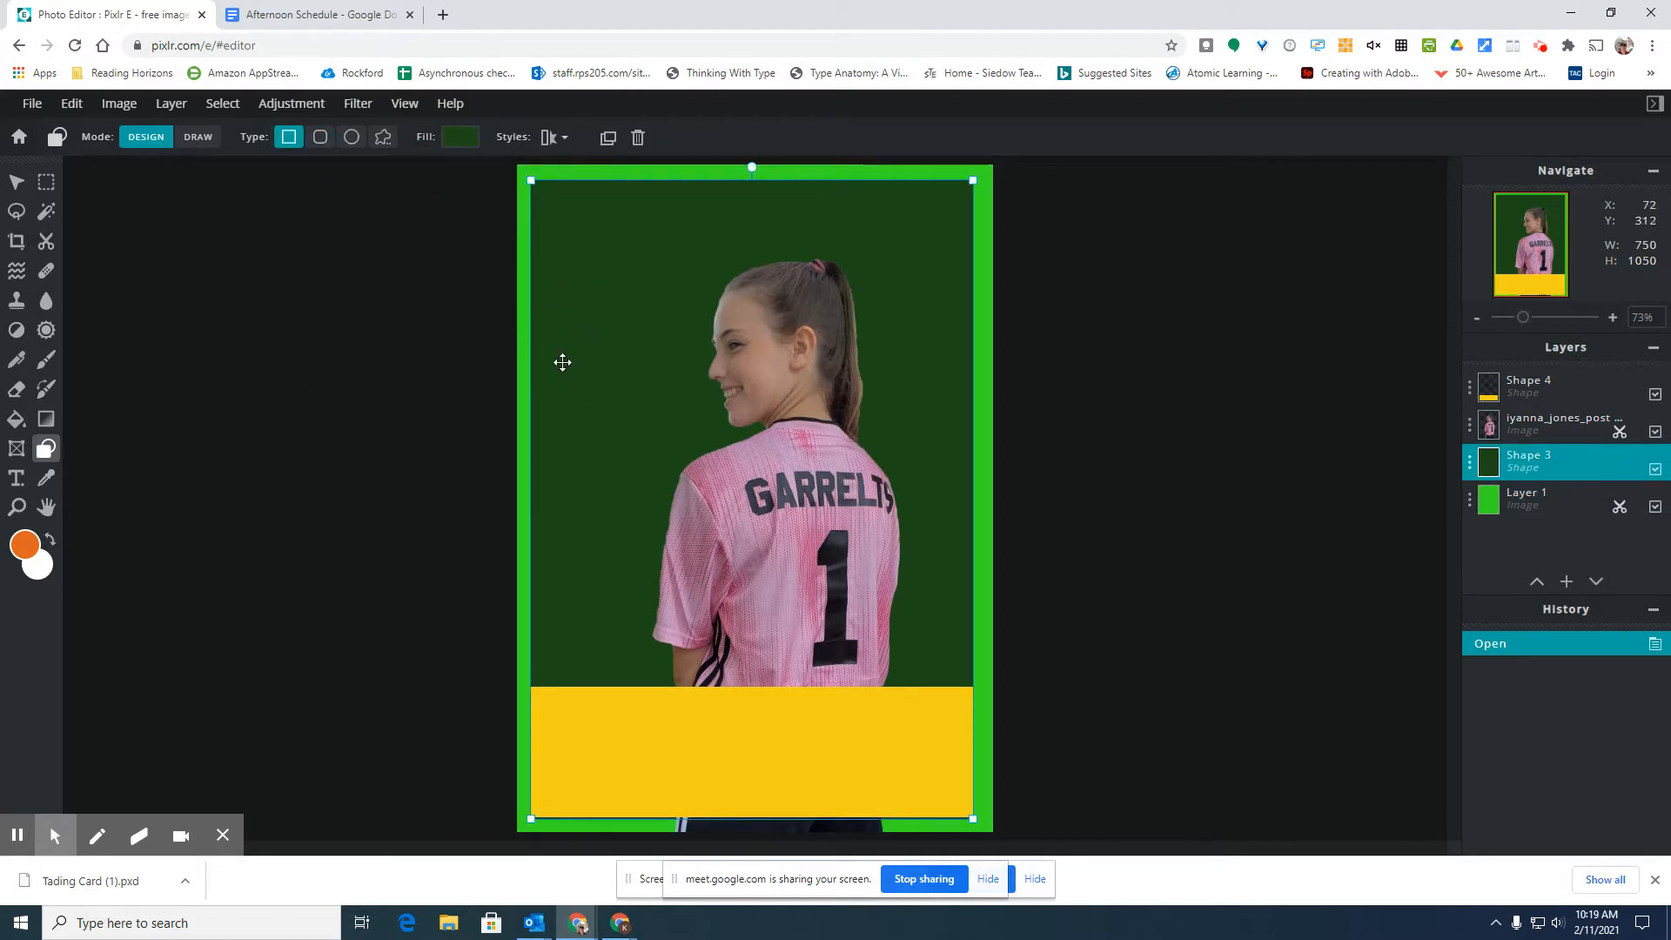
{"action": "left_click", "coordinate": [319, 136]}
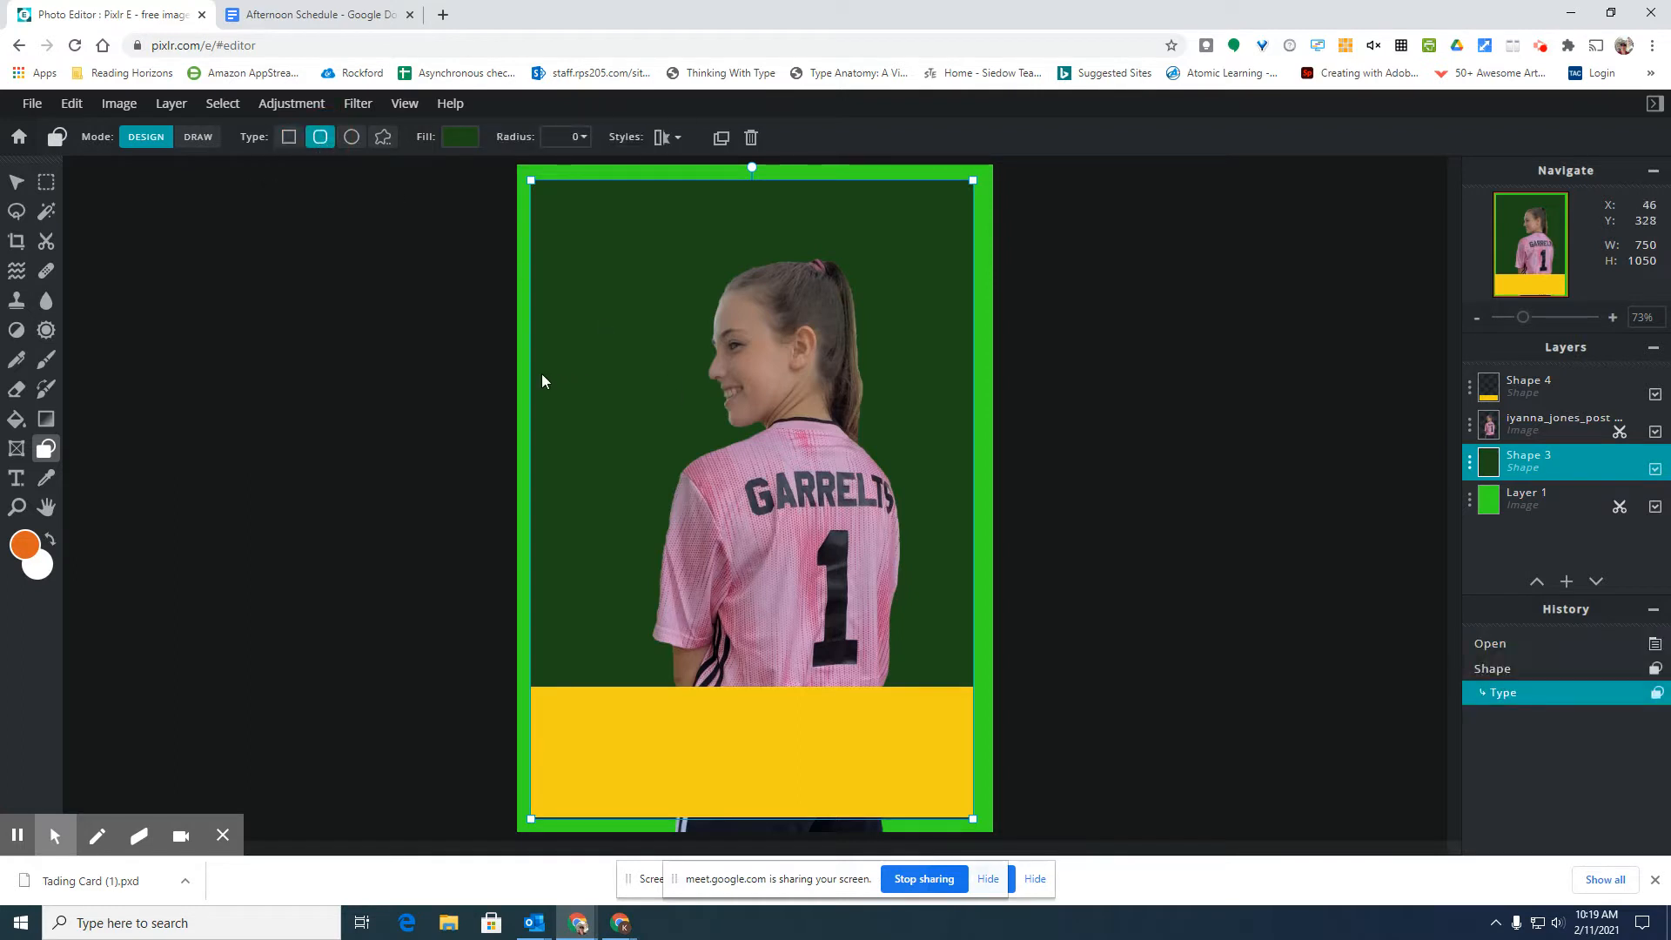
{"action": "left_click", "coordinate": [582, 140]}
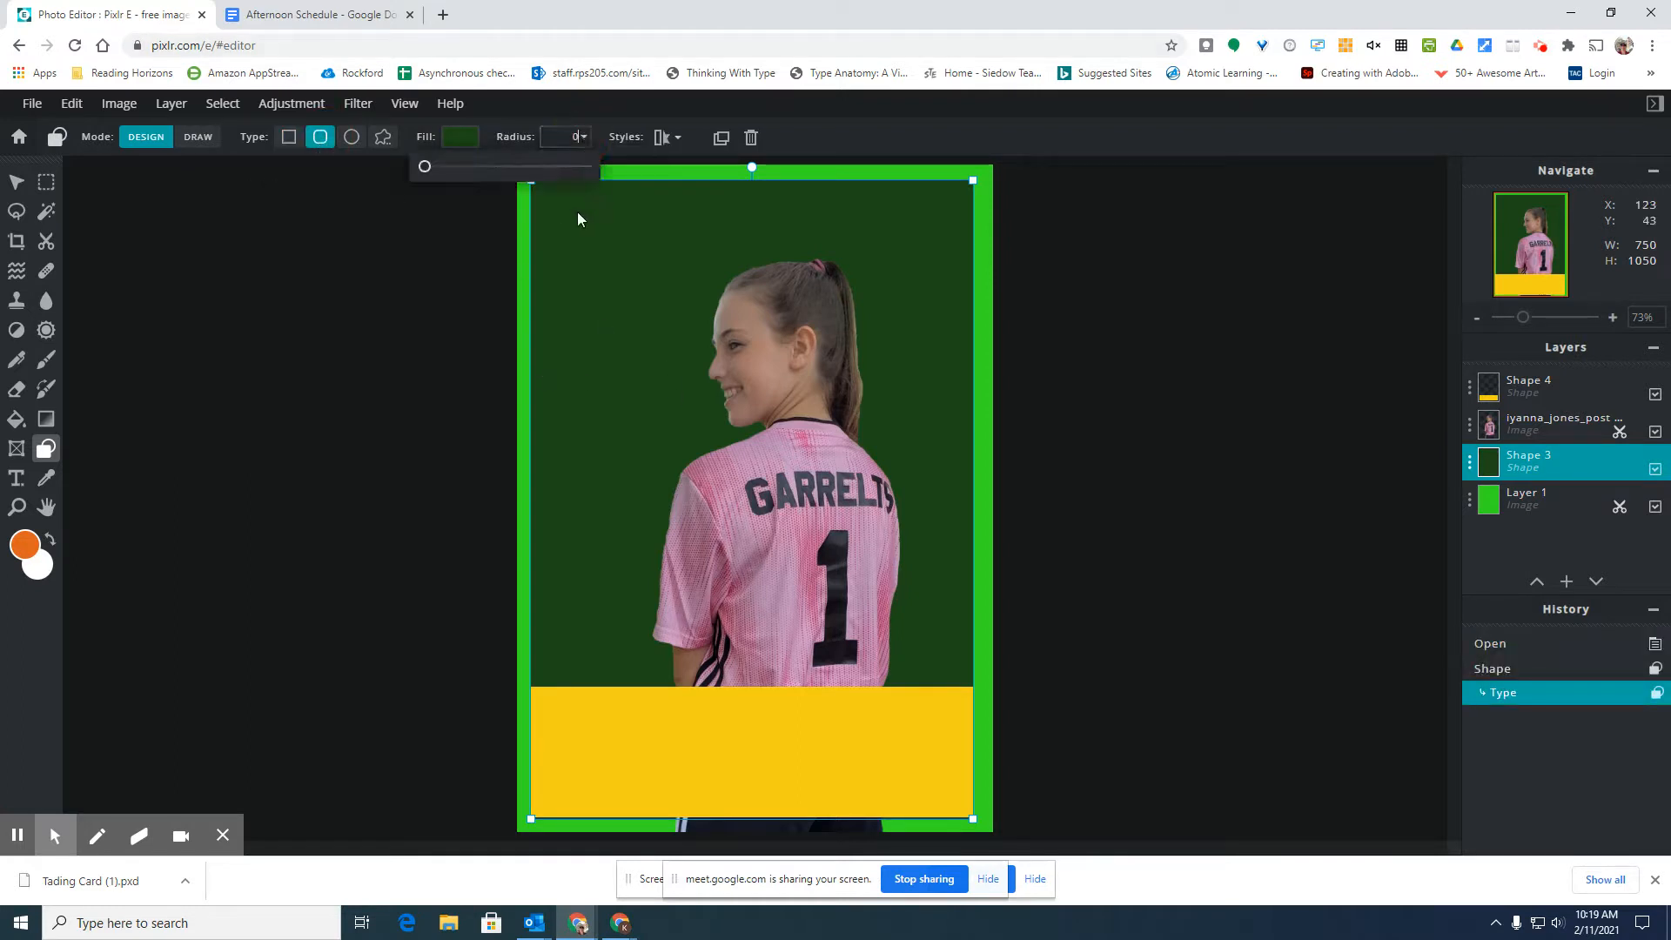
{"action": "left_click_drag", "start_coordinate": [435, 168], "coordinate": [437, 166]}
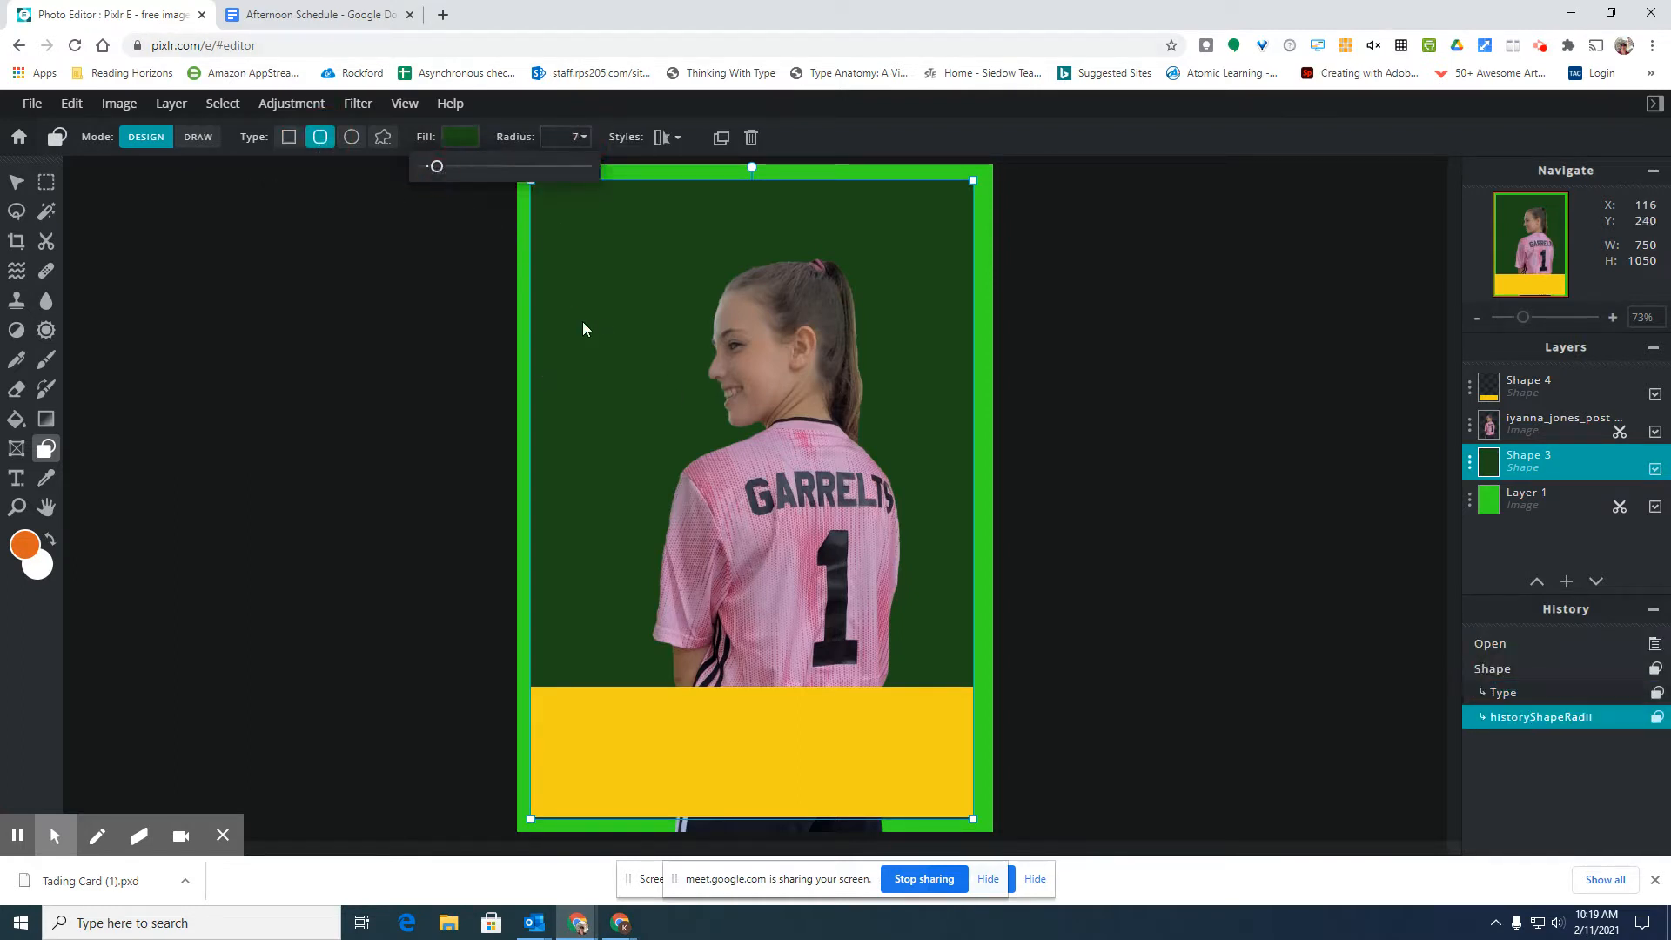
{"action": "left_click", "coordinate": [607, 339]}
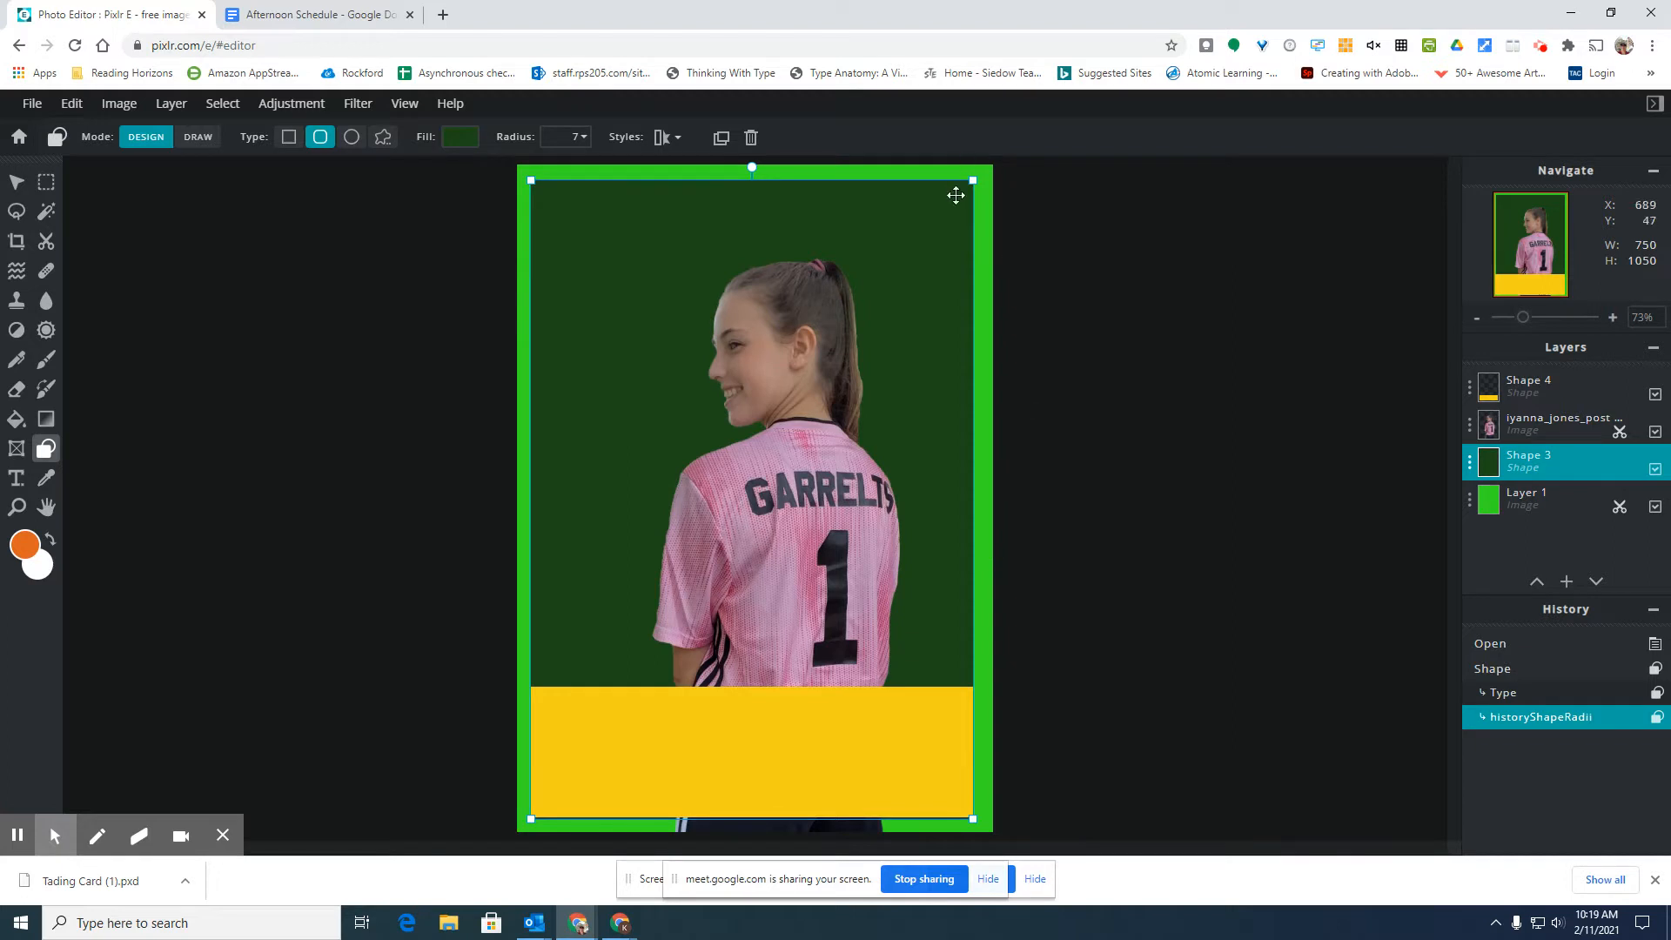
{"action": "left_click", "coordinate": [362, 341]}
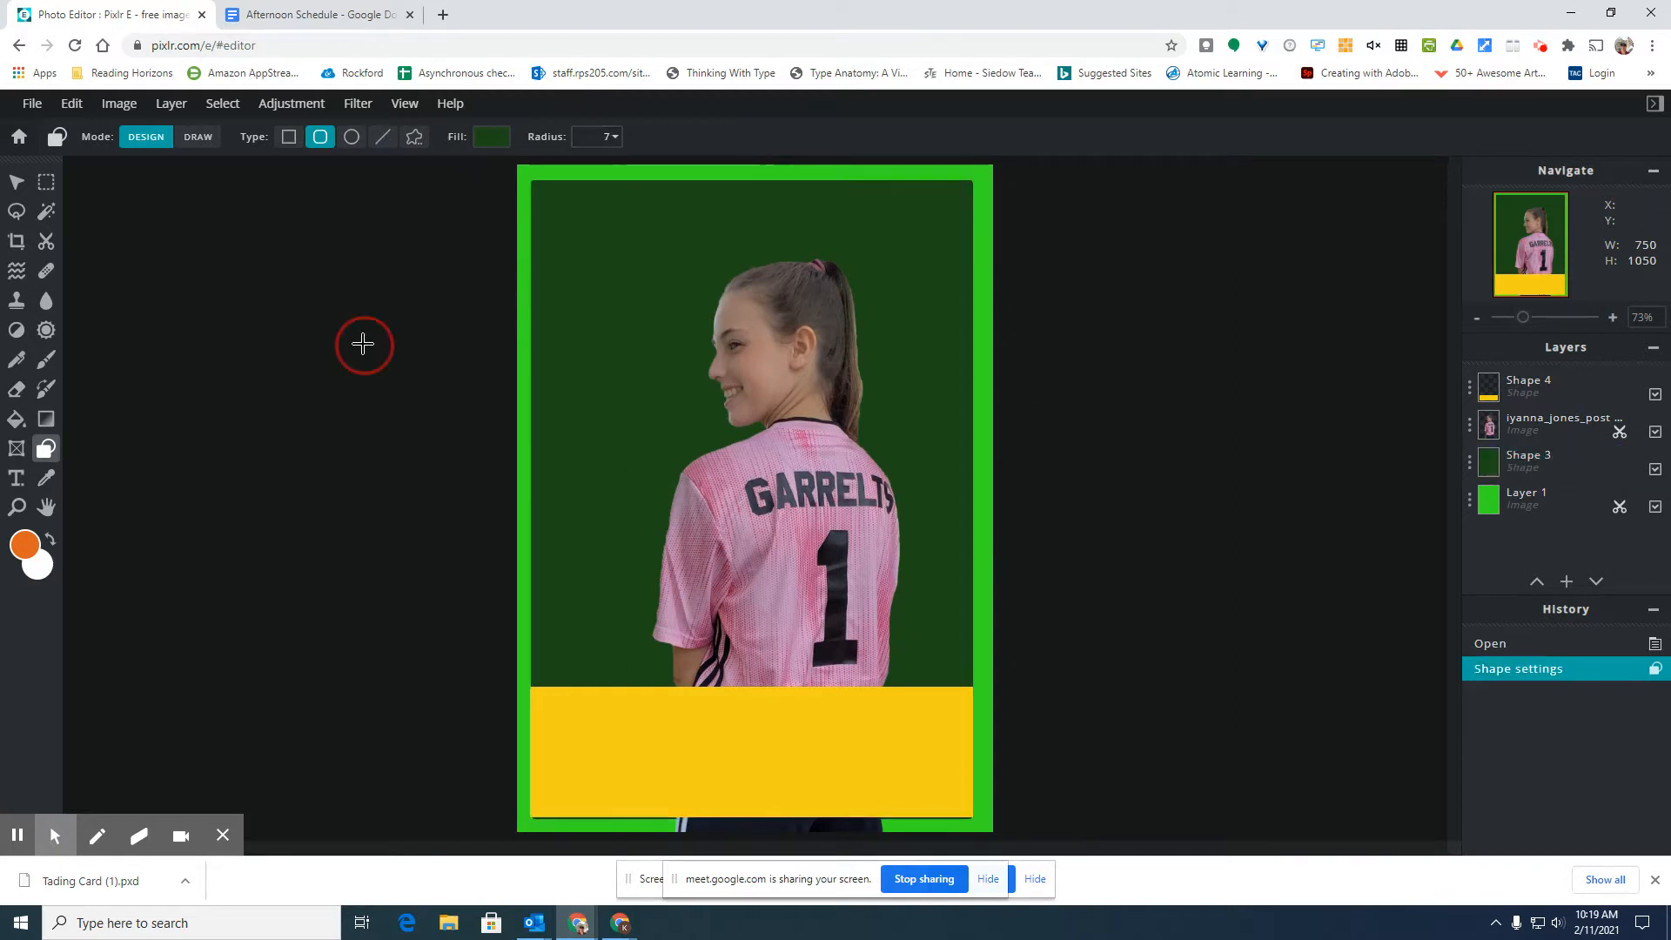
- Draw a rounded rectangle in Design mode over the upper part of the card and fill it with maroon #471826
{"action": "left_click", "coordinate": [196, 138]}
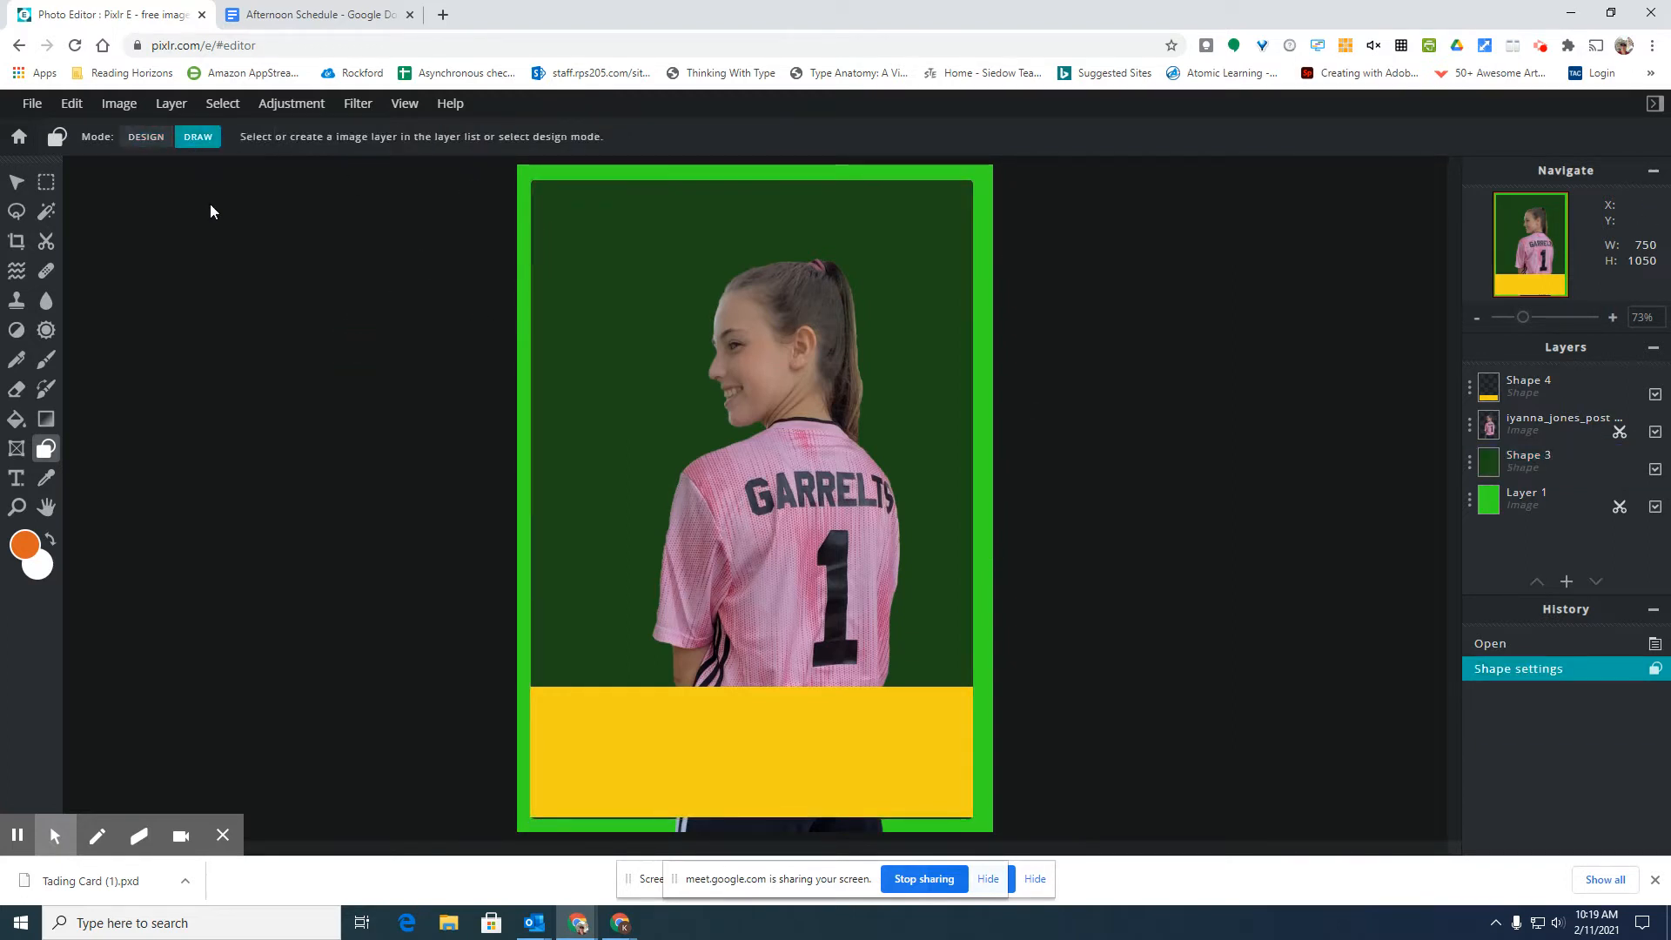
{"action": "left_click", "coordinate": [144, 137]}
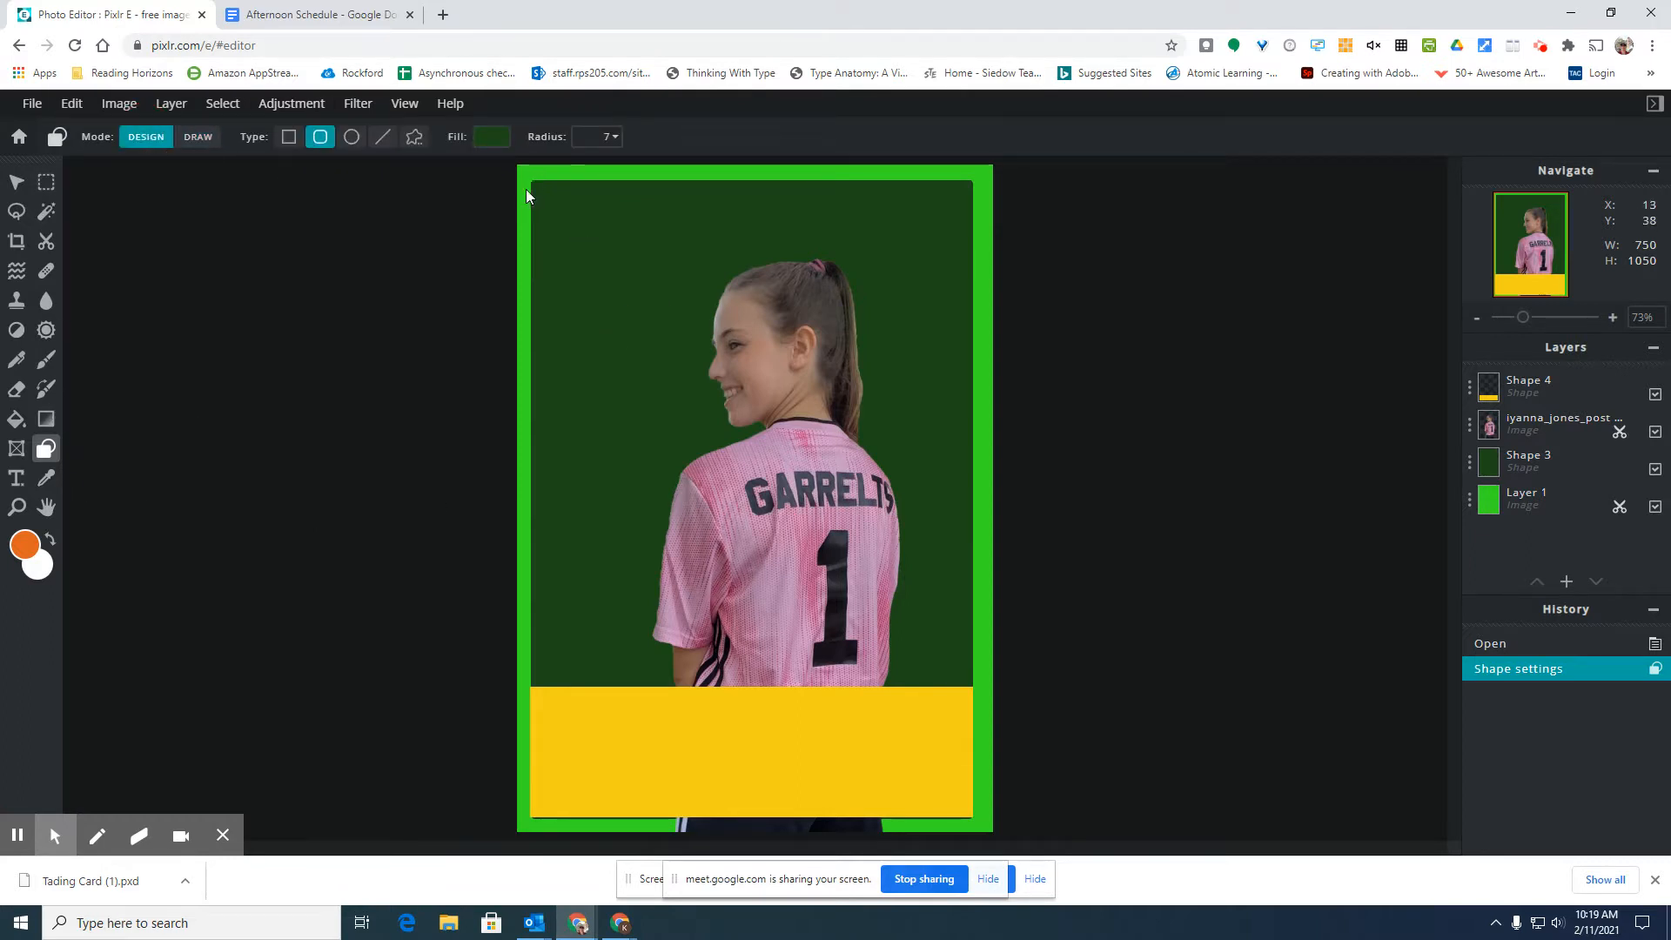
{"action": "left_click_drag", "start_coordinate": [526, 190], "coordinate": [930, 598]}
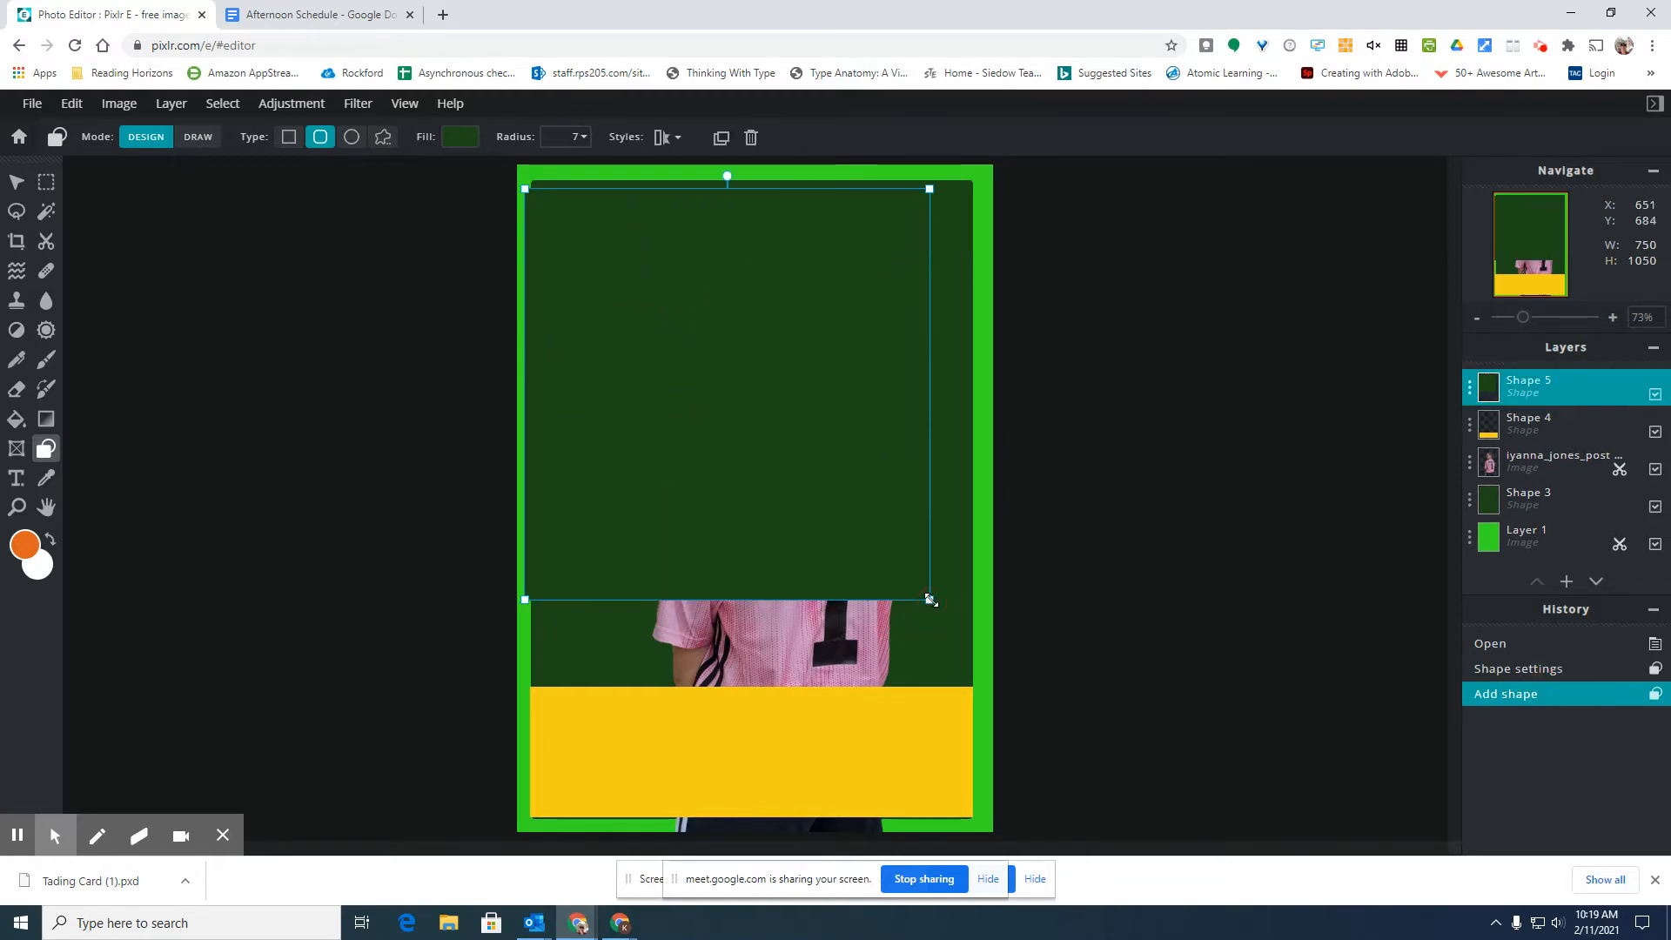
{"action": "left_click", "coordinate": [457, 138]}
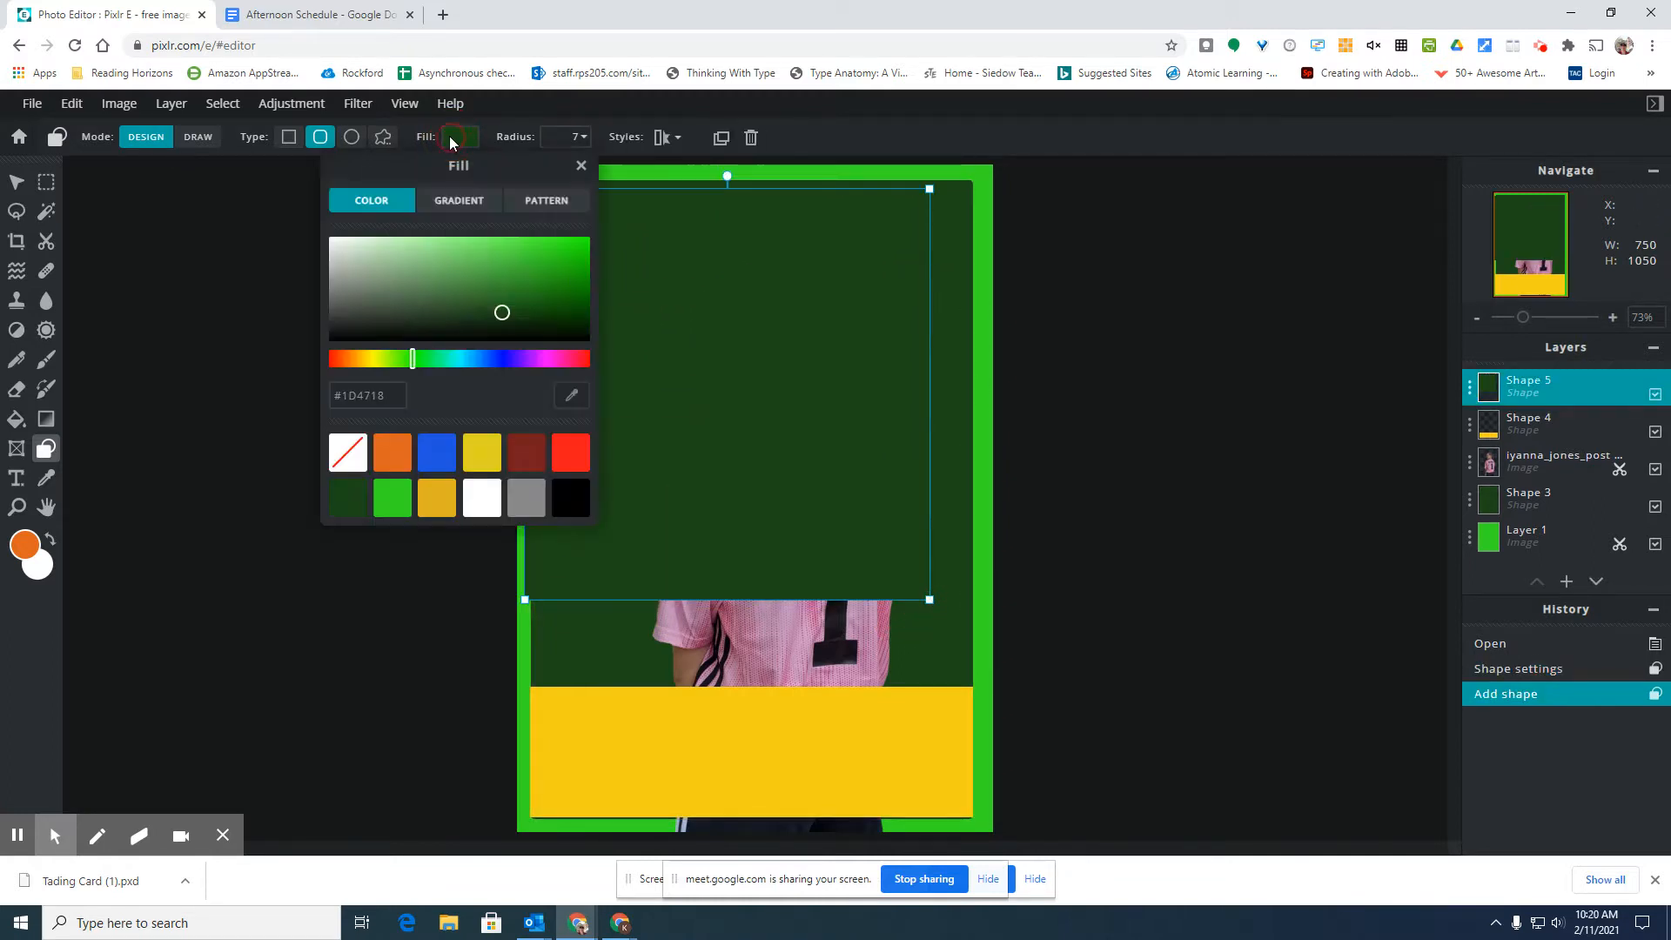
{"action": "left_click", "coordinate": [578, 360]}
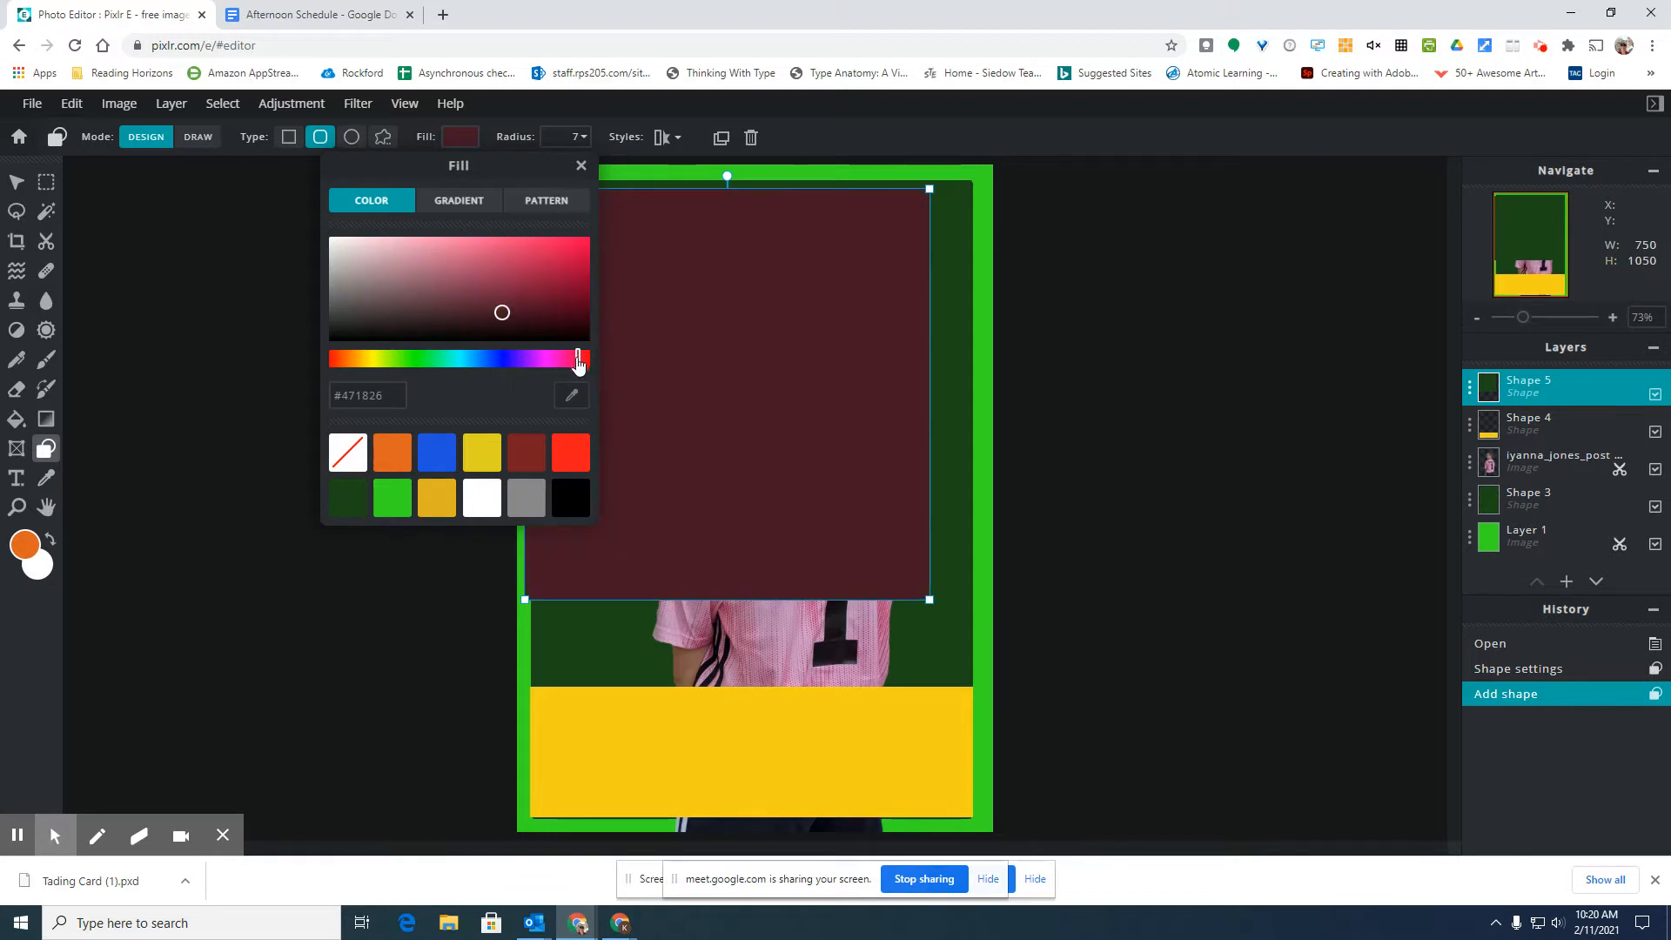
{"action": "left_click", "coordinate": [581, 166]}
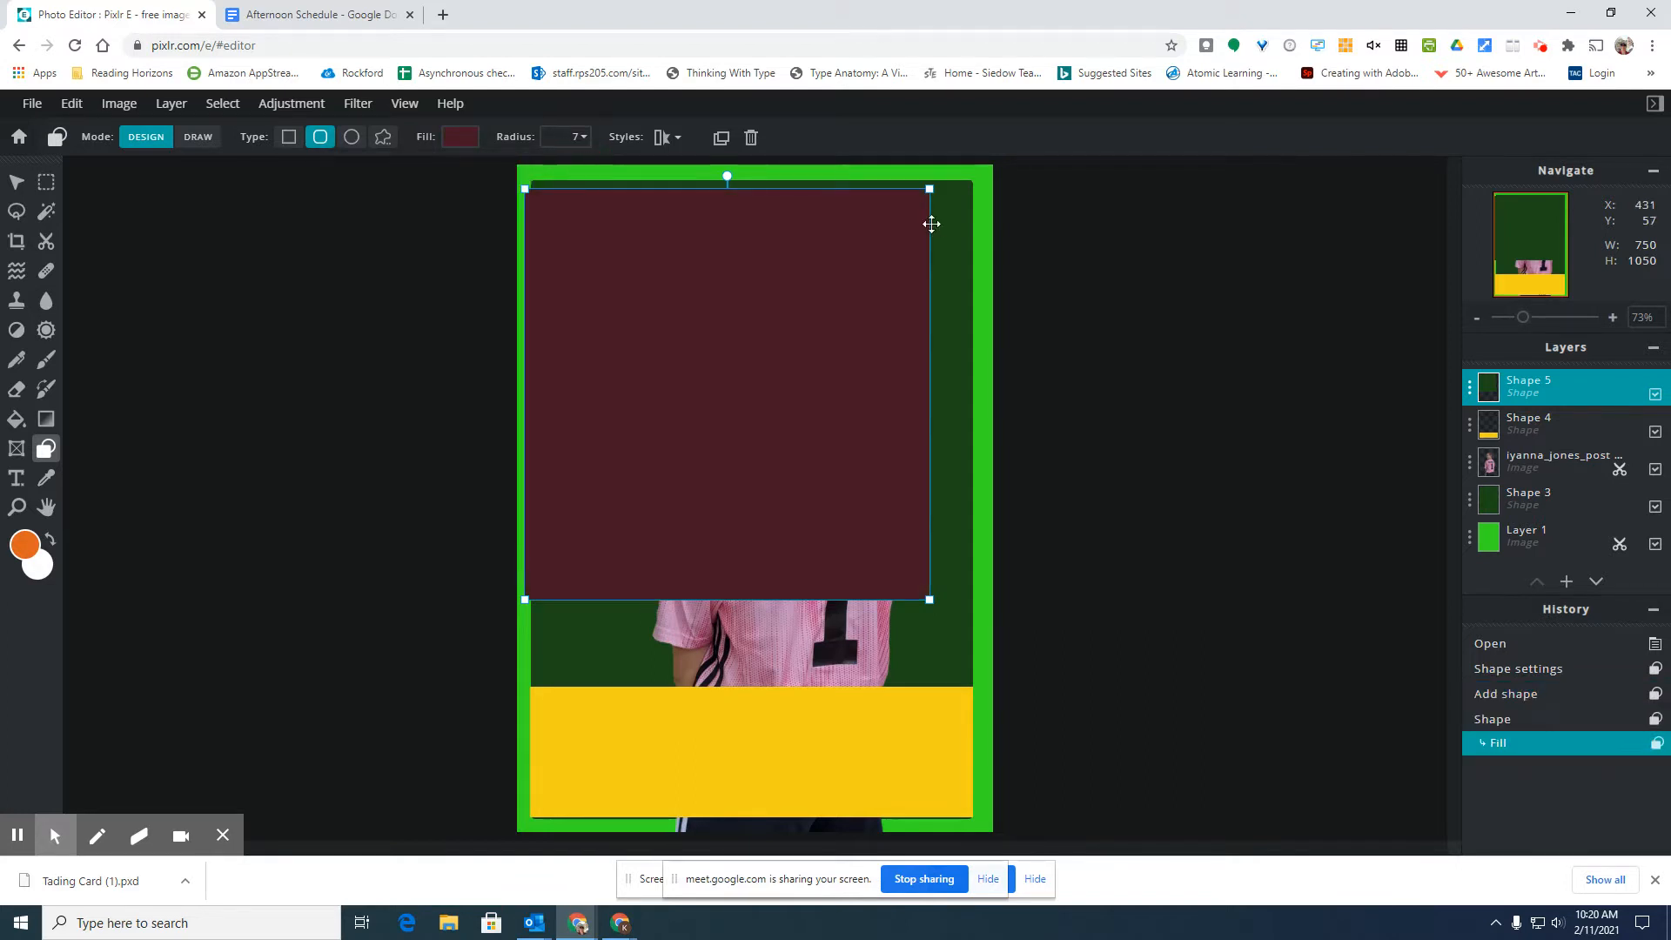
- Try corner radii of 91 and 49 on the maroon rounded rectangle, and delete the shape
{"action": "scroll", "coordinate": [934, 180], "scroll_direction": "up", "scroll_amount": 5}
{"action": "scroll", "coordinate": [1151, 197], "scroll_direction": "up", "scroll_amount": 2}
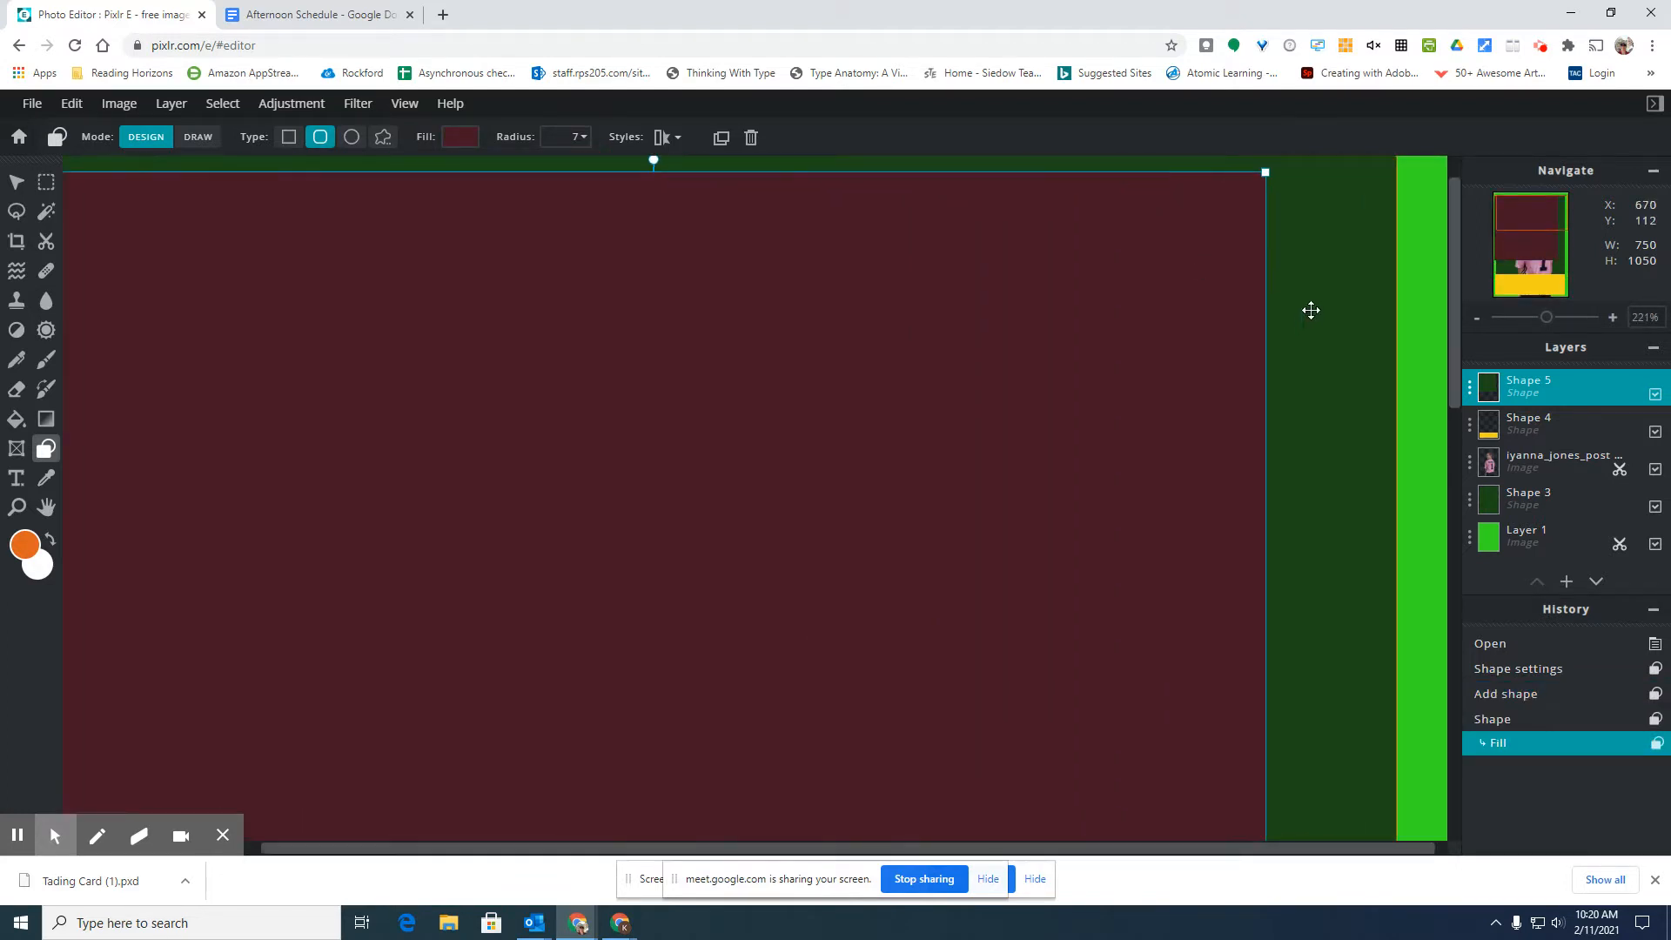
{"action": "left_click", "coordinate": [1335, 285]}
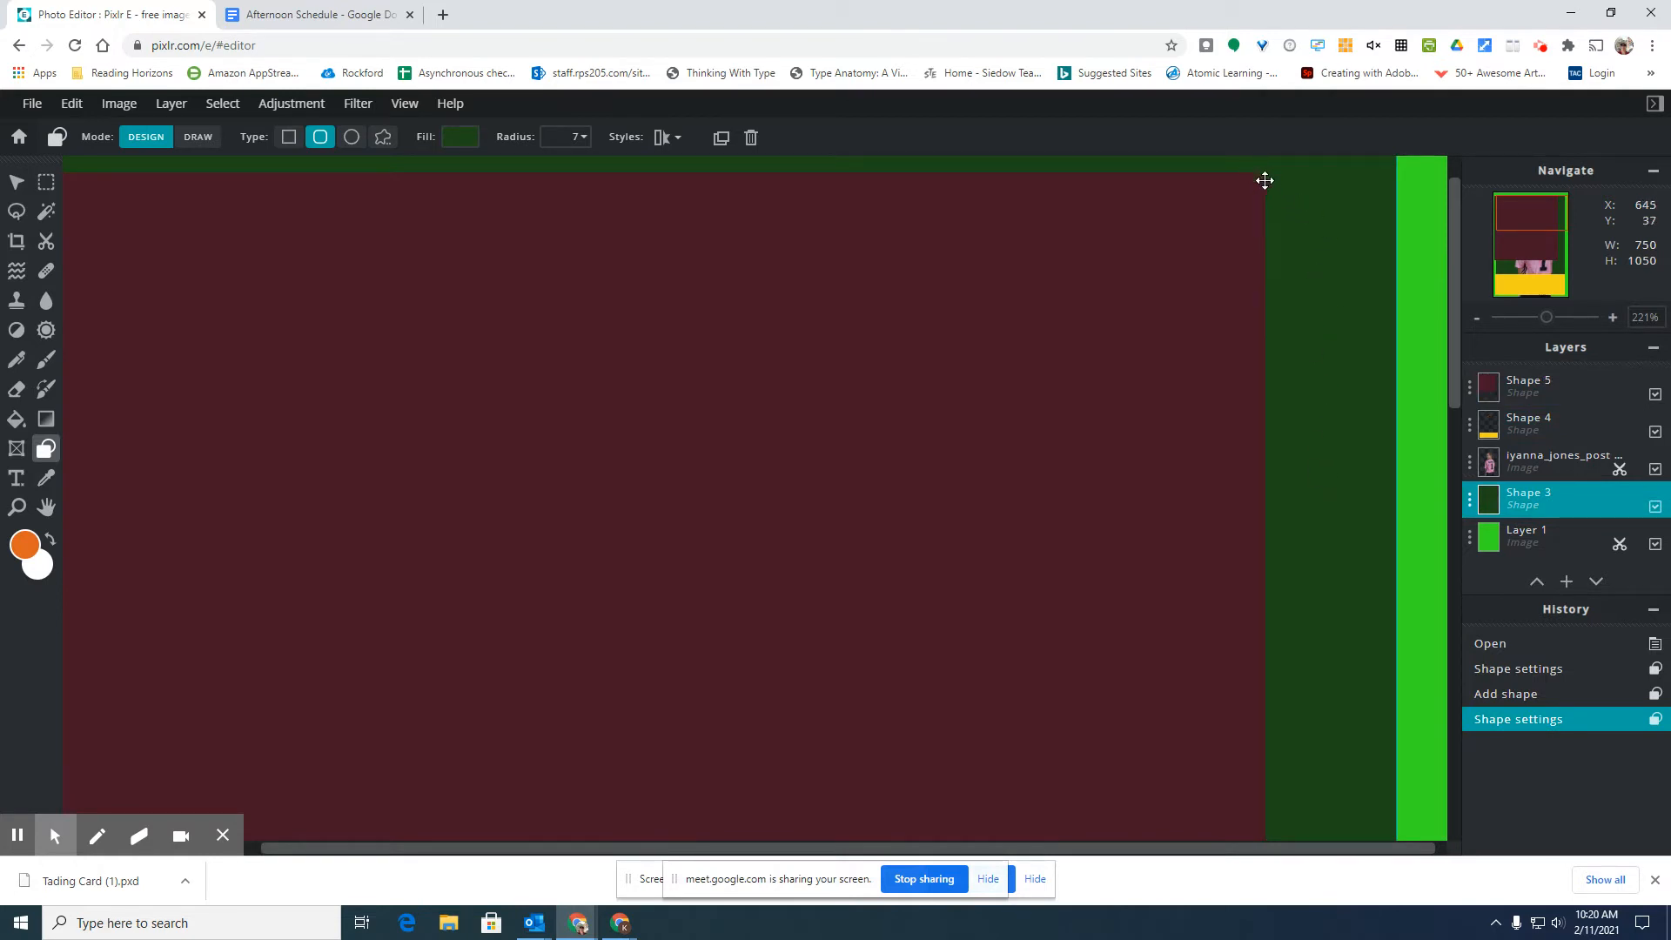
{"action": "left_click", "coordinate": [1181, 512]}
{"action": "left_click", "coordinate": [582, 137]}
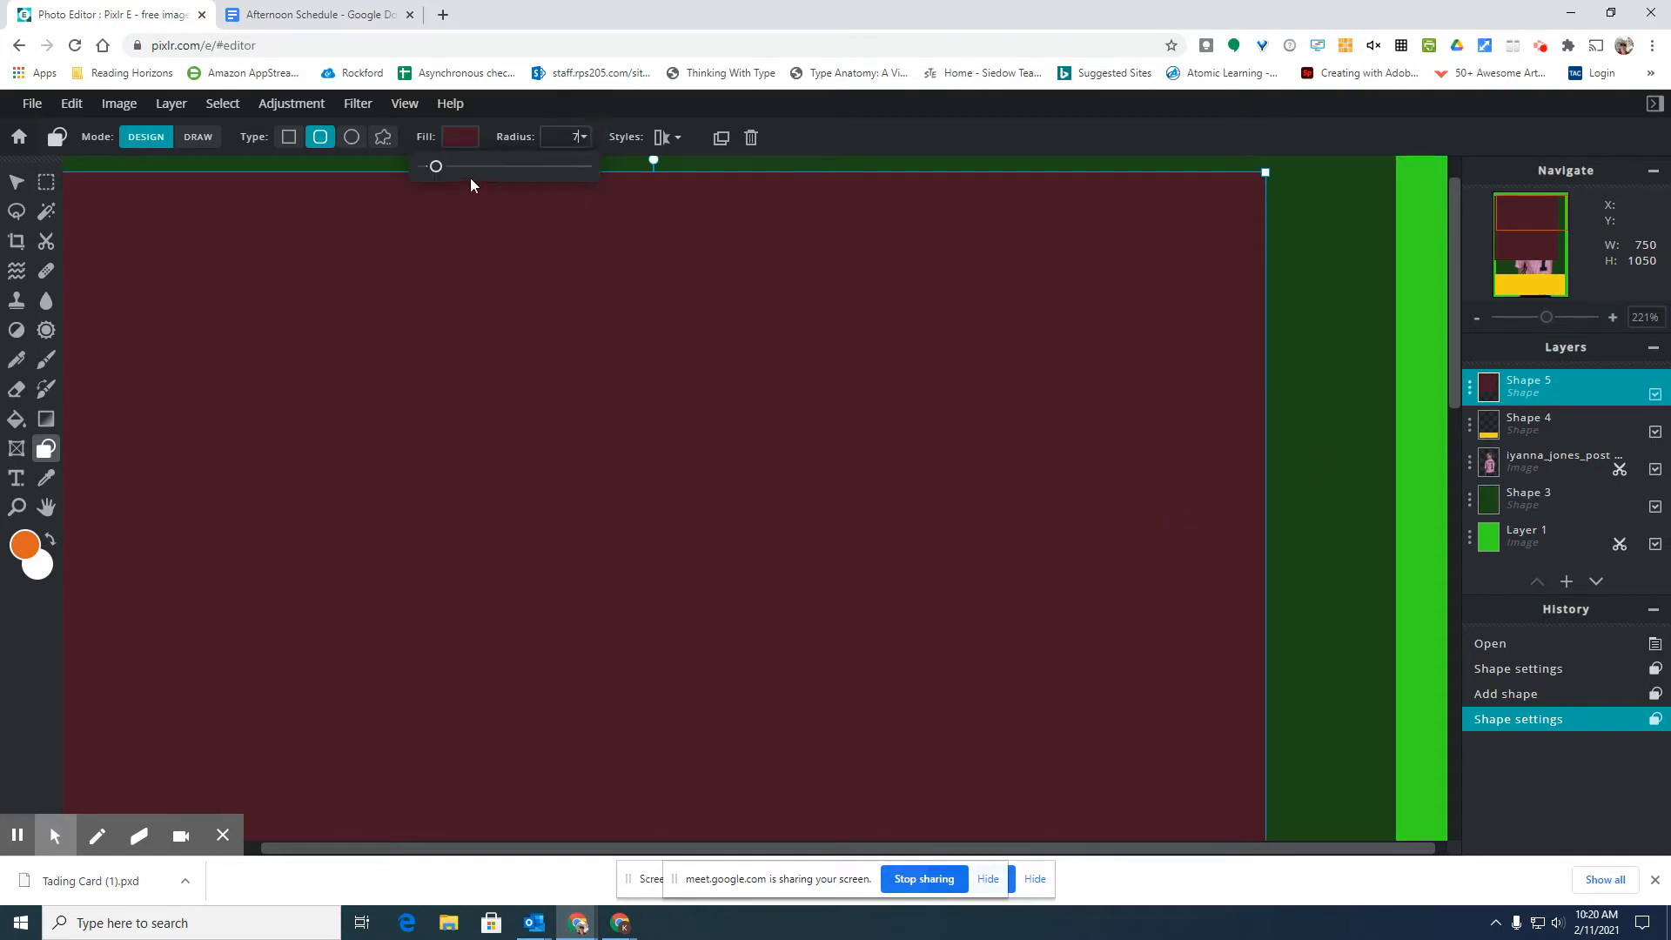
{"action": "left_click_drag", "start_coordinate": [436, 167], "coordinate": [572, 167]}
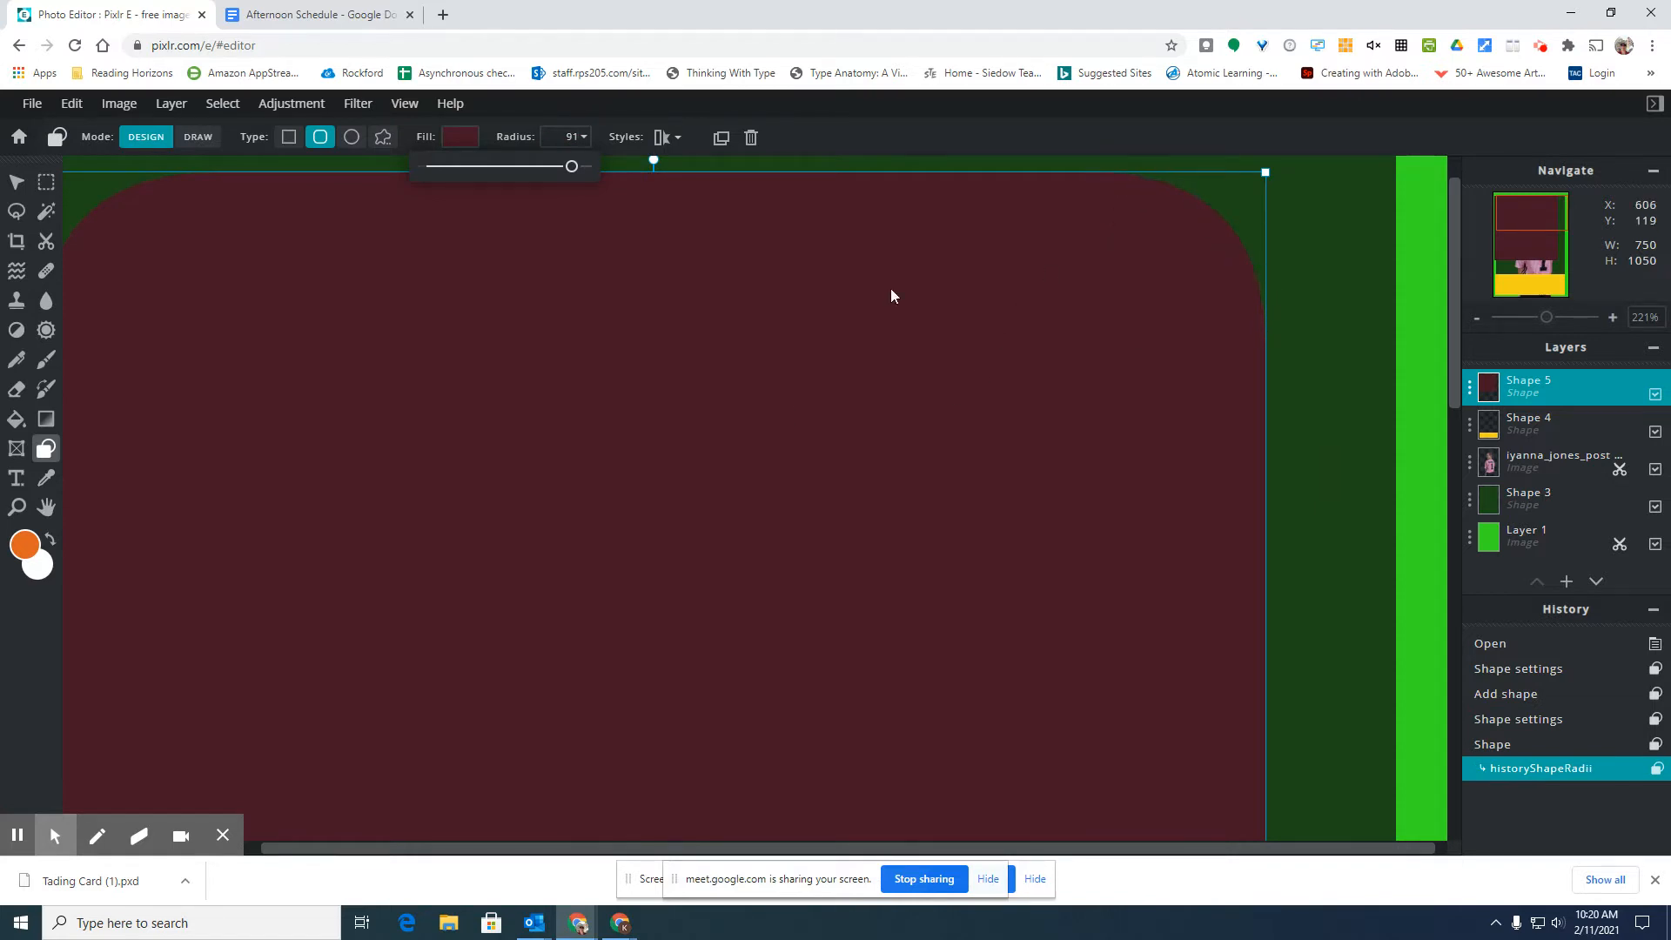
{"action": "left_click_drag", "start_coordinate": [574, 169], "coordinate": [504, 170]}
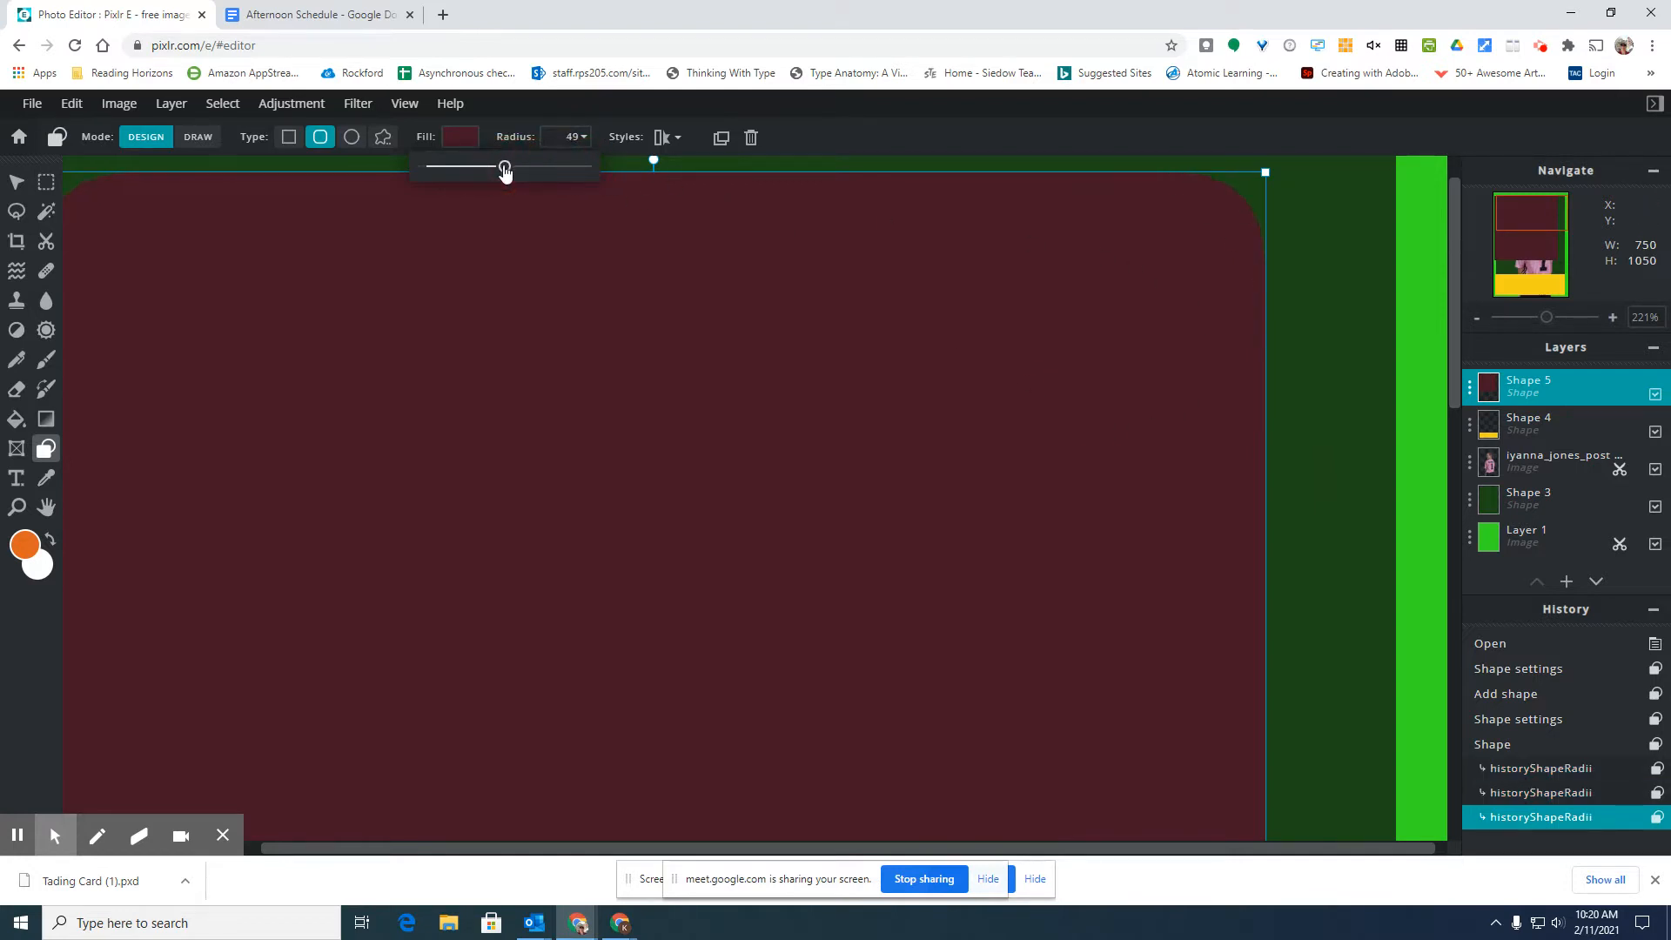
{"action": "scroll", "coordinate": [1345, 301], "scroll_direction": "down", "scroll_amount": 5}
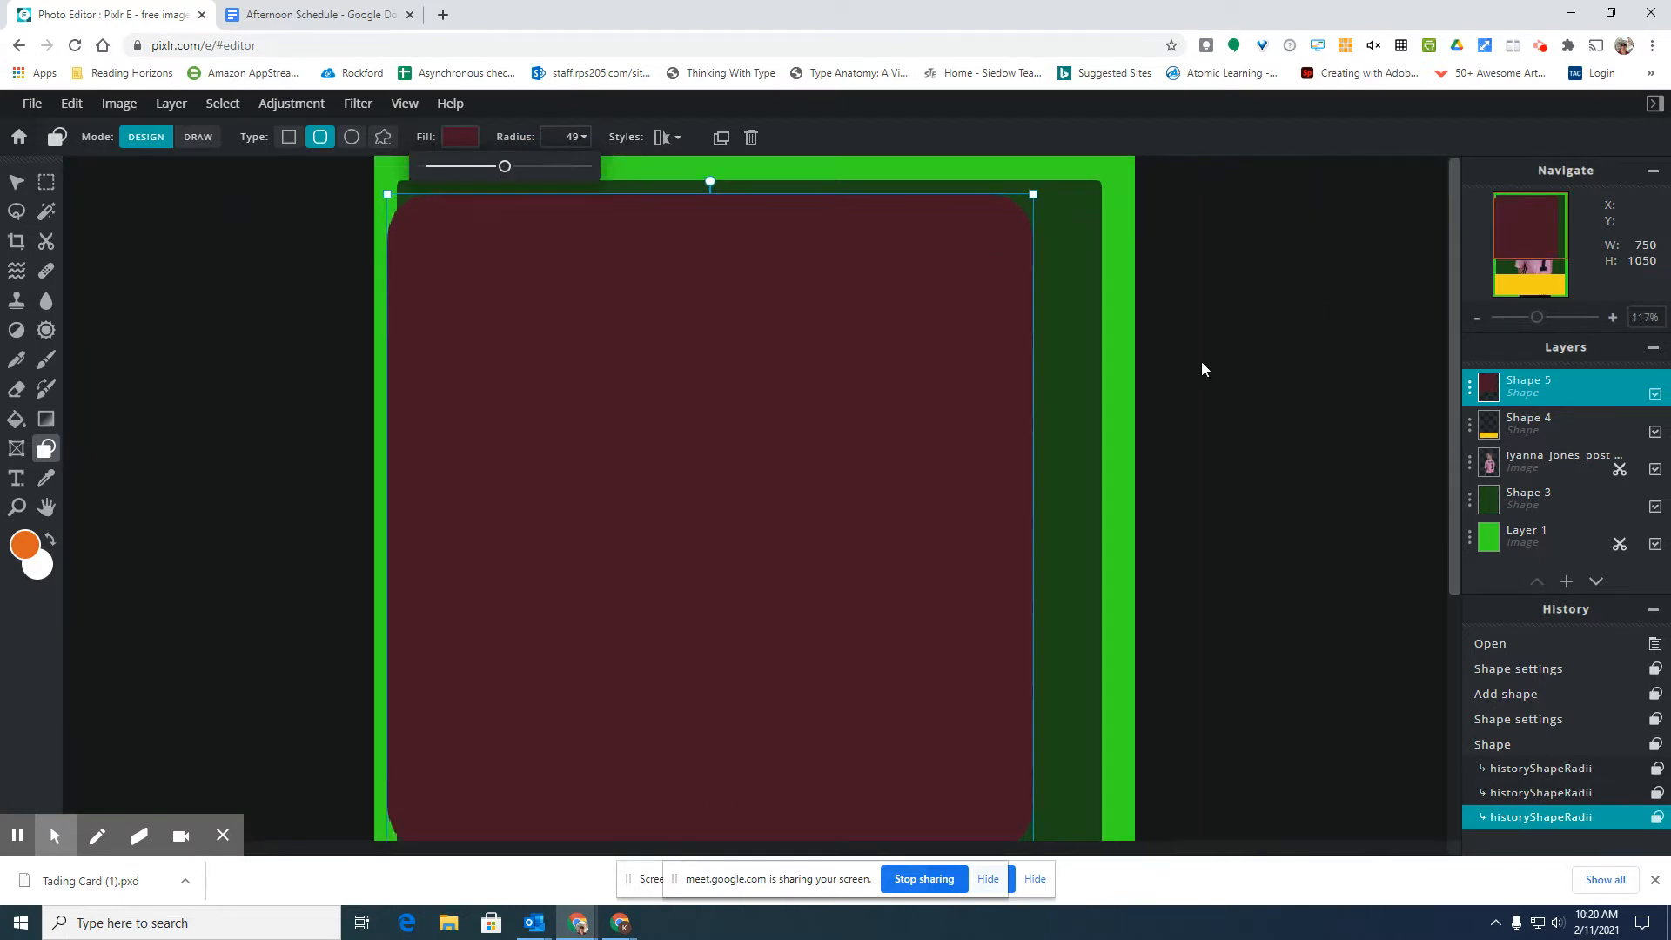
{"action": "key", "text": "Delete"}
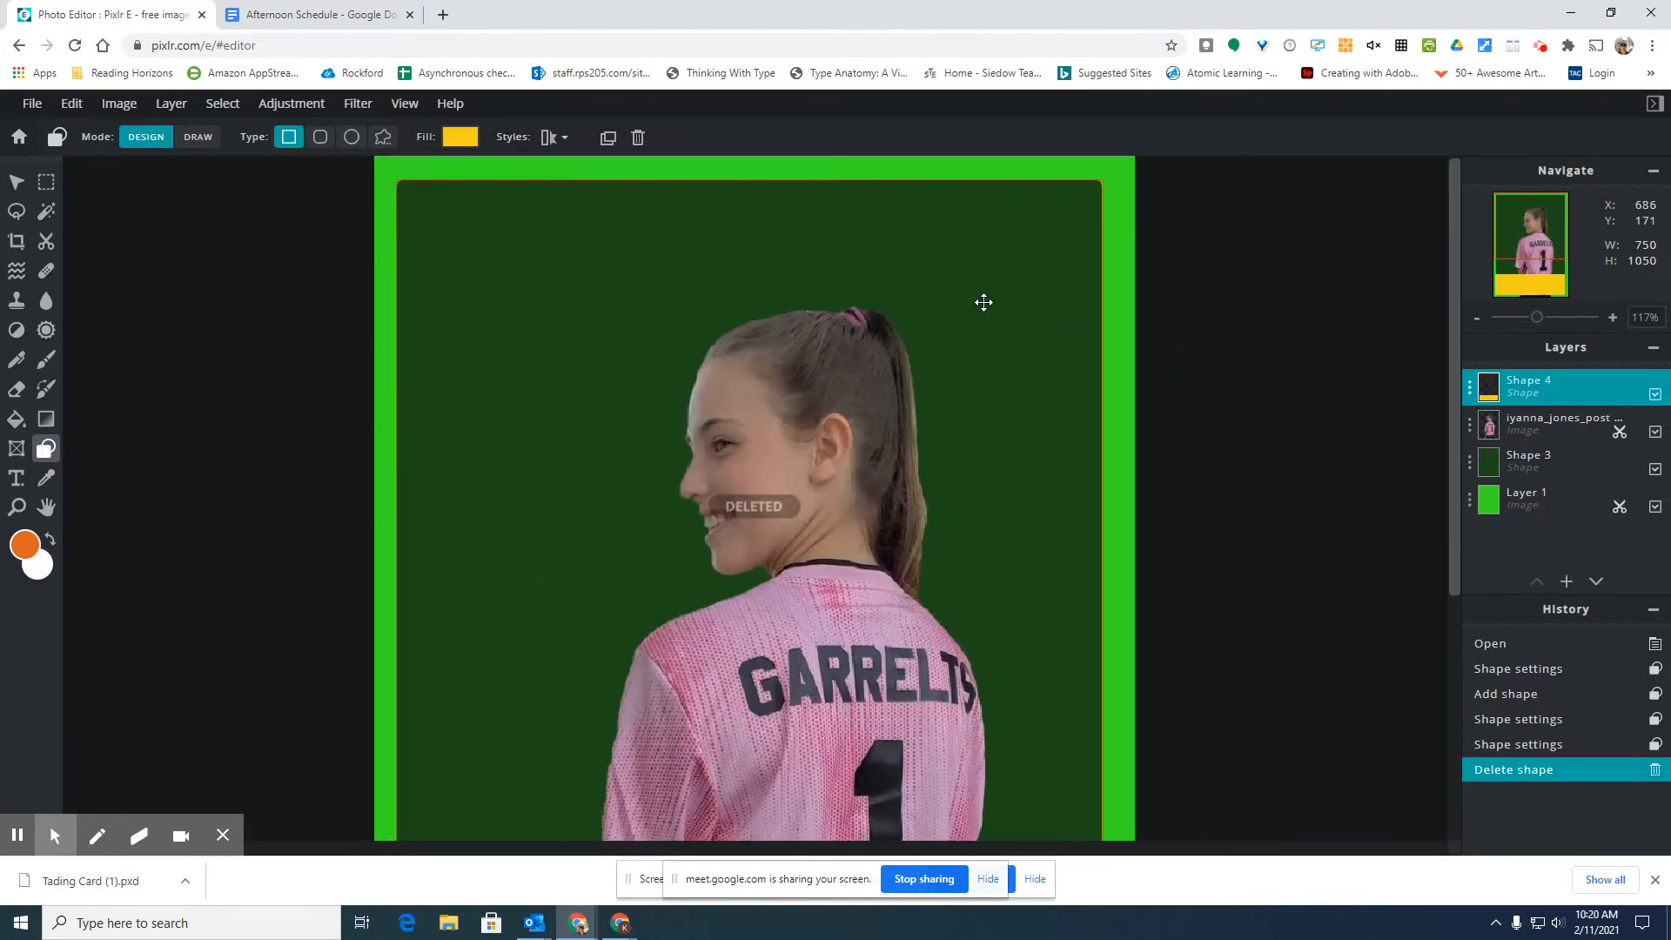
- Change the yellow bar into an ellipse and shift the dark green background shape slightly right and down
{"action": "left_click", "coordinate": [353, 140]}
{"action": "mouse_move", "coordinate": [509, 248]}
{"action": "left_mouse_down"}
{"action": "mouse_move", "coordinate": [530, 332]}
{"action": "mouse_move", "coordinate": [530, 250]}
{"action": "left_mouse_up"}
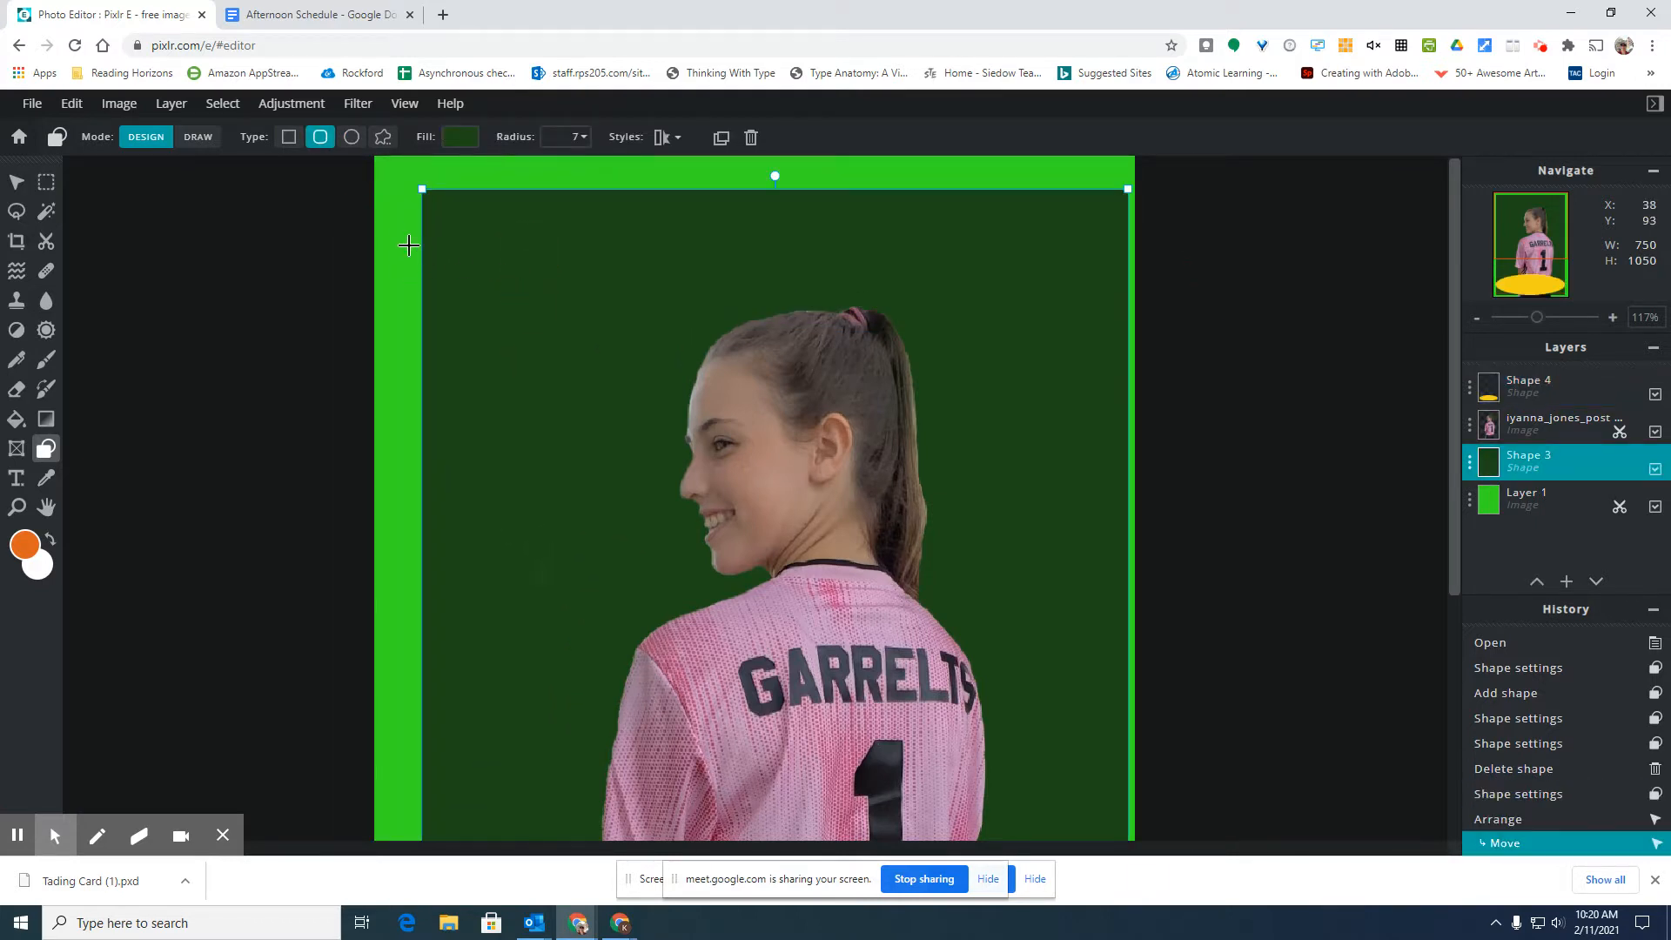
- Draw a new shape over the player's head, change its type to ellipse and enlarge it
{"action": "mouse_move", "coordinate": [408, 247]}
{"action": "left_mouse_down"}
{"action": "mouse_move", "coordinate": [896, 598]}
{"action": "mouse_move", "coordinate": [855, 602]}
{"action": "left_mouse_up"}
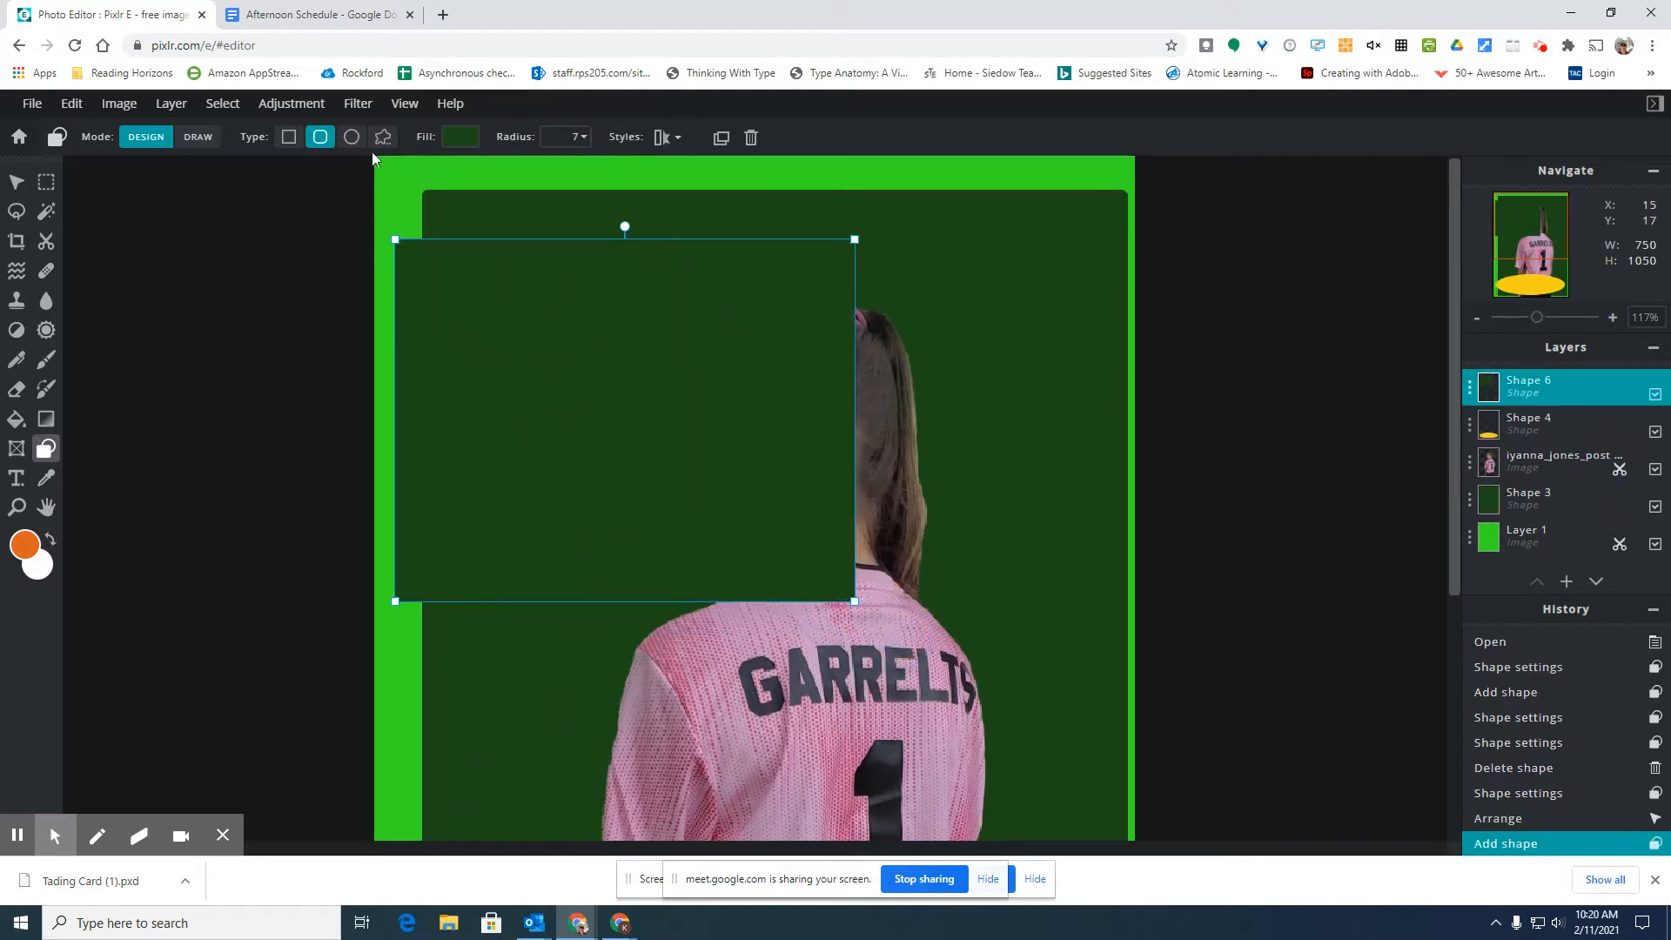
{"action": "left_click", "coordinate": [352, 137]}
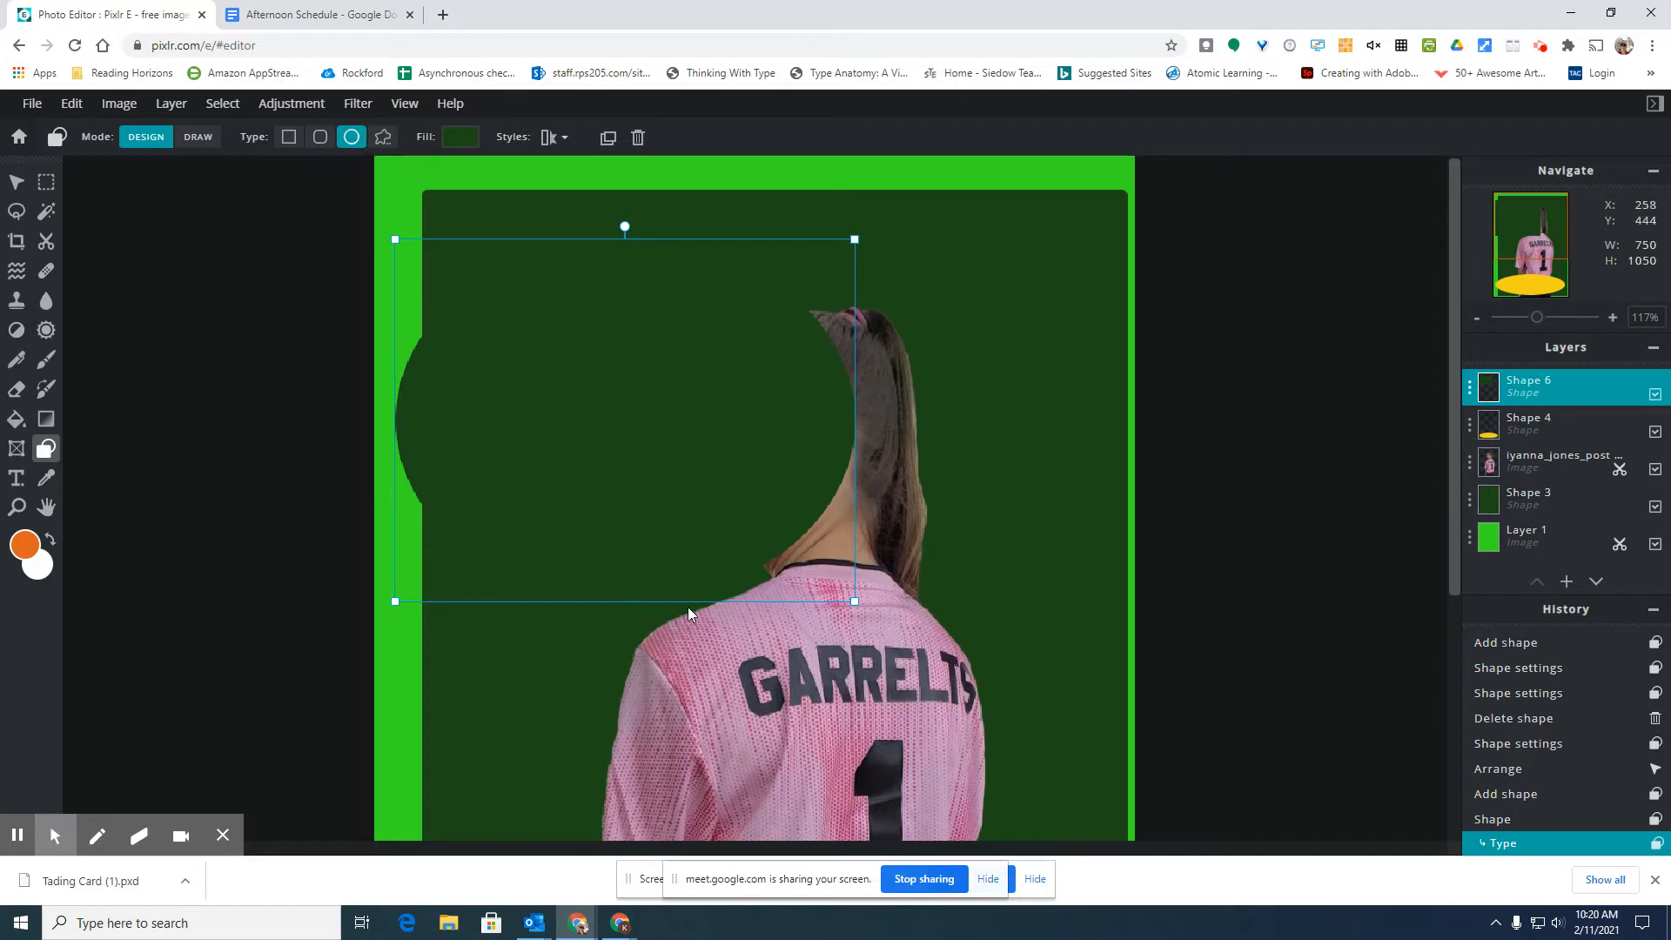
{"action": "left_click_drag", "start_coordinate": [855, 602], "coordinate": [973, 695]}
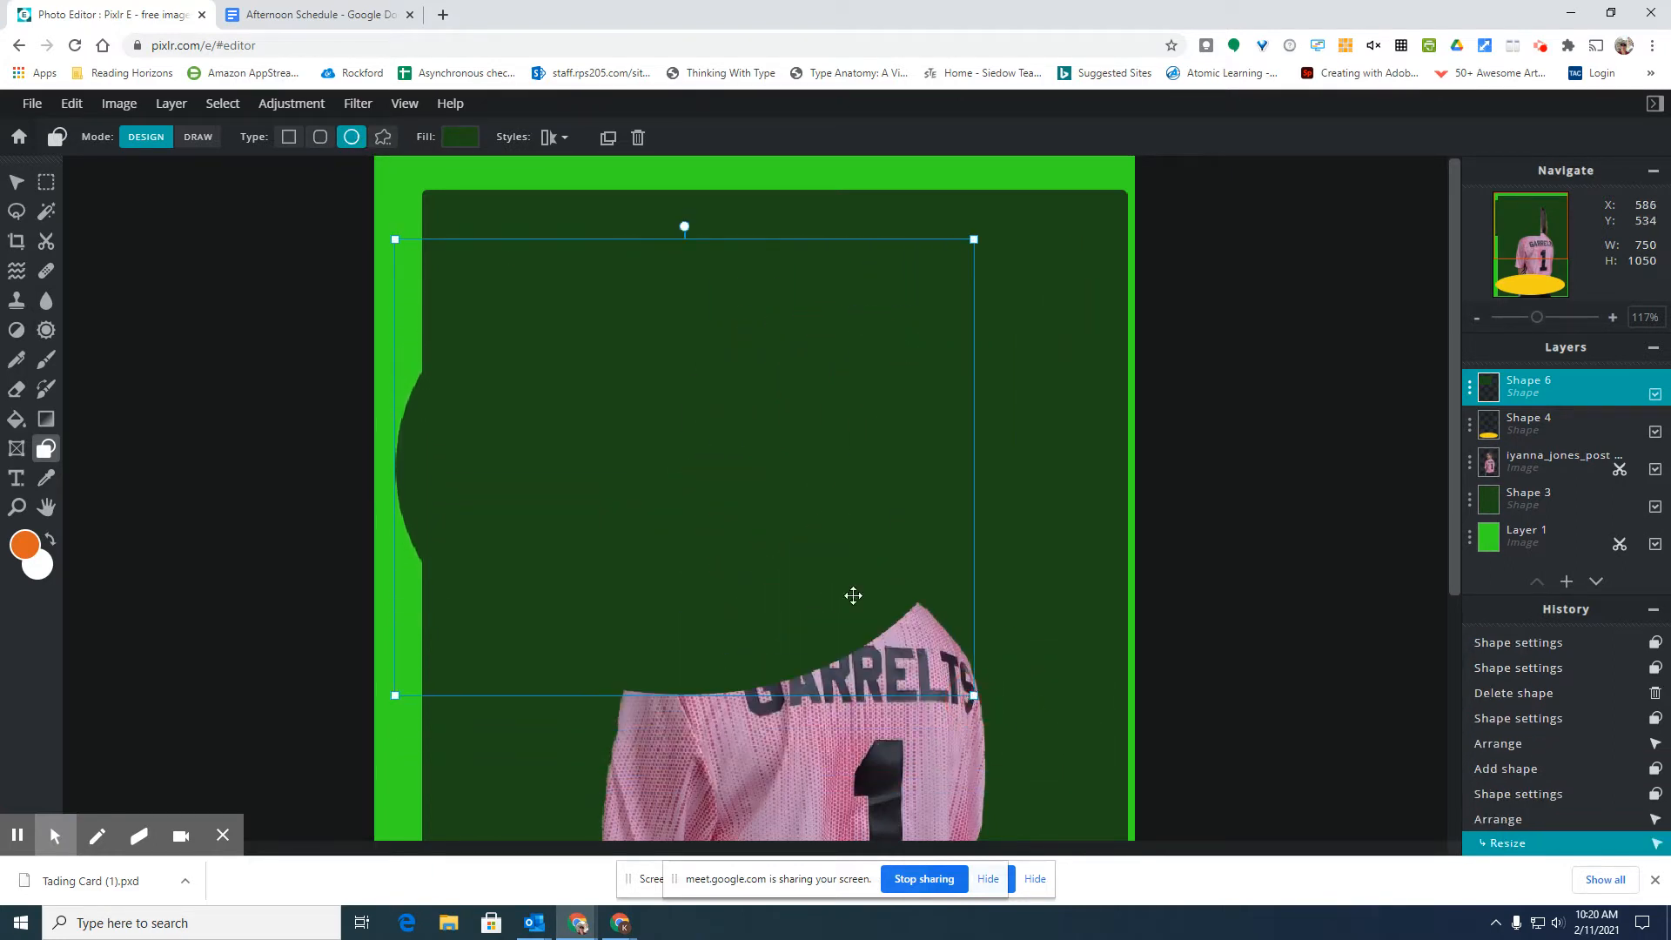
- Fill the new ellipse with maroon #47182C and enlarge it further from its lower-right corner
{"action": "left_click", "coordinate": [457, 139]}
{"action": "left_click", "coordinate": [572, 359]}
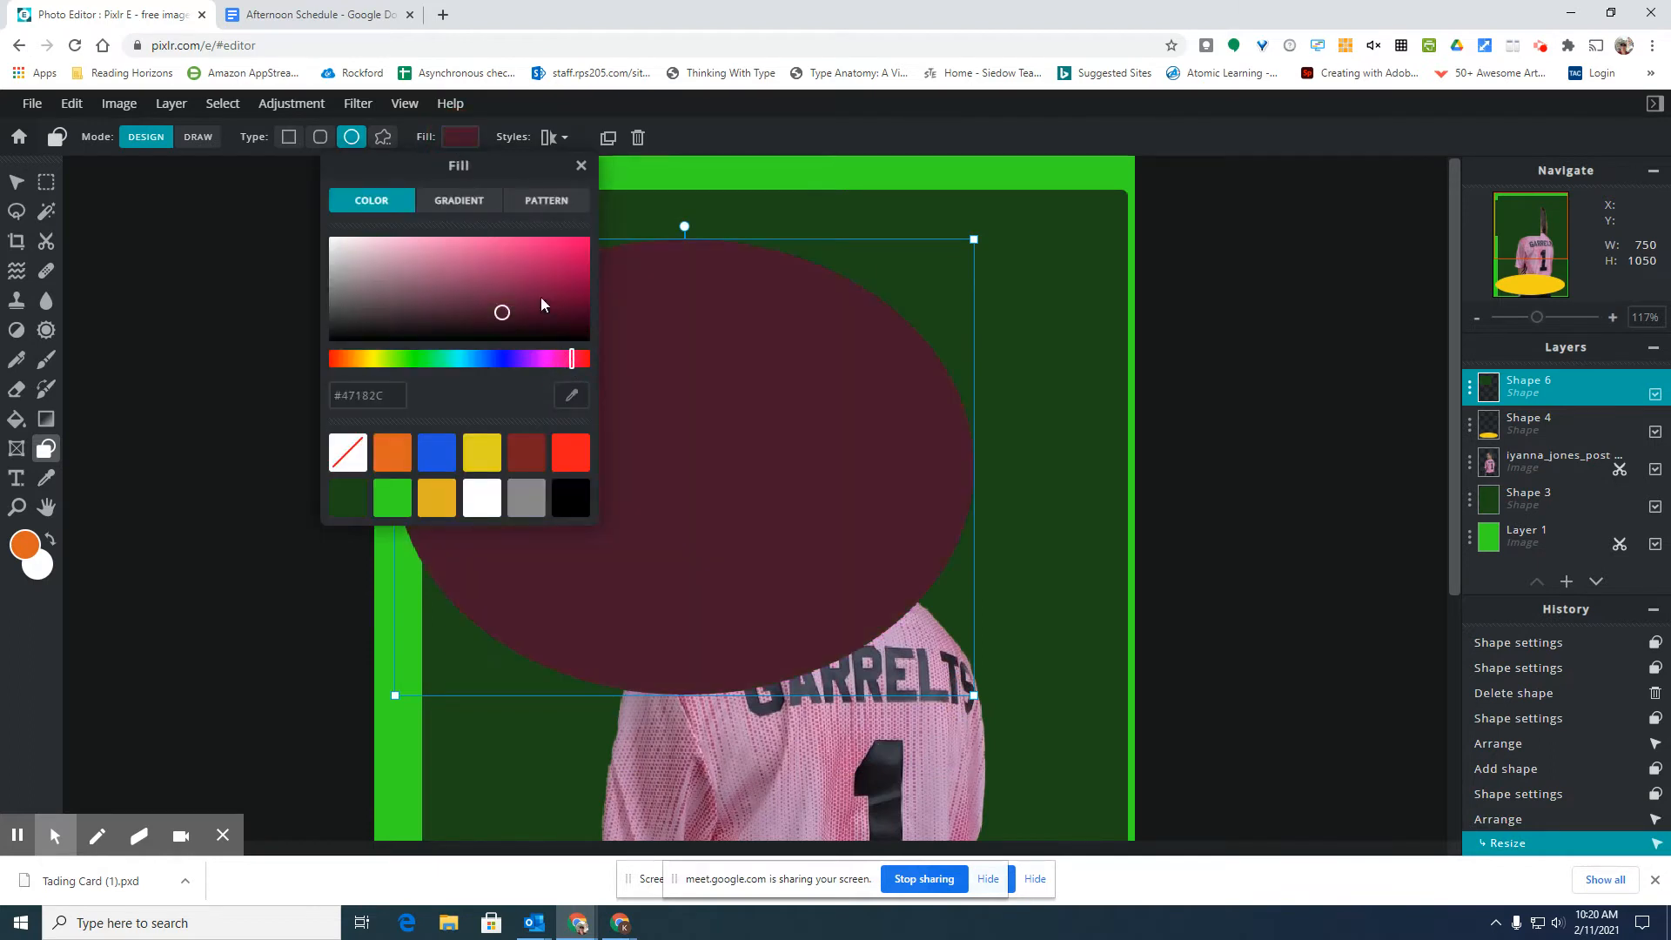
{"action": "left_click", "coordinate": [859, 141]}
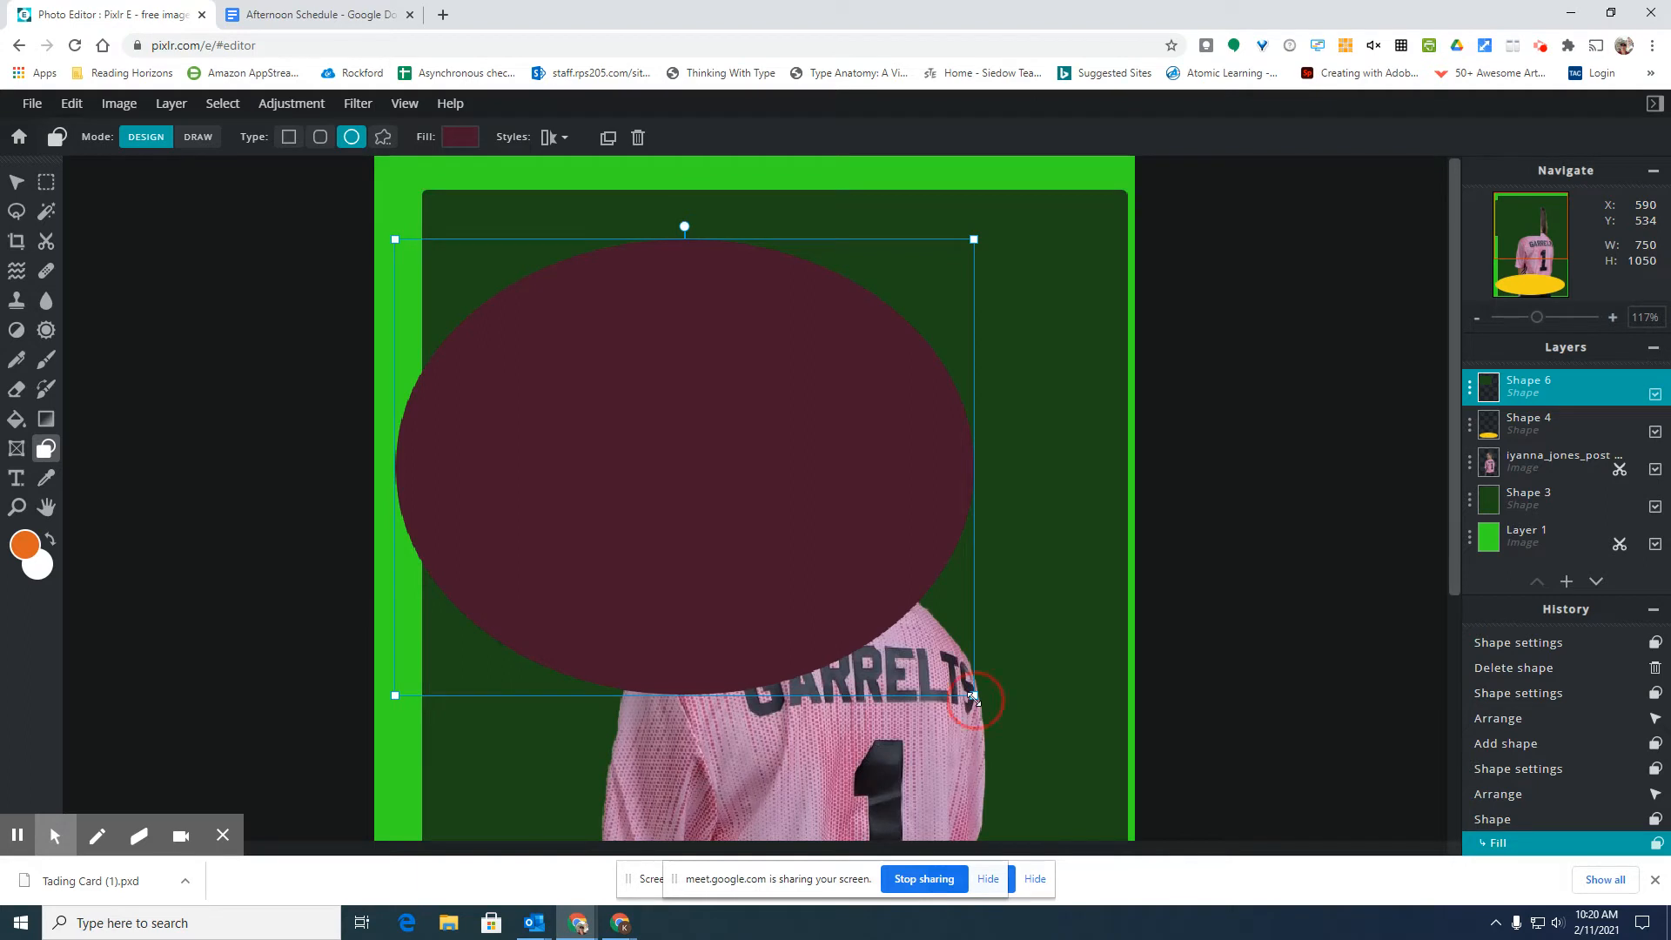
{"action": "left_click_drag", "start_coordinate": [973, 696], "coordinate": [1018, 750]}
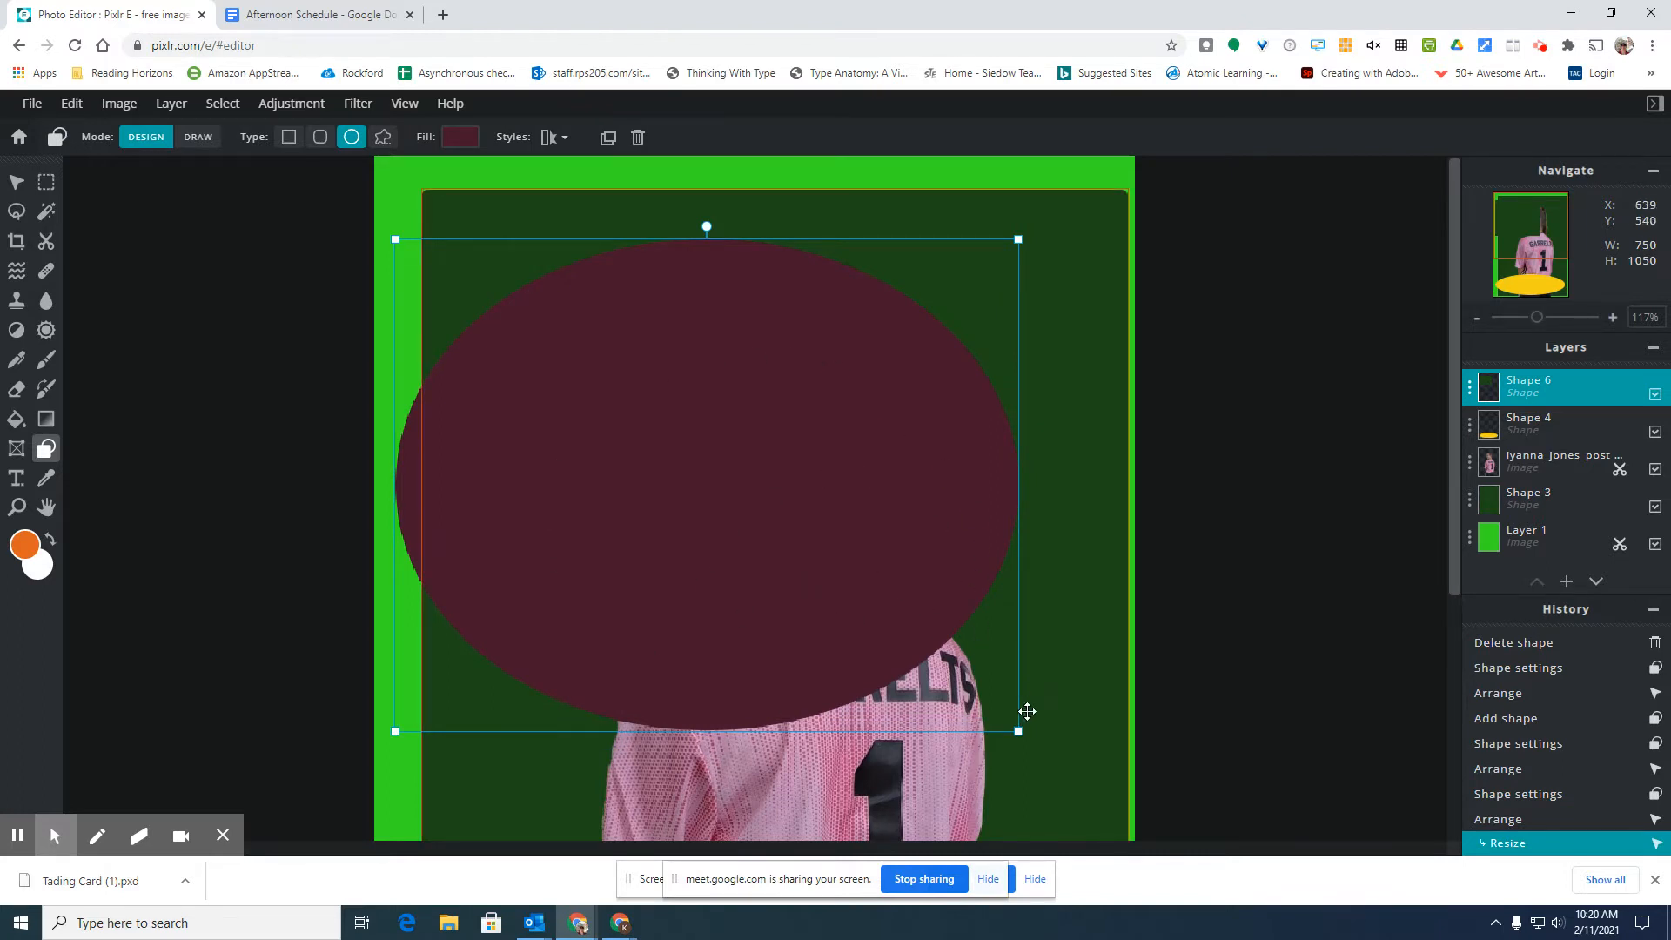
- Reshape the maroon ellipse to a wide, a narrow and finally a nearly round form of about 574 by 475 px
{"action": "left_click_drag", "start_coordinate": [1016, 731], "coordinate": [1112, 398]}
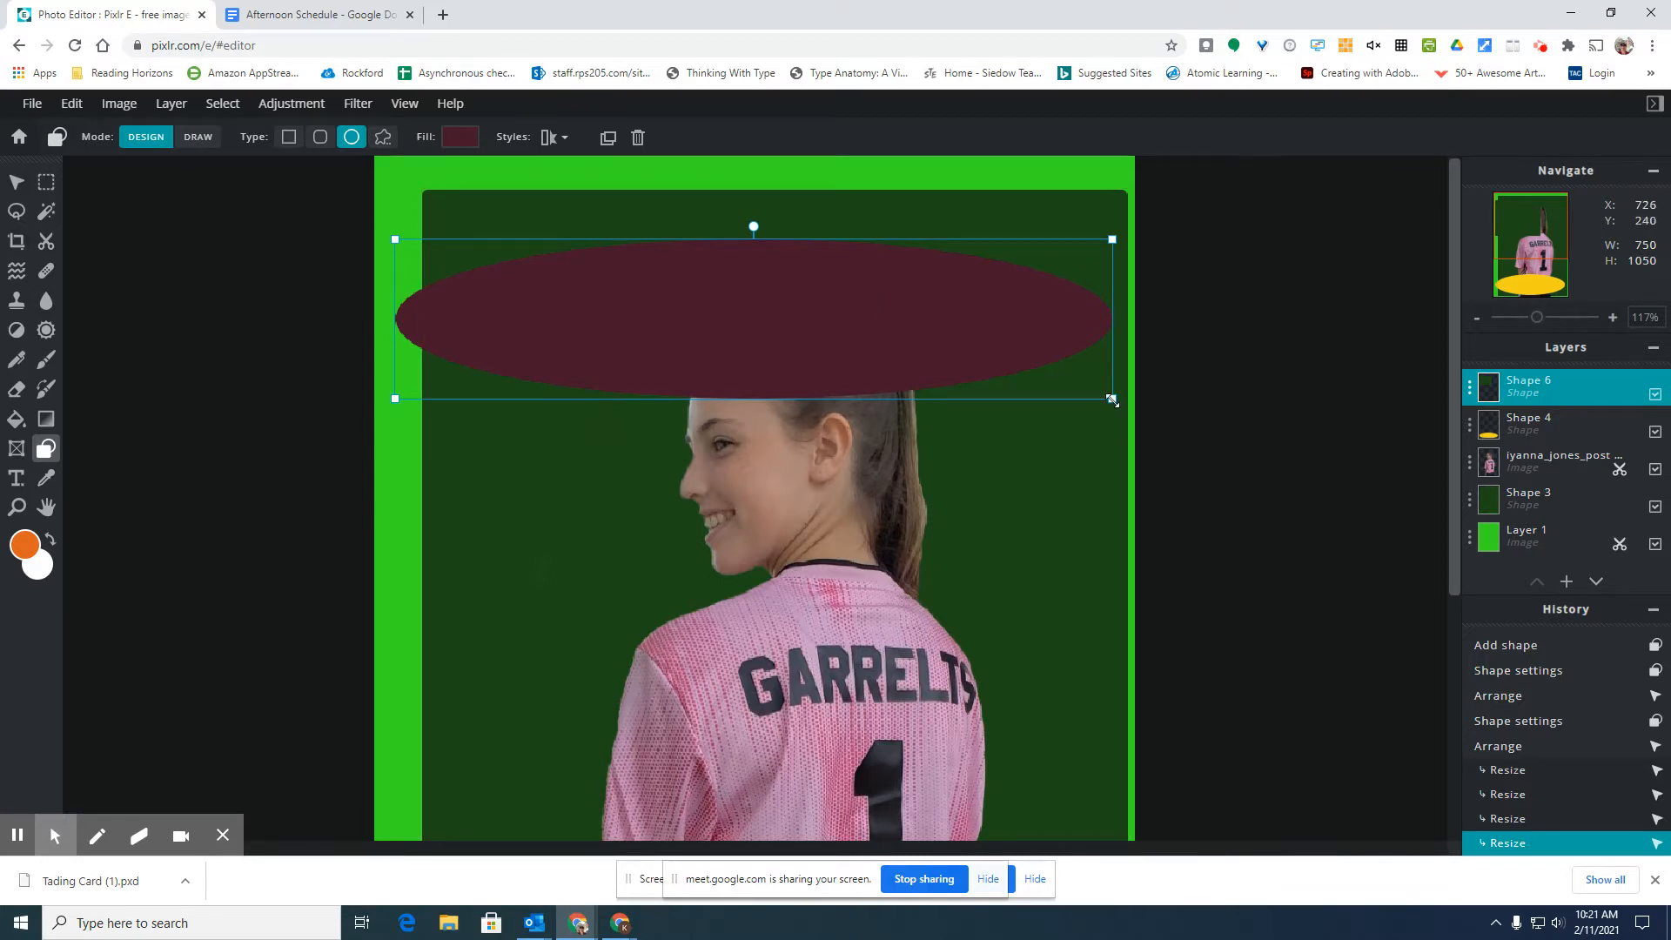
{"action": "left_click_drag", "start_coordinate": [1113, 399], "coordinate": [519, 727]}
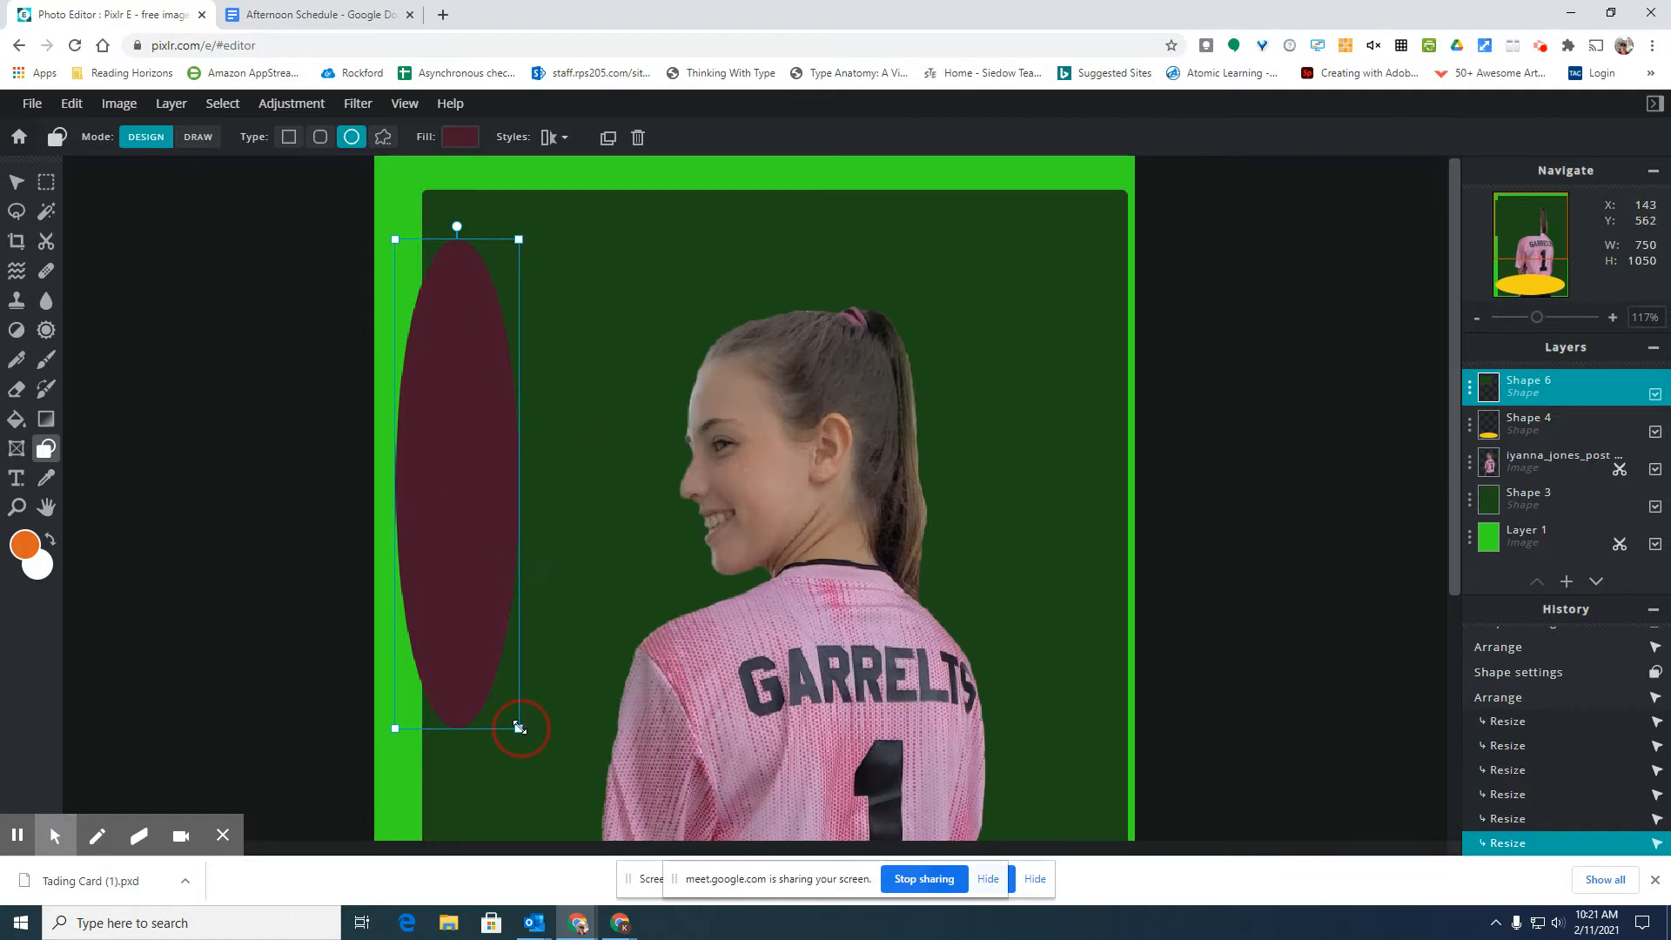
{"action": "left_click_drag", "start_coordinate": [519, 728], "coordinate": [978, 723]}
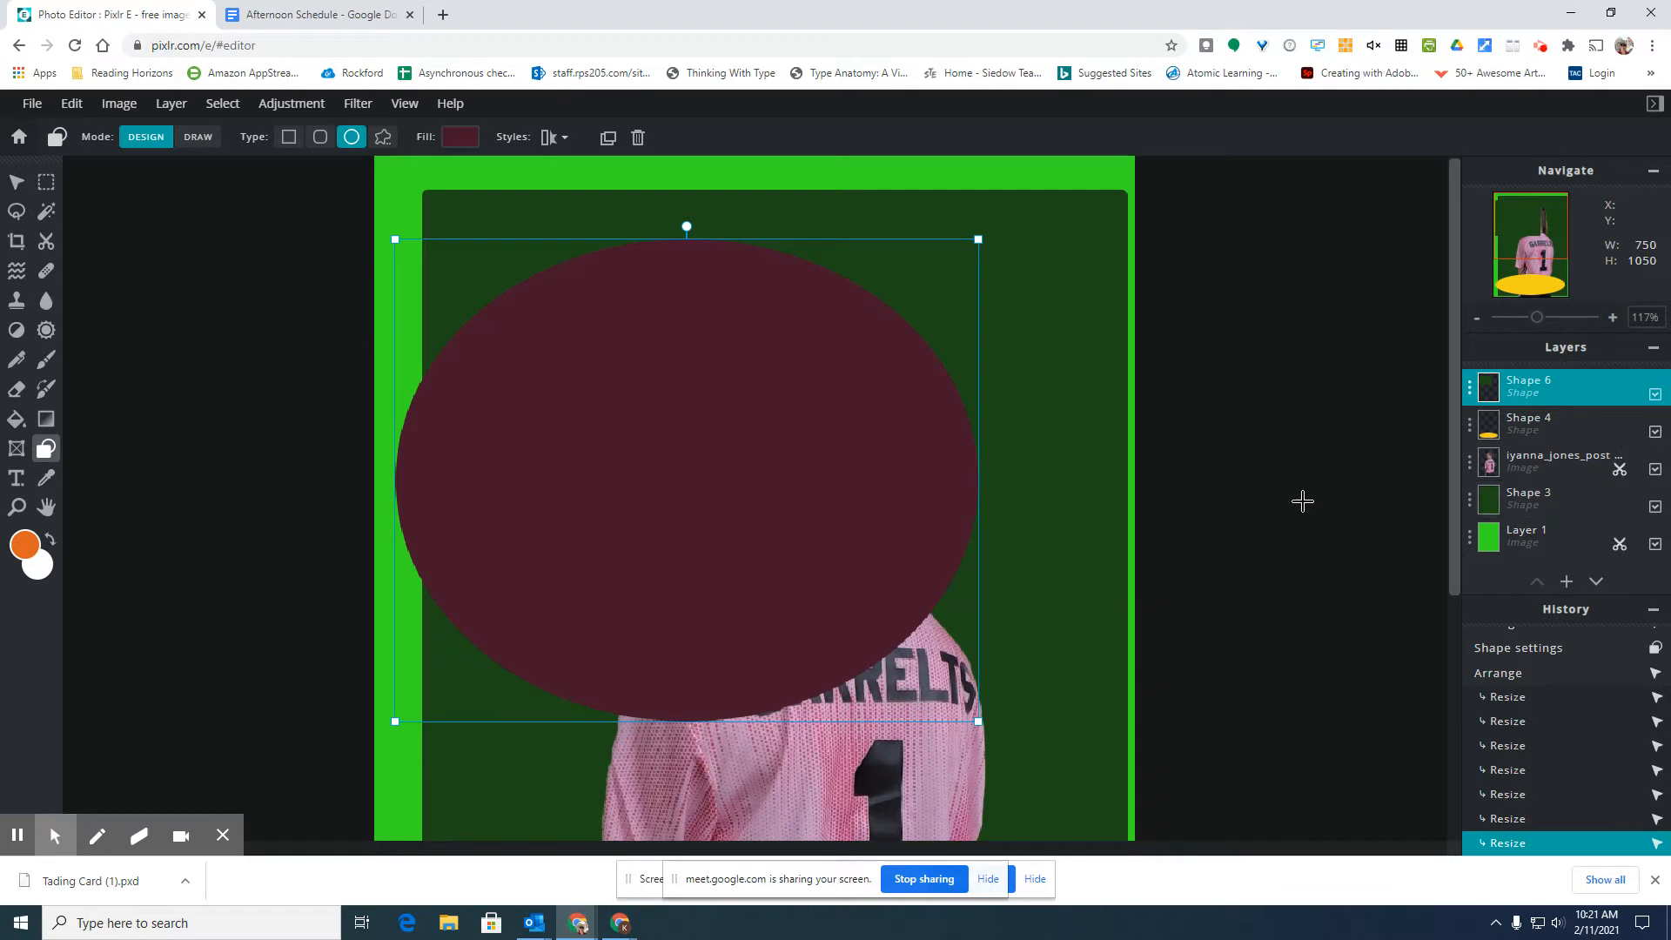
- Reorder the layers so the maroon ellipse lies directly beneath the player photo and above the dark green background shape
{"action": "left_click", "coordinate": [17, 181]}
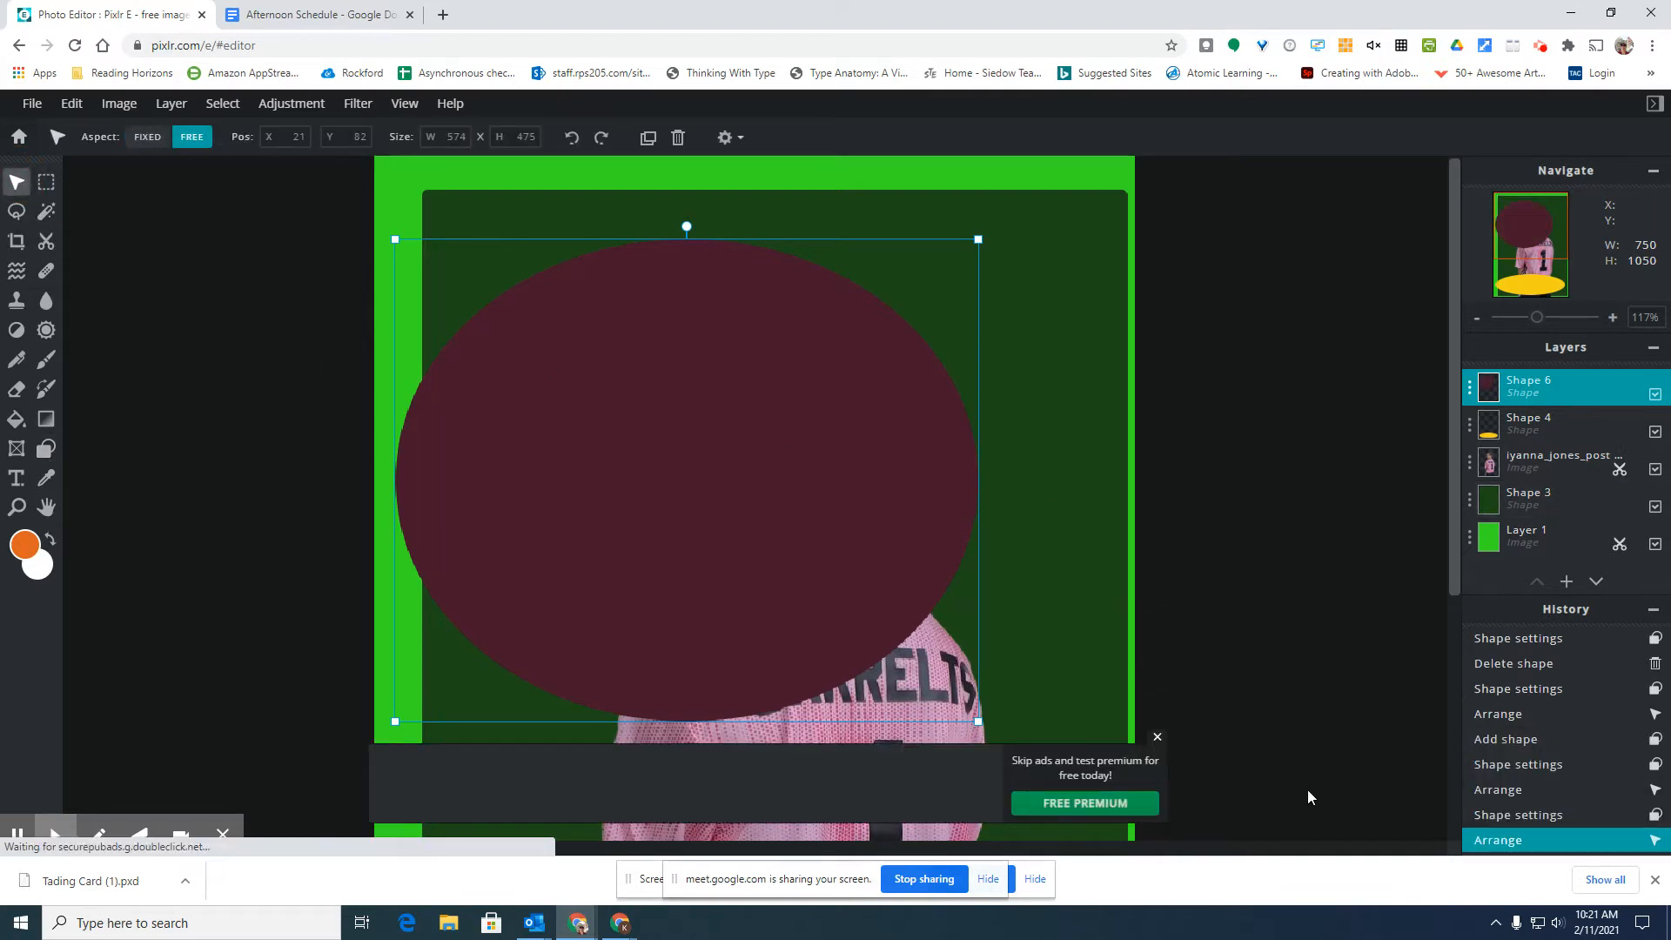
{"action": "left_click", "coordinate": [1157, 737]}
{"action": "left_click", "coordinate": [1300, 467]}
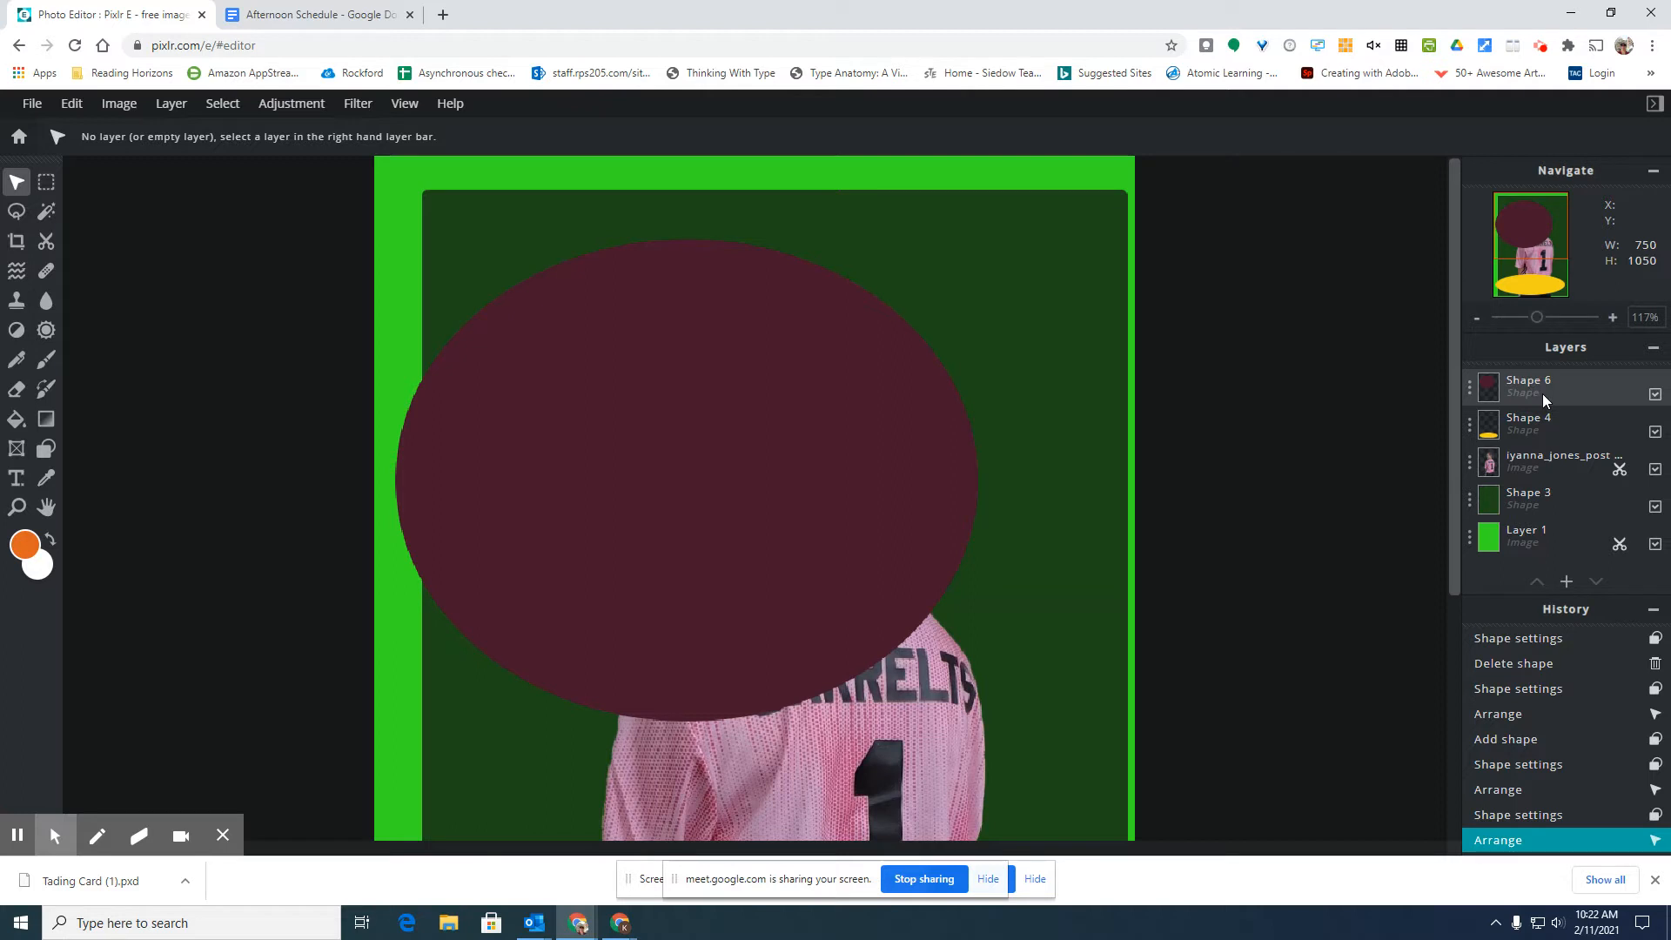
{"action": "left_click_drag", "start_coordinate": [1538, 390], "coordinate": [1539, 467]}
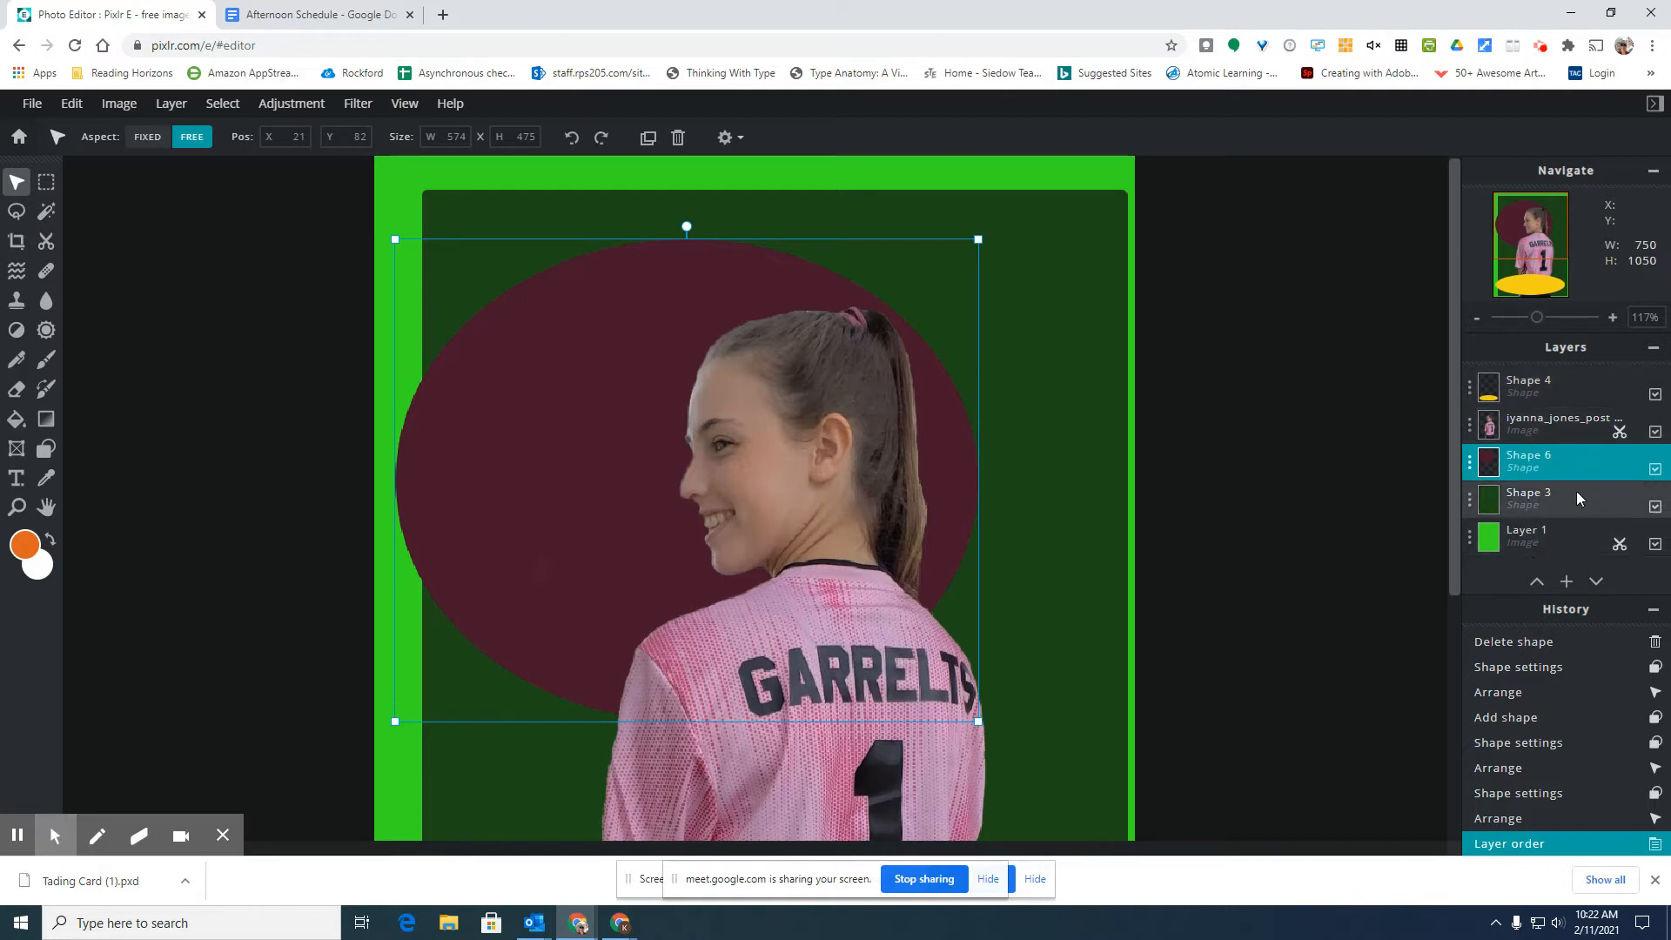
- Move the dark green shape's layer to the top of the stack, and return it beneath the maroon ellipse
{"action": "left_click_drag", "start_coordinate": [1533, 496], "coordinate": [1536, 383]}
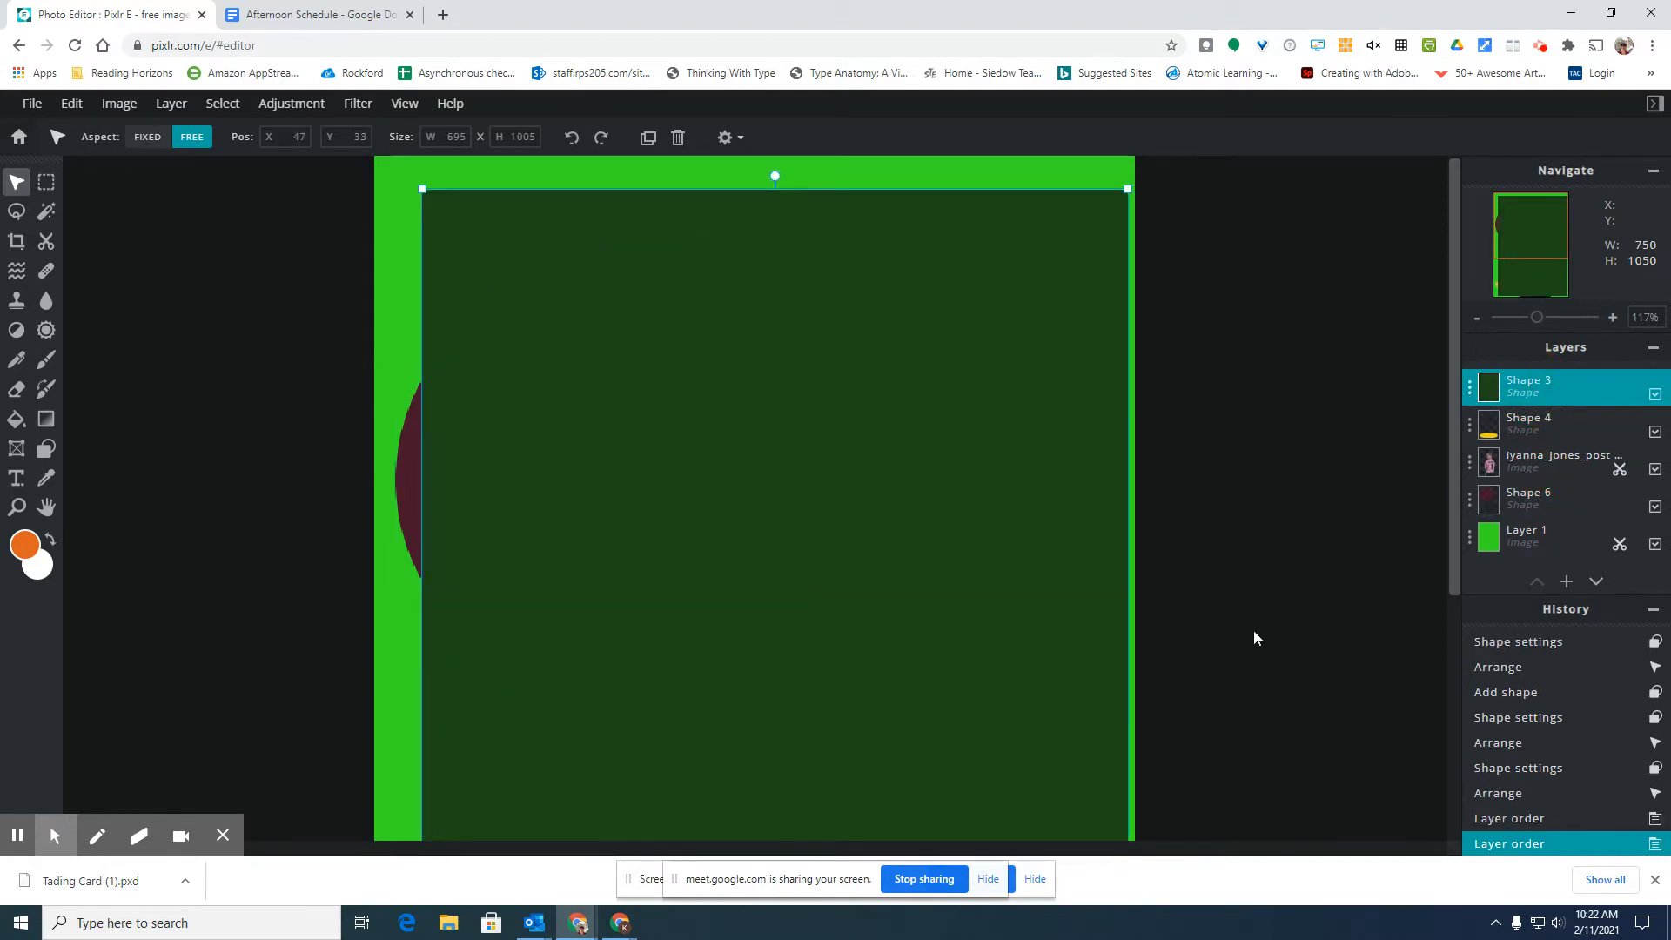
{"action": "scroll", "coordinate": [1253, 630], "scroll_direction": "down", "scroll_amount": 4}
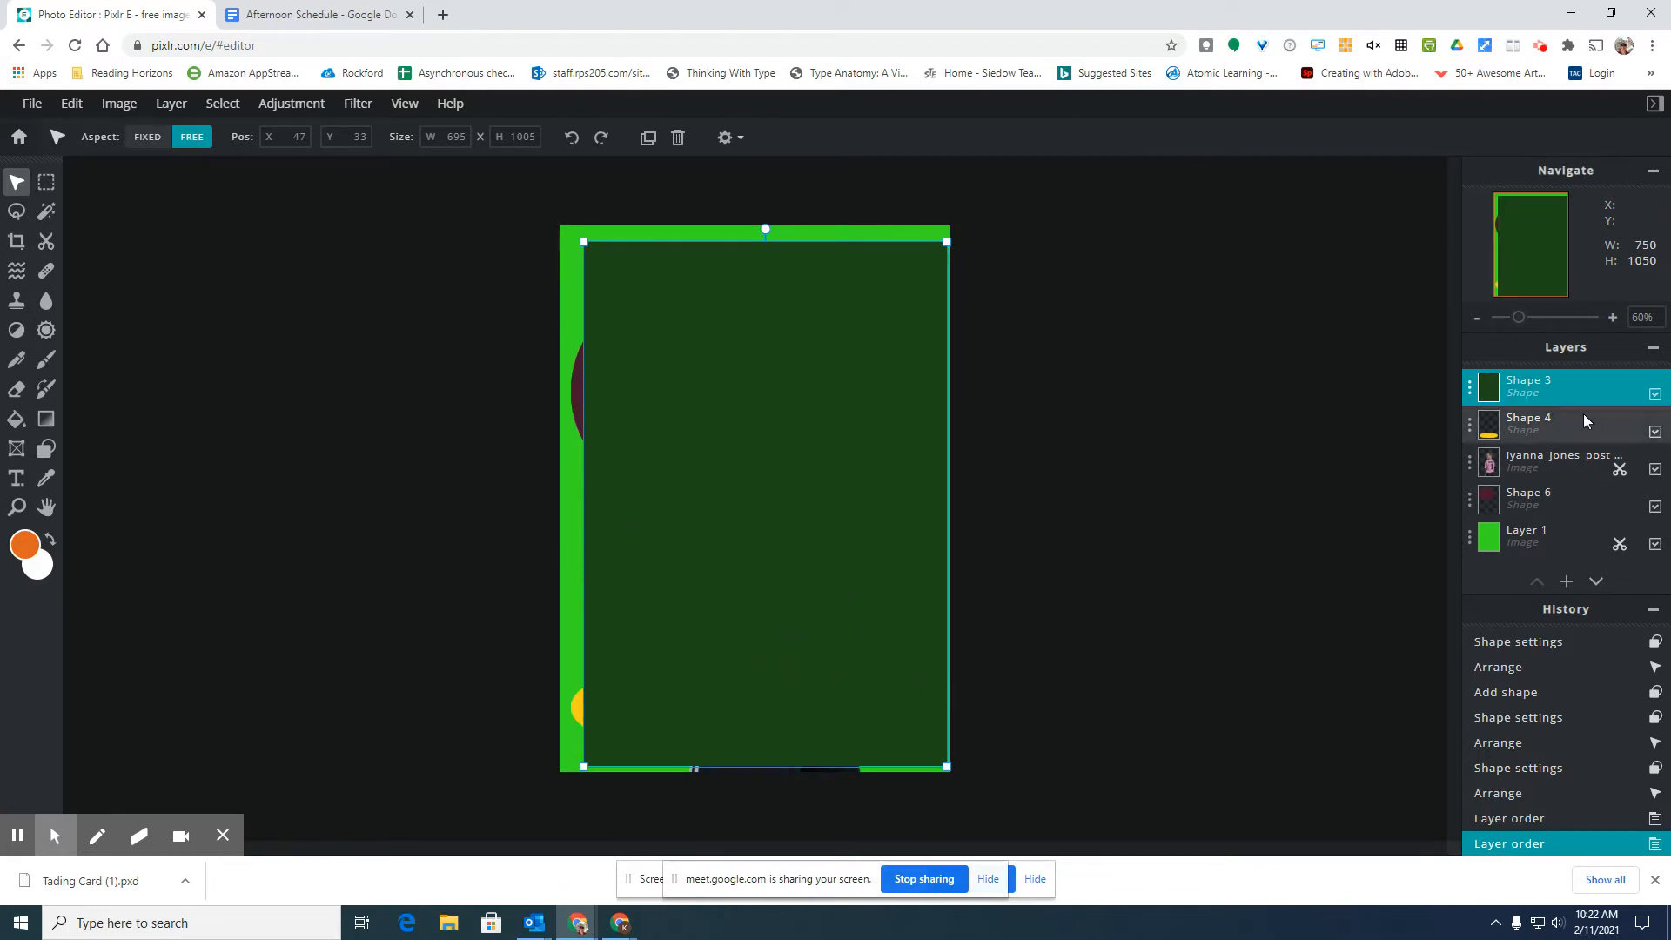
{"action": "left_click_drag", "start_coordinate": [1536, 387], "coordinate": [1537, 512]}
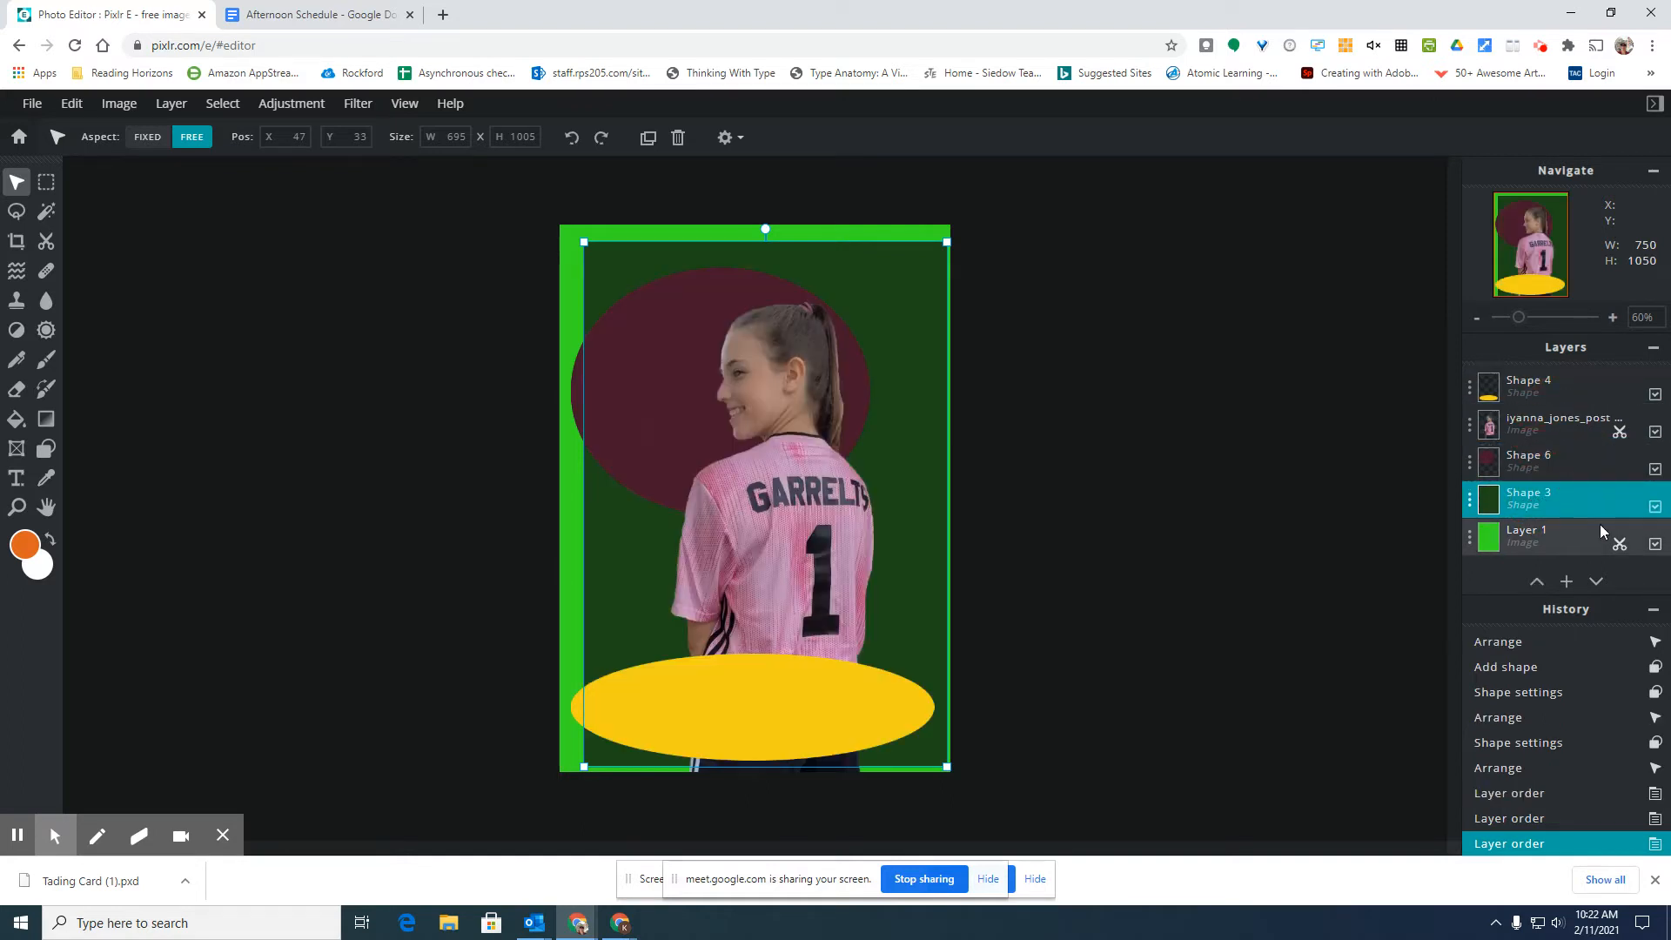
- Move the dark green background shape up and left to about X 28, Y 23 to even out the bright green border
{"action": "left_click_drag", "start_coordinate": [929, 448], "coordinate": [922, 438]}
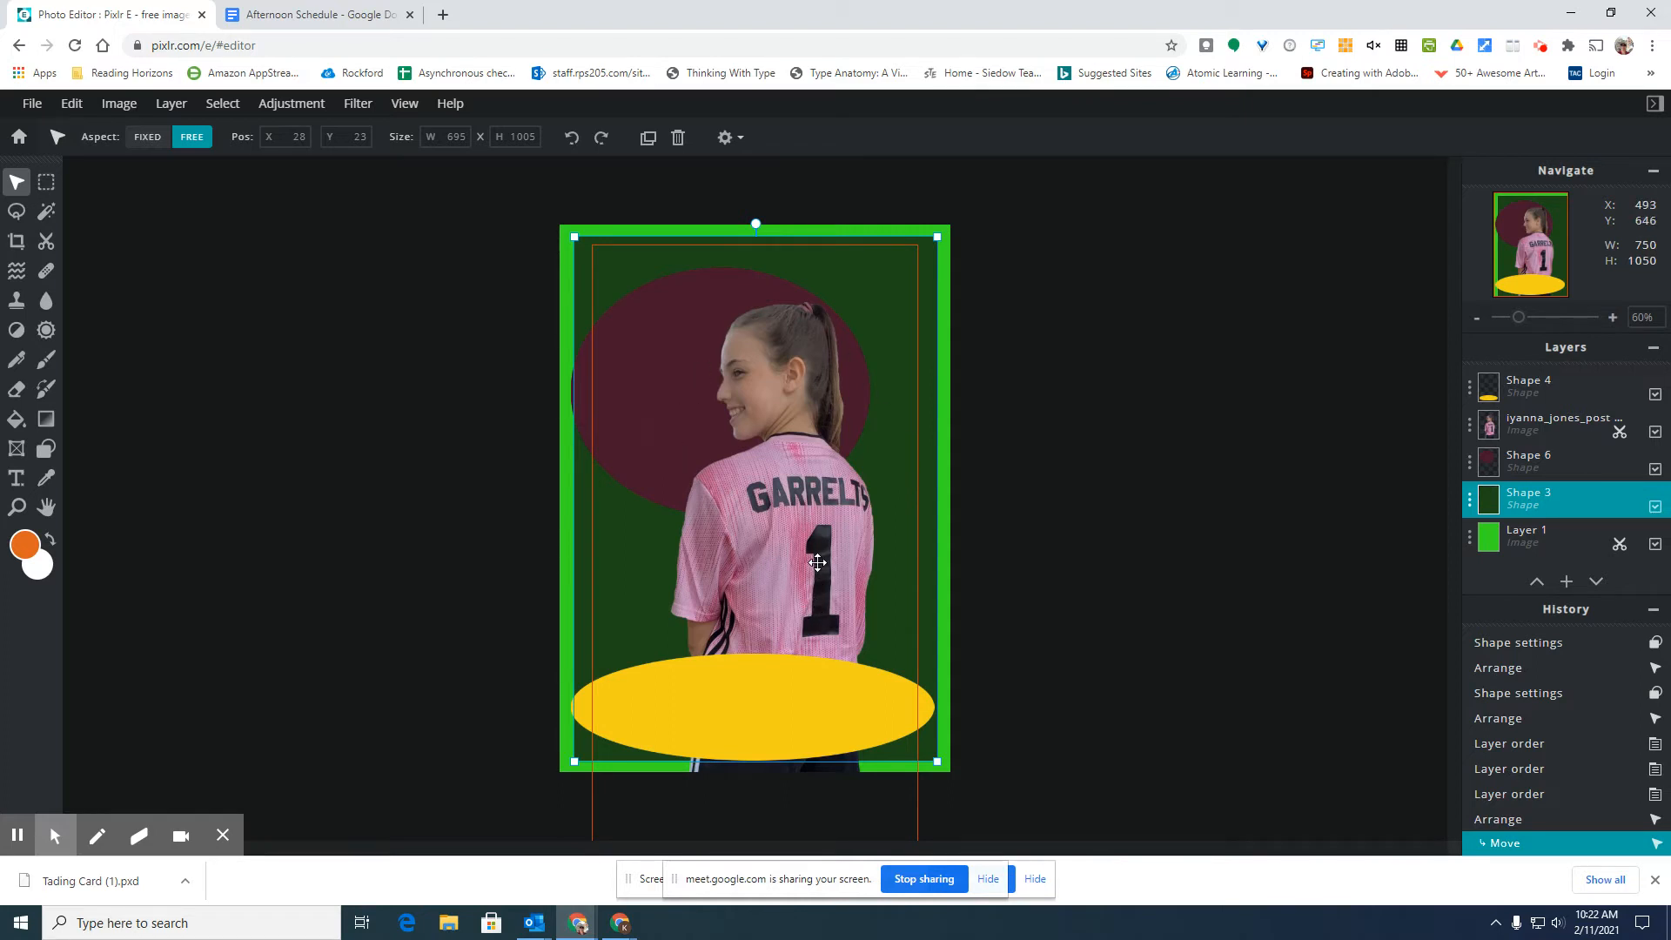
- Lock the player photo's layer in position
{"action": "left_click", "coordinate": [817, 562]}
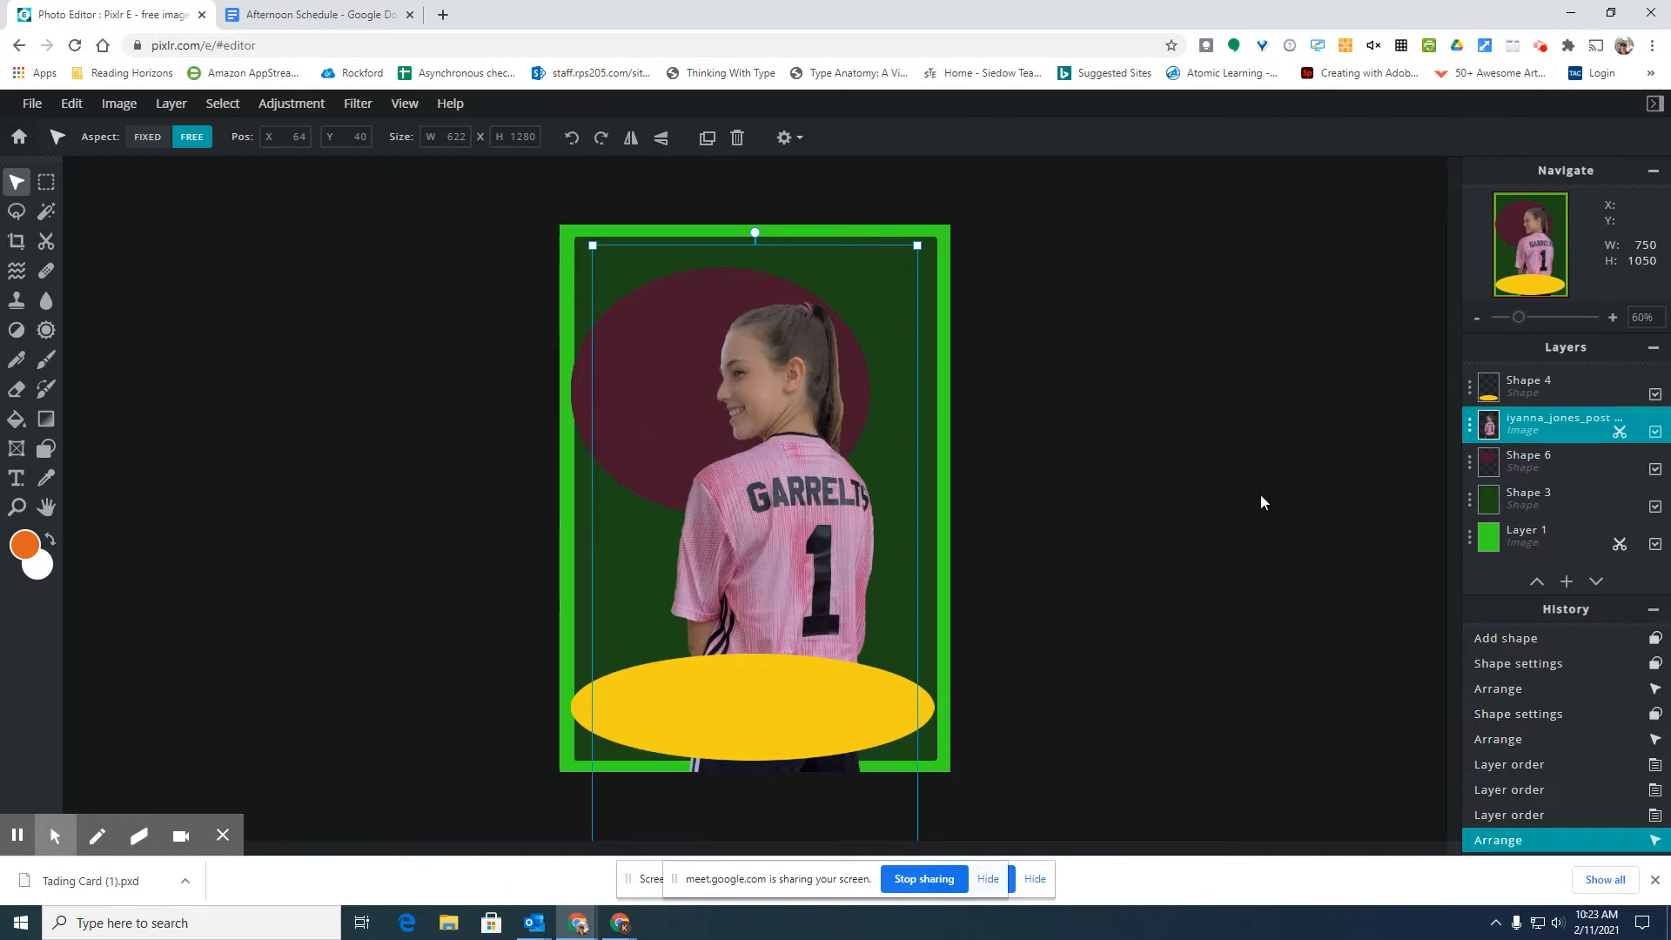
{"action": "left_click", "coordinate": [1470, 433]}
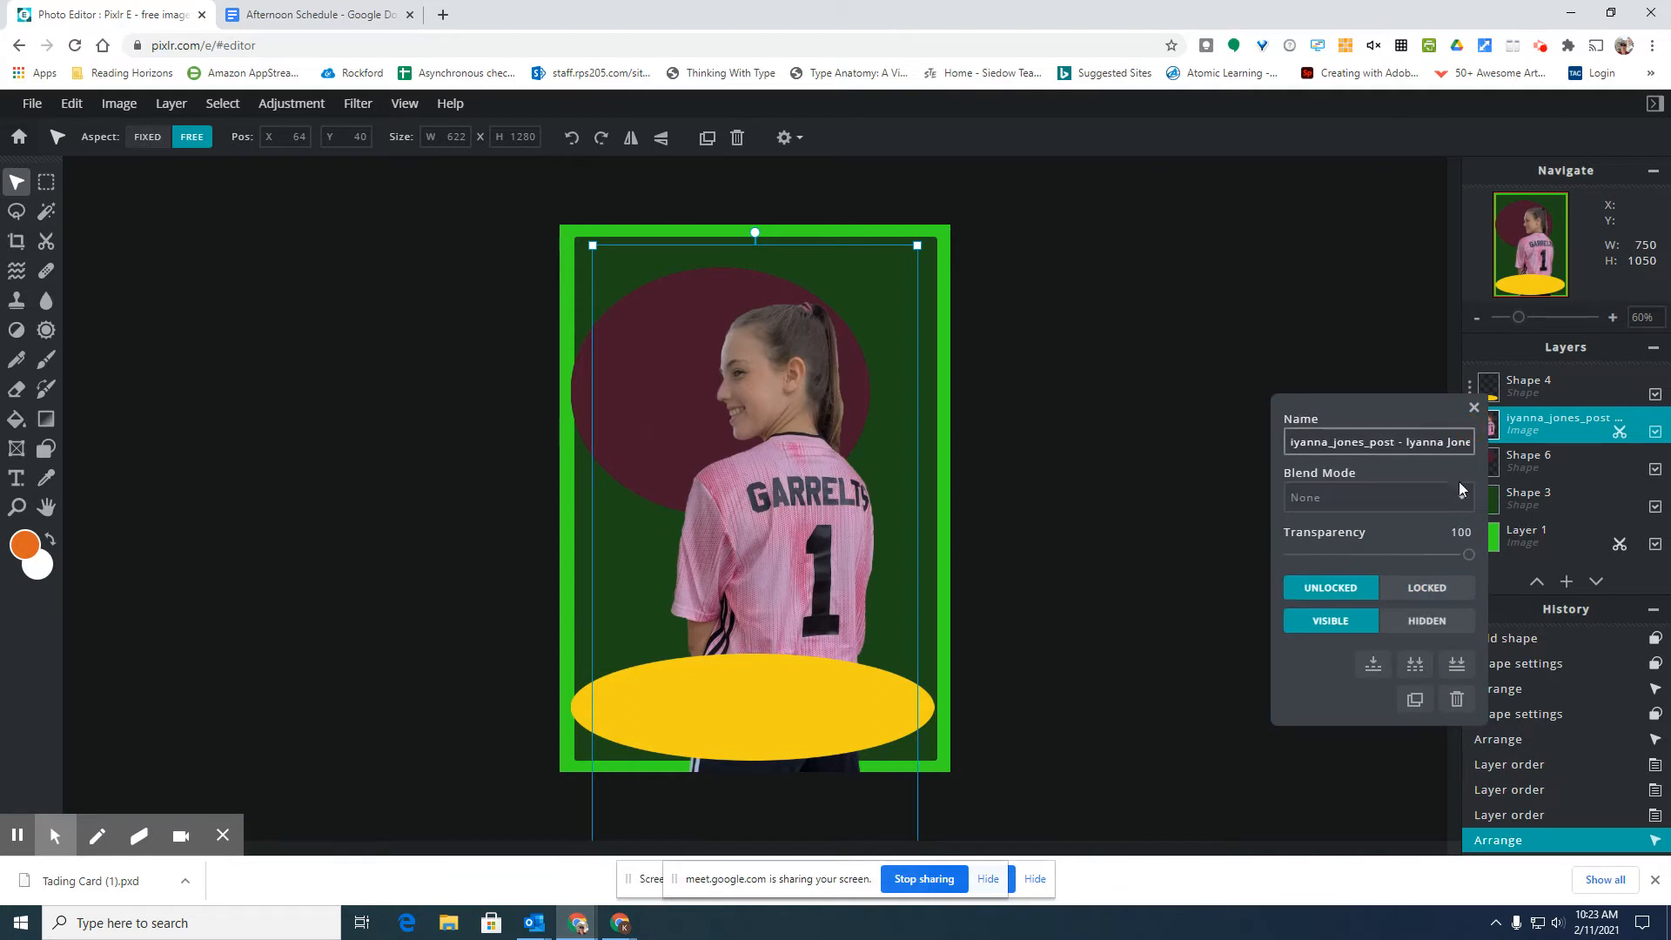
{"action": "left_click", "coordinate": [1421, 589]}
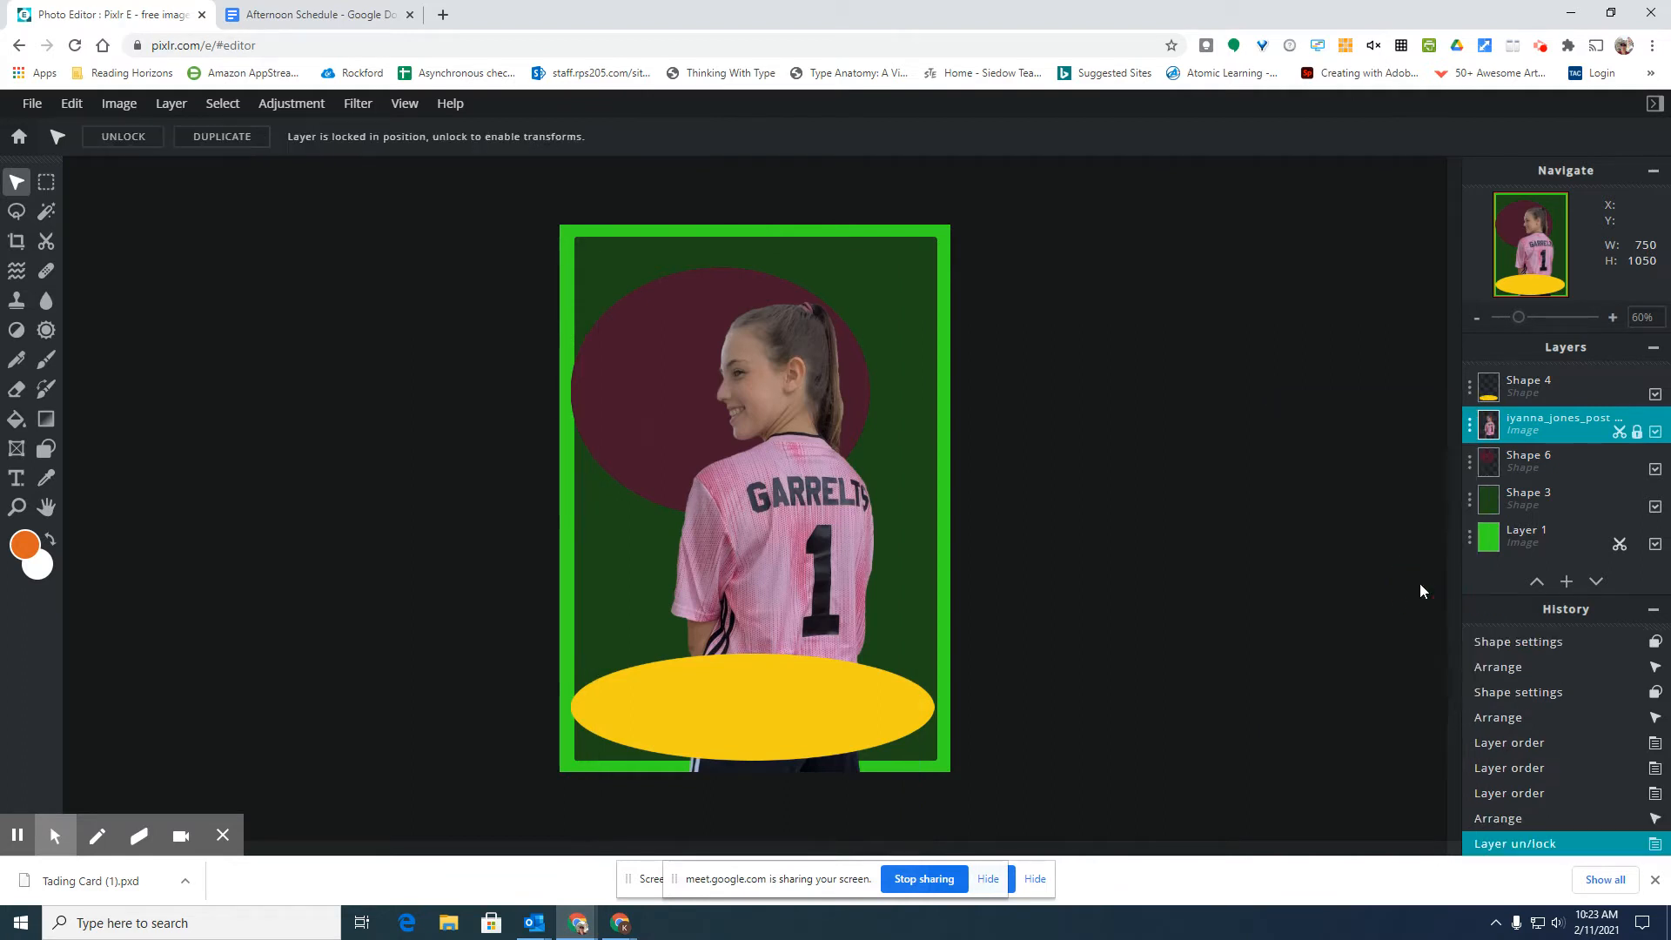
- Test which layers can be selected directly on the card while the player photo is locked
{"action": "left_click", "coordinate": [782, 538]}
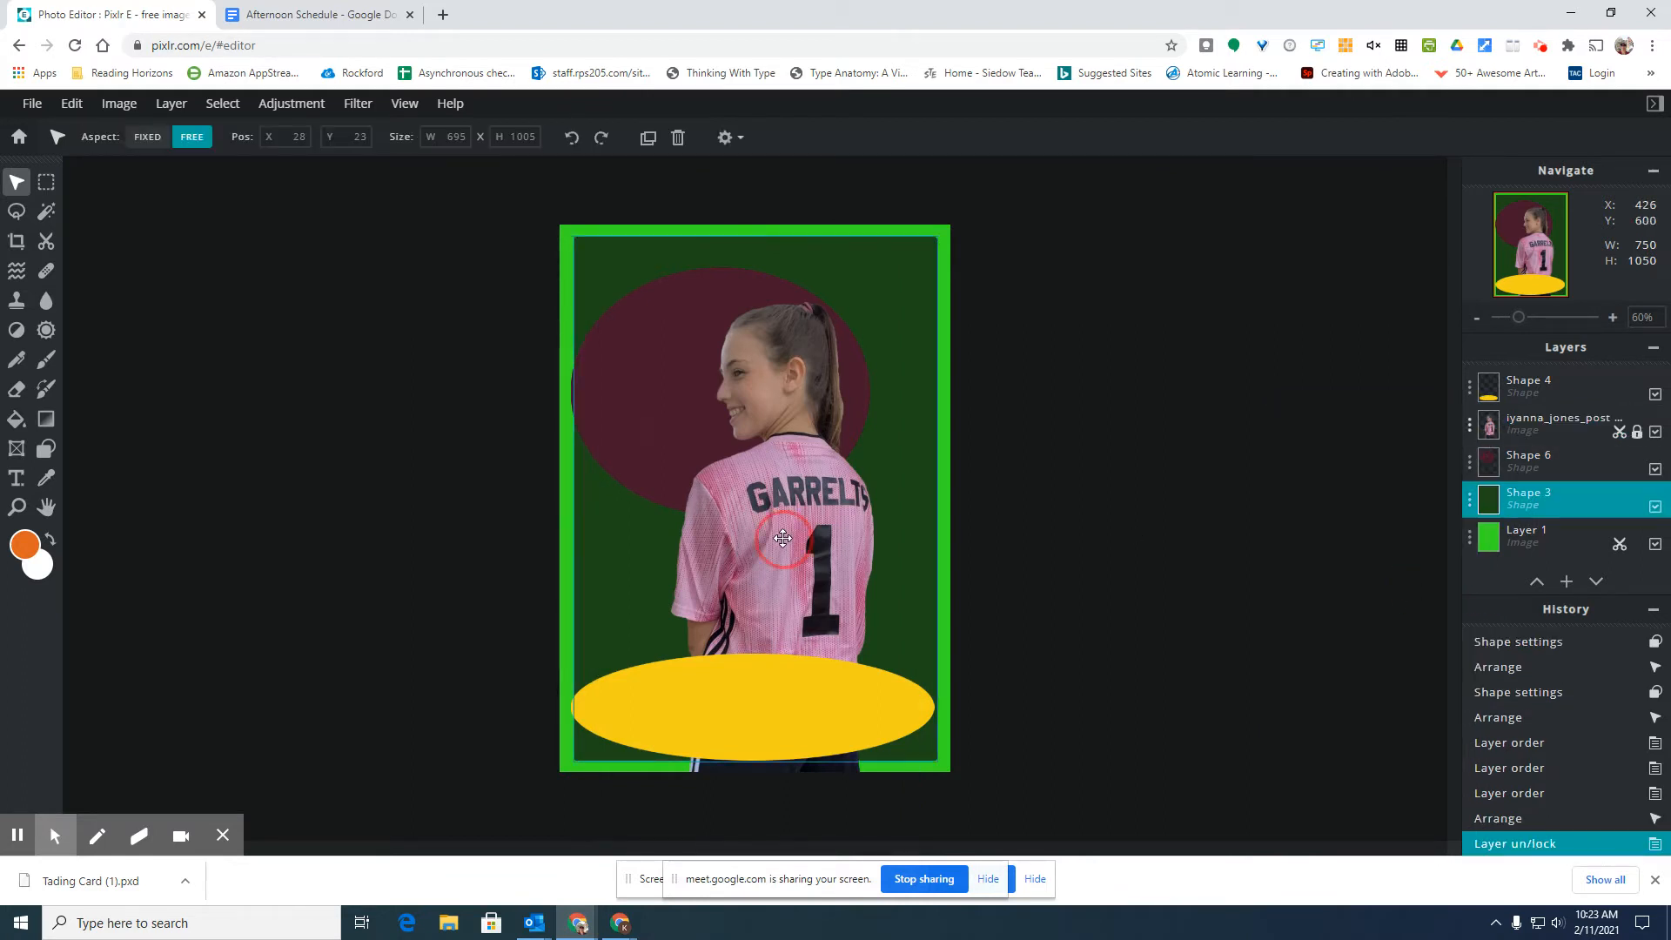
{"action": "left_click", "coordinate": [690, 374]}
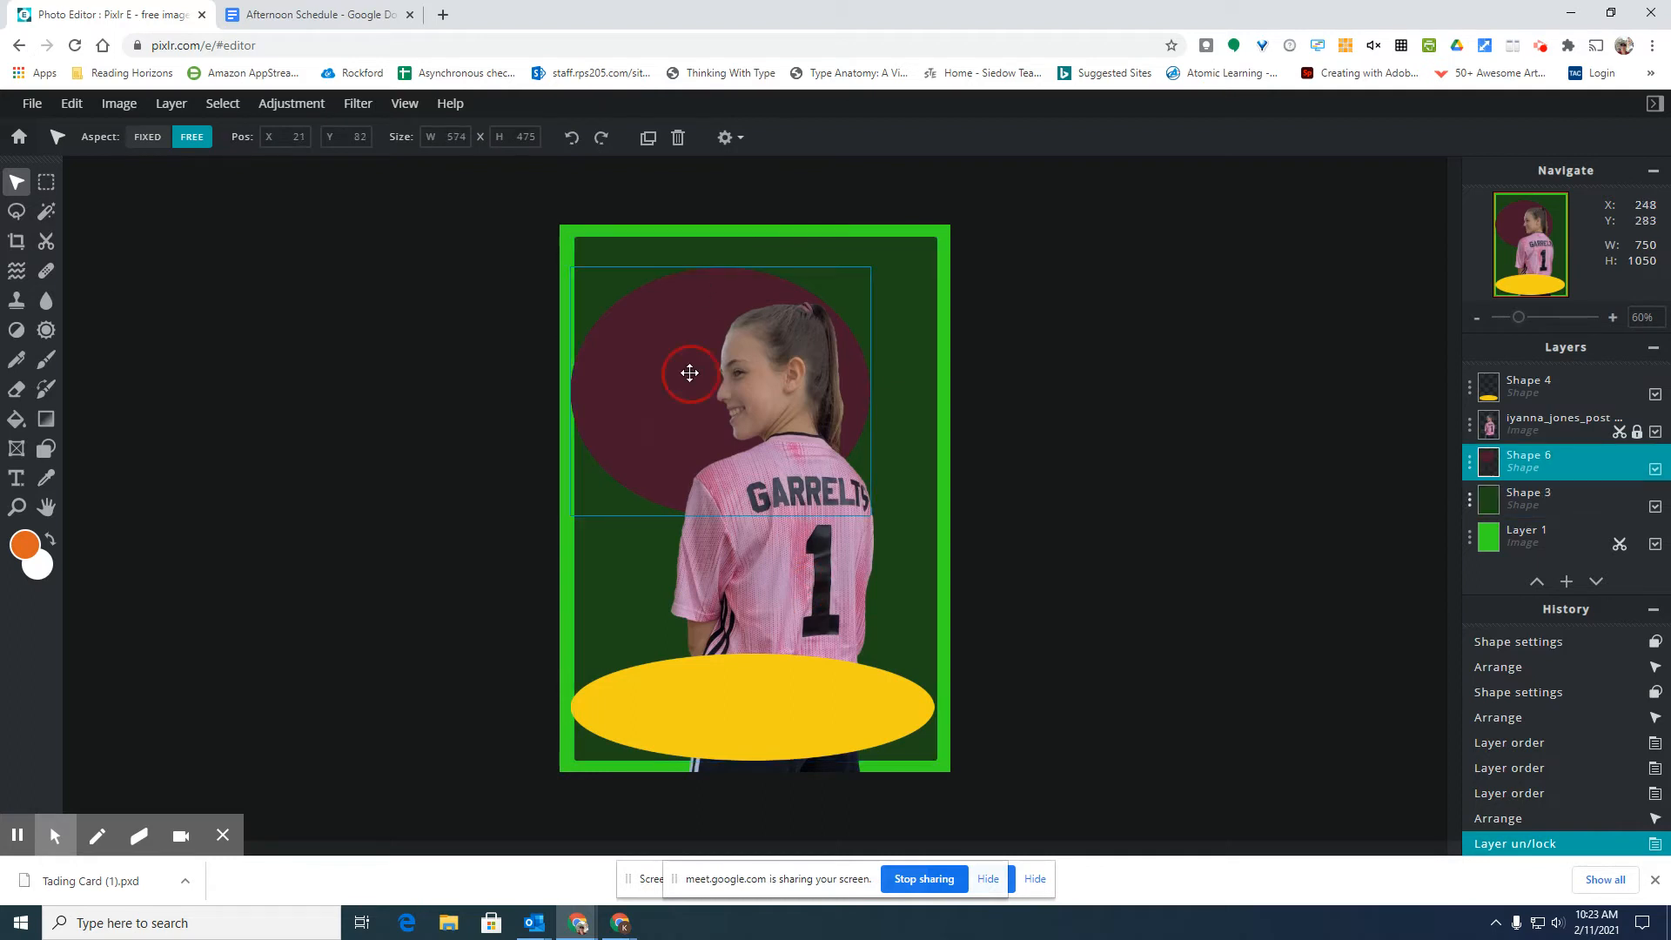
{"action": "left_click", "coordinate": [878, 489]}
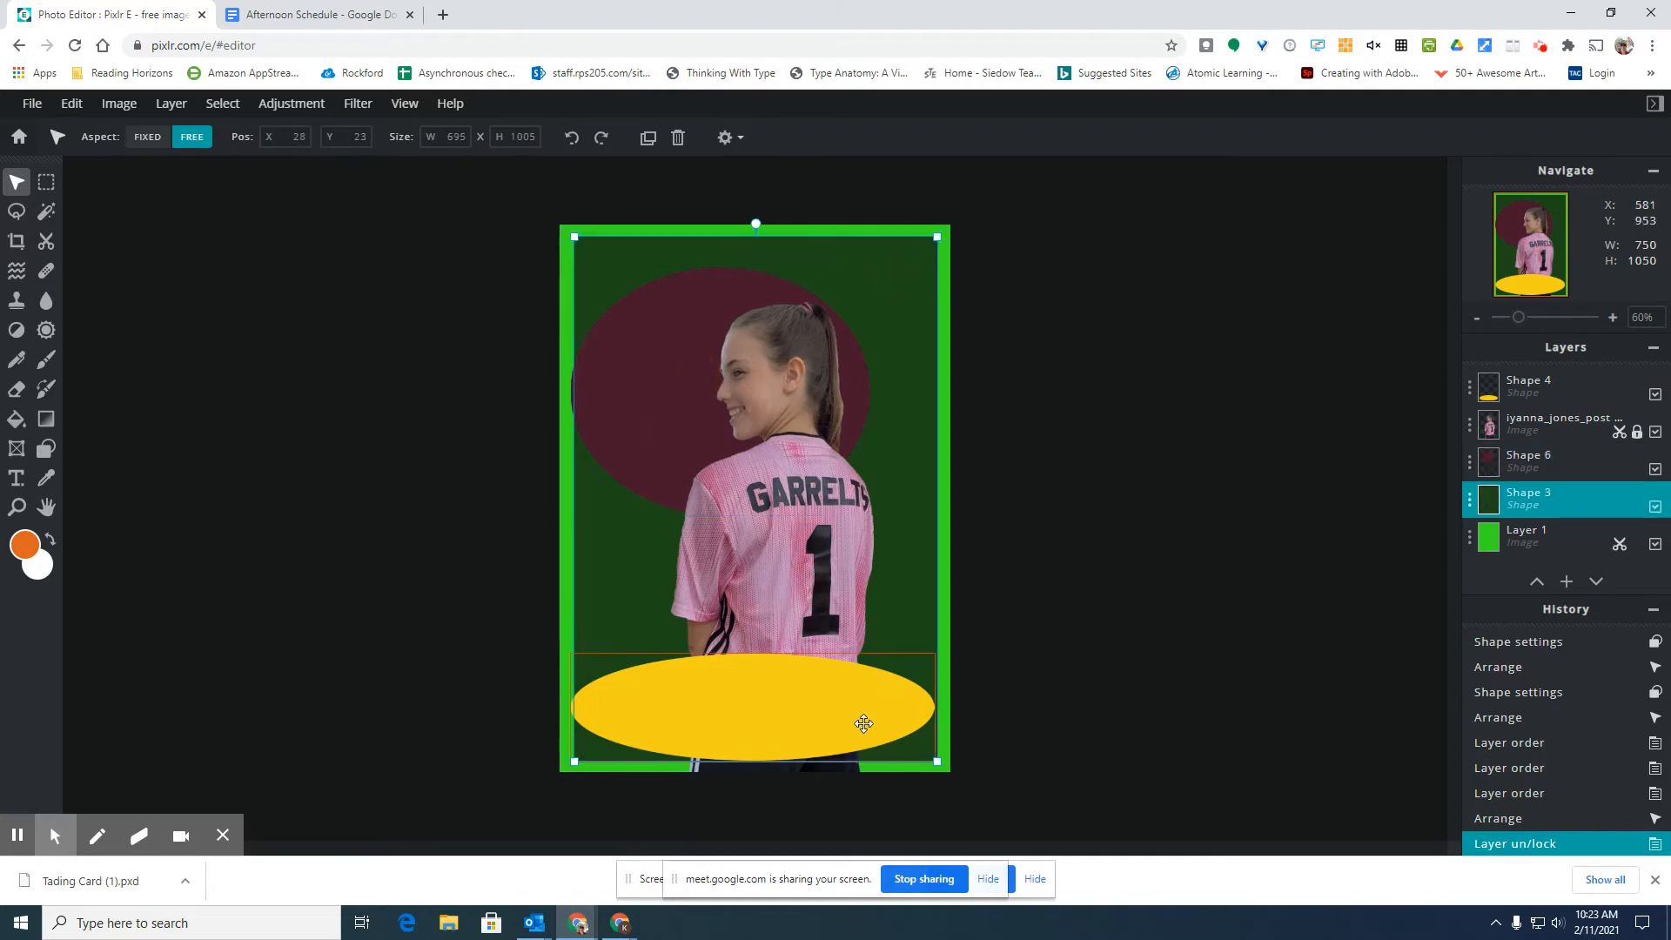
{"action": "left_click", "coordinate": [863, 721]}
{"action": "left_click", "coordinate": [782, 559]}
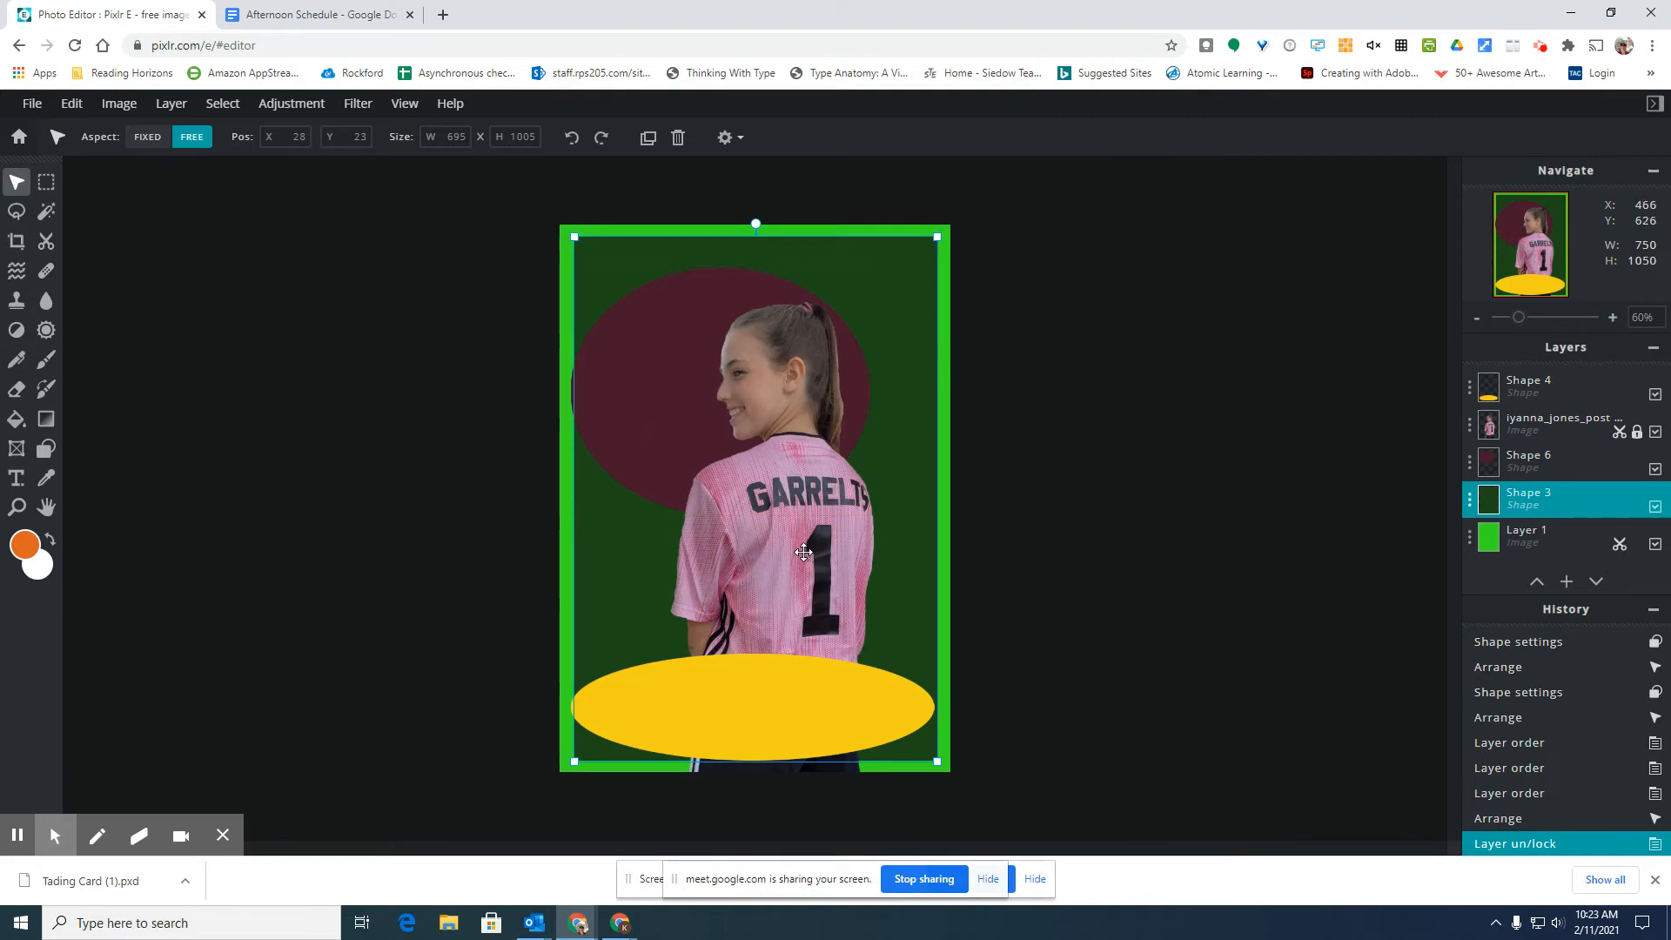
- Unlock the player photo's layer and shift the photo slightly down to about X 64, Y 50
{"action": "left_click", "coordinate": [1470, 426]}
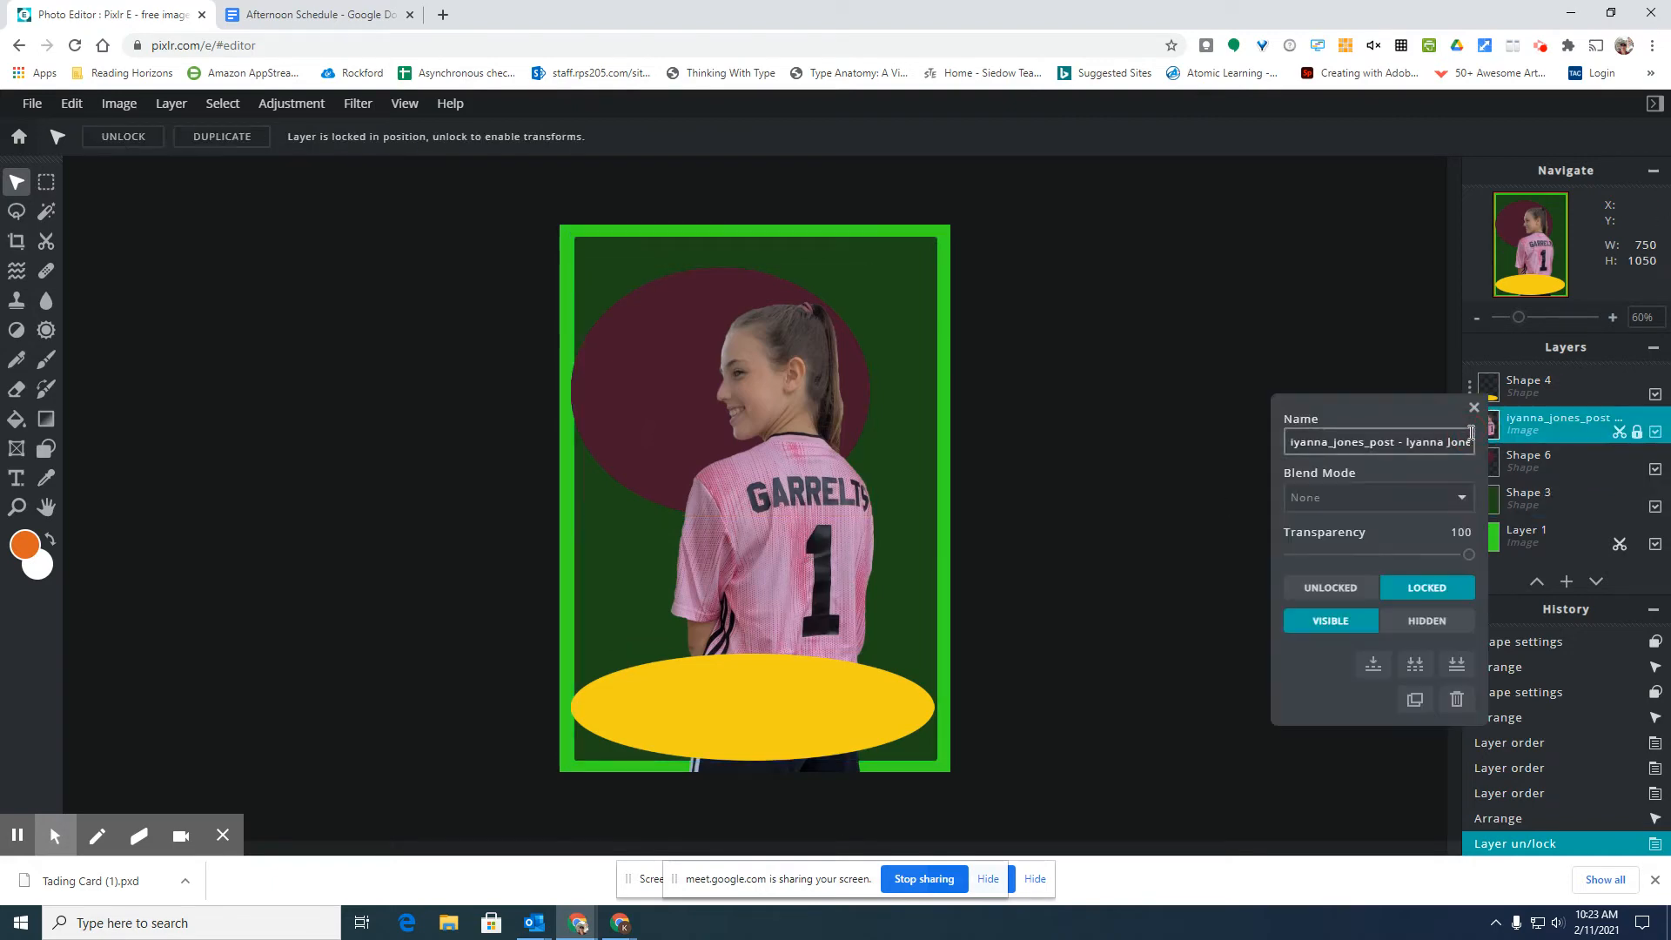
{"action": "left_click", "coordinate": [1350, 590]}
{"action": "mouse_move", "coordinate": [820, 542]}
{"action": "left_mouse_down"}
{"action": "mouse_move", "coordinate": [1002, 562]}
{"action": "mouse_move", "coordinate": [819, 529]}
{"action": "mouse_move", "coordinate": [816, 544]}
{"action": "left_mouse_up"}
{"action": "left_click", "coordinate": [1159, 483]}
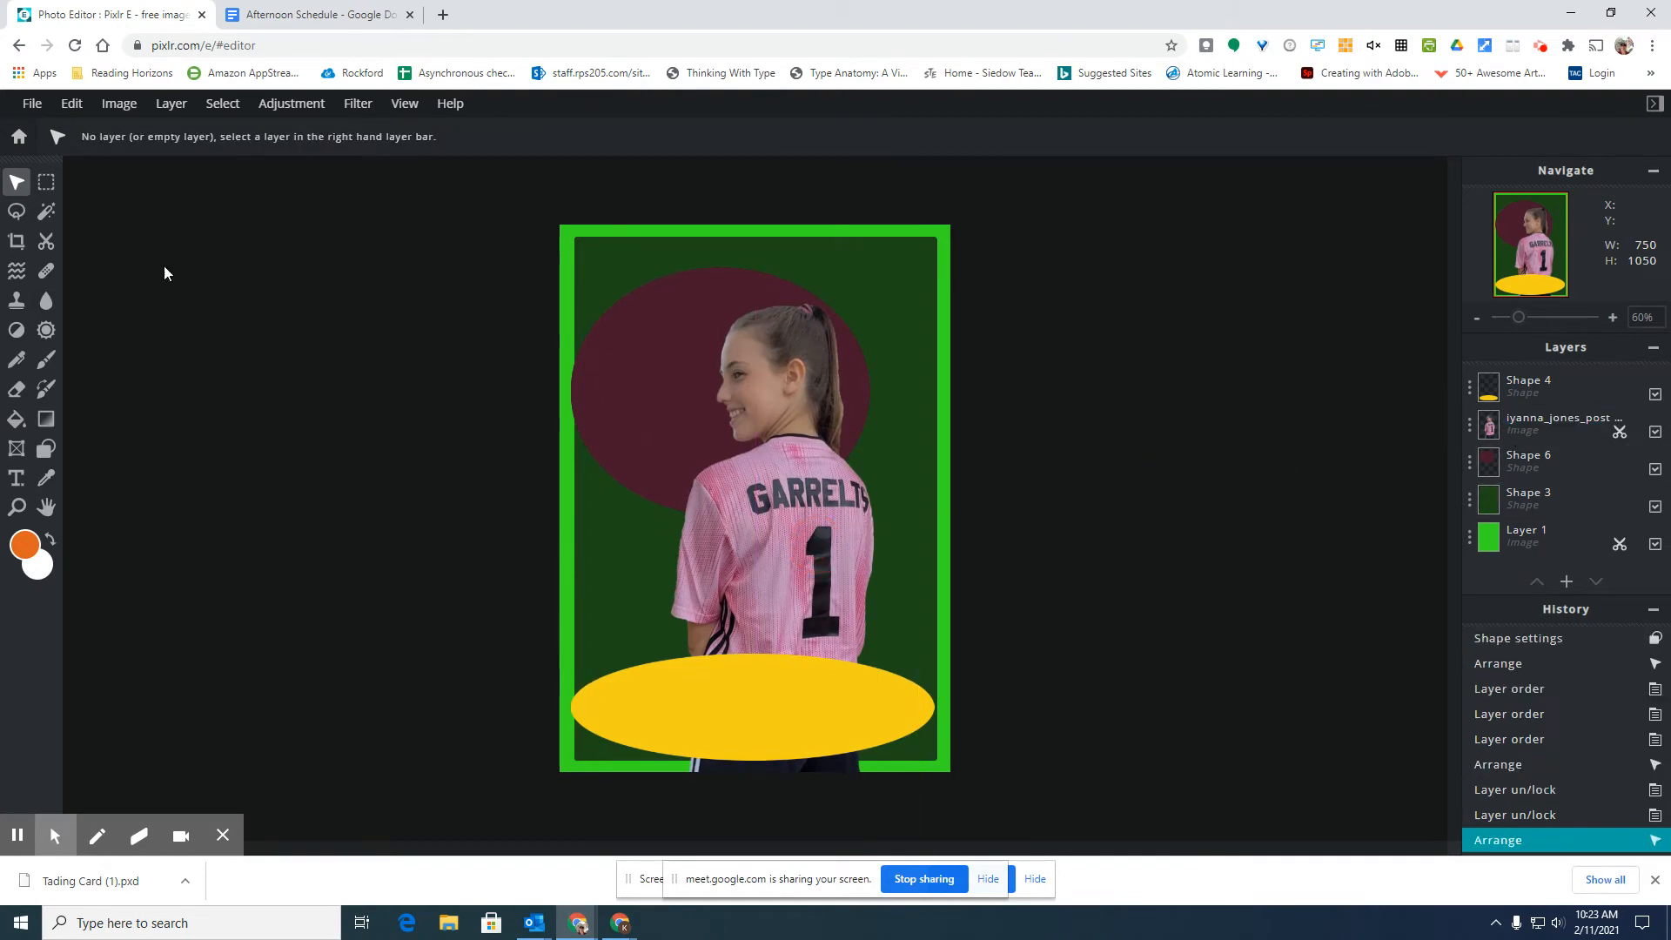
{"action": "left_click_drag", "start_coordinate": [700, 403], "coordinate": [684, 423]}
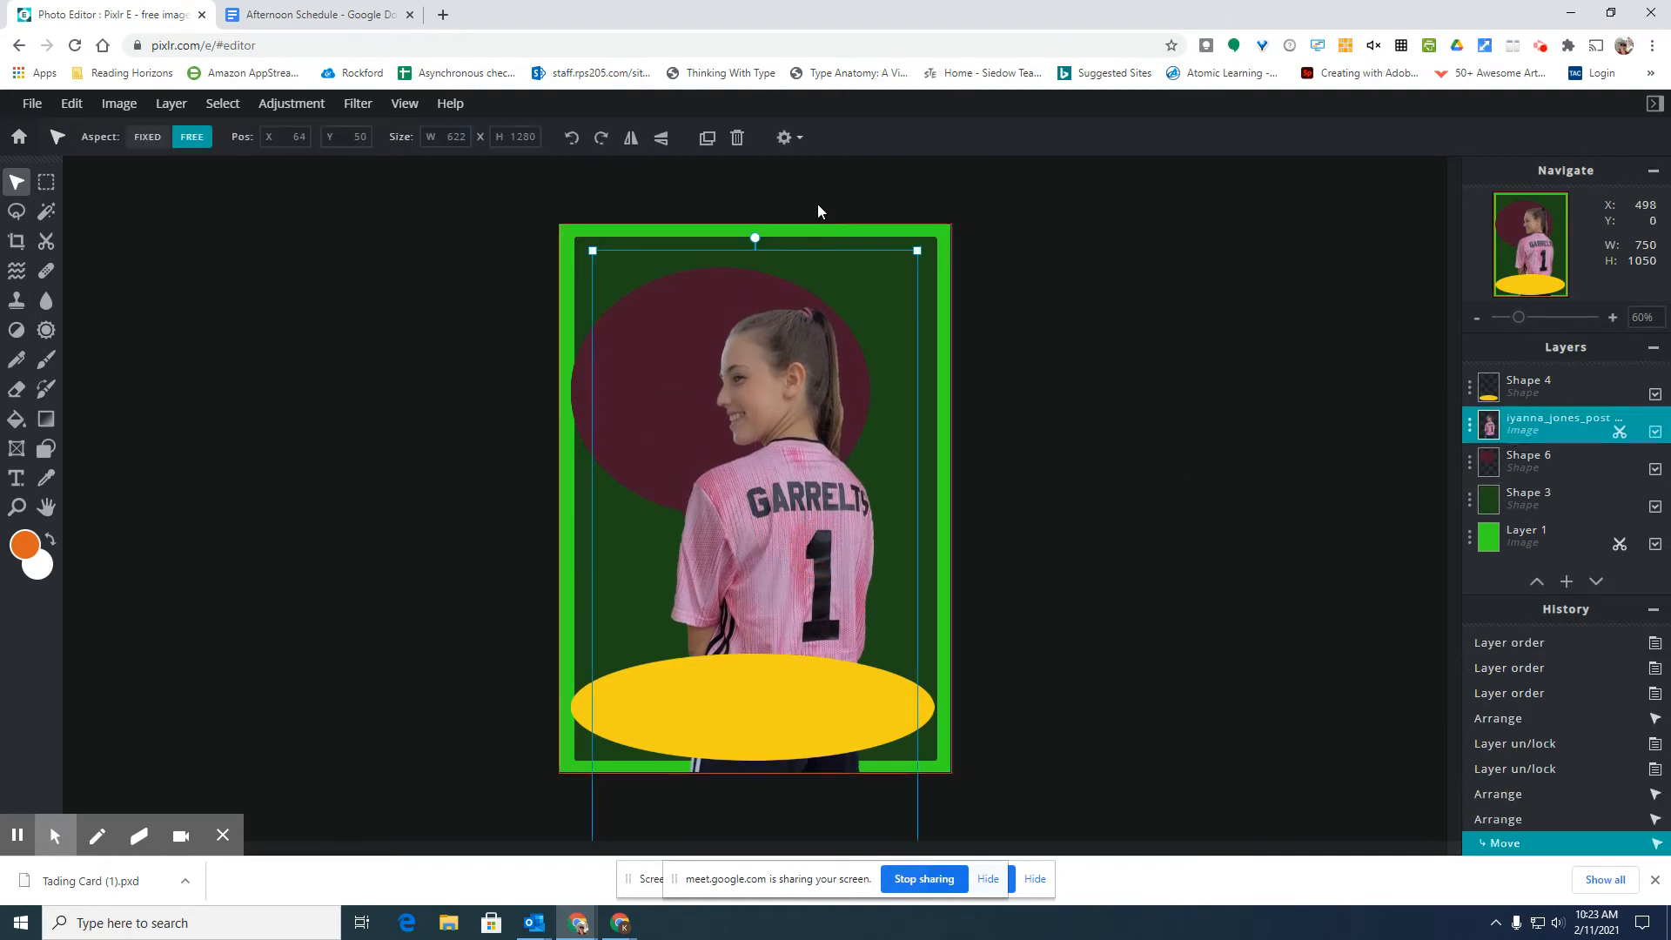
- Turn off automatic layer selection in the Arrange tool's settings
{"action": "left_click", "coordinate": [792, 141]}
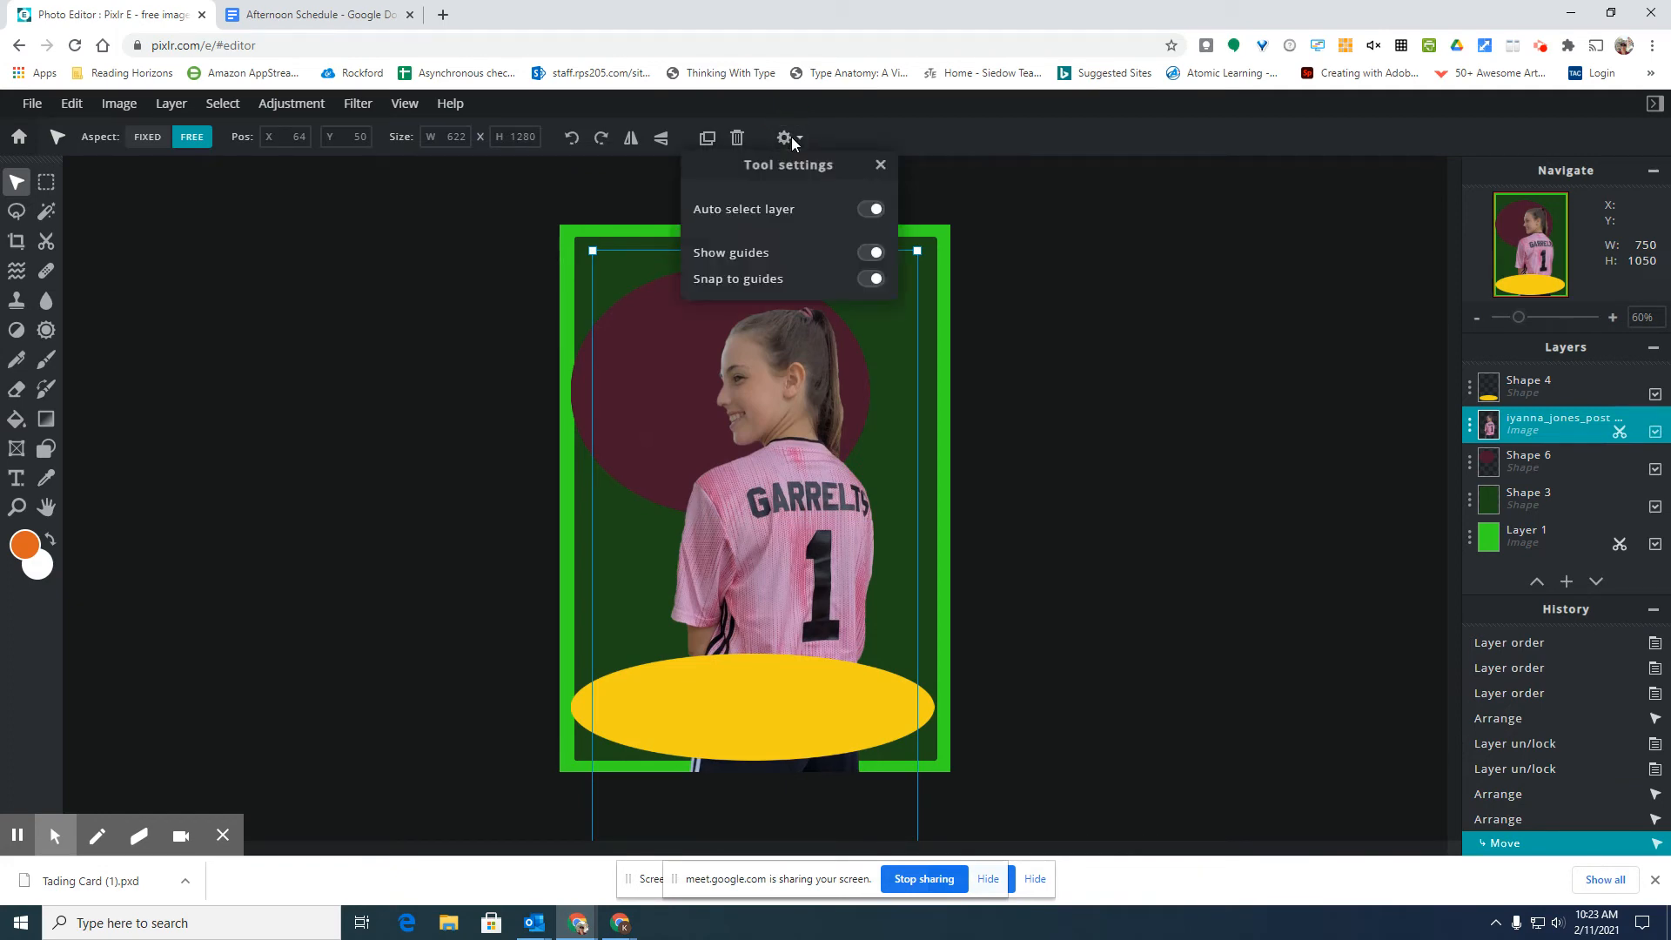
{"action": "left_click", "coordinate": [869, 210]}
{"action": "left_click", "coordinate": [881, 164]}
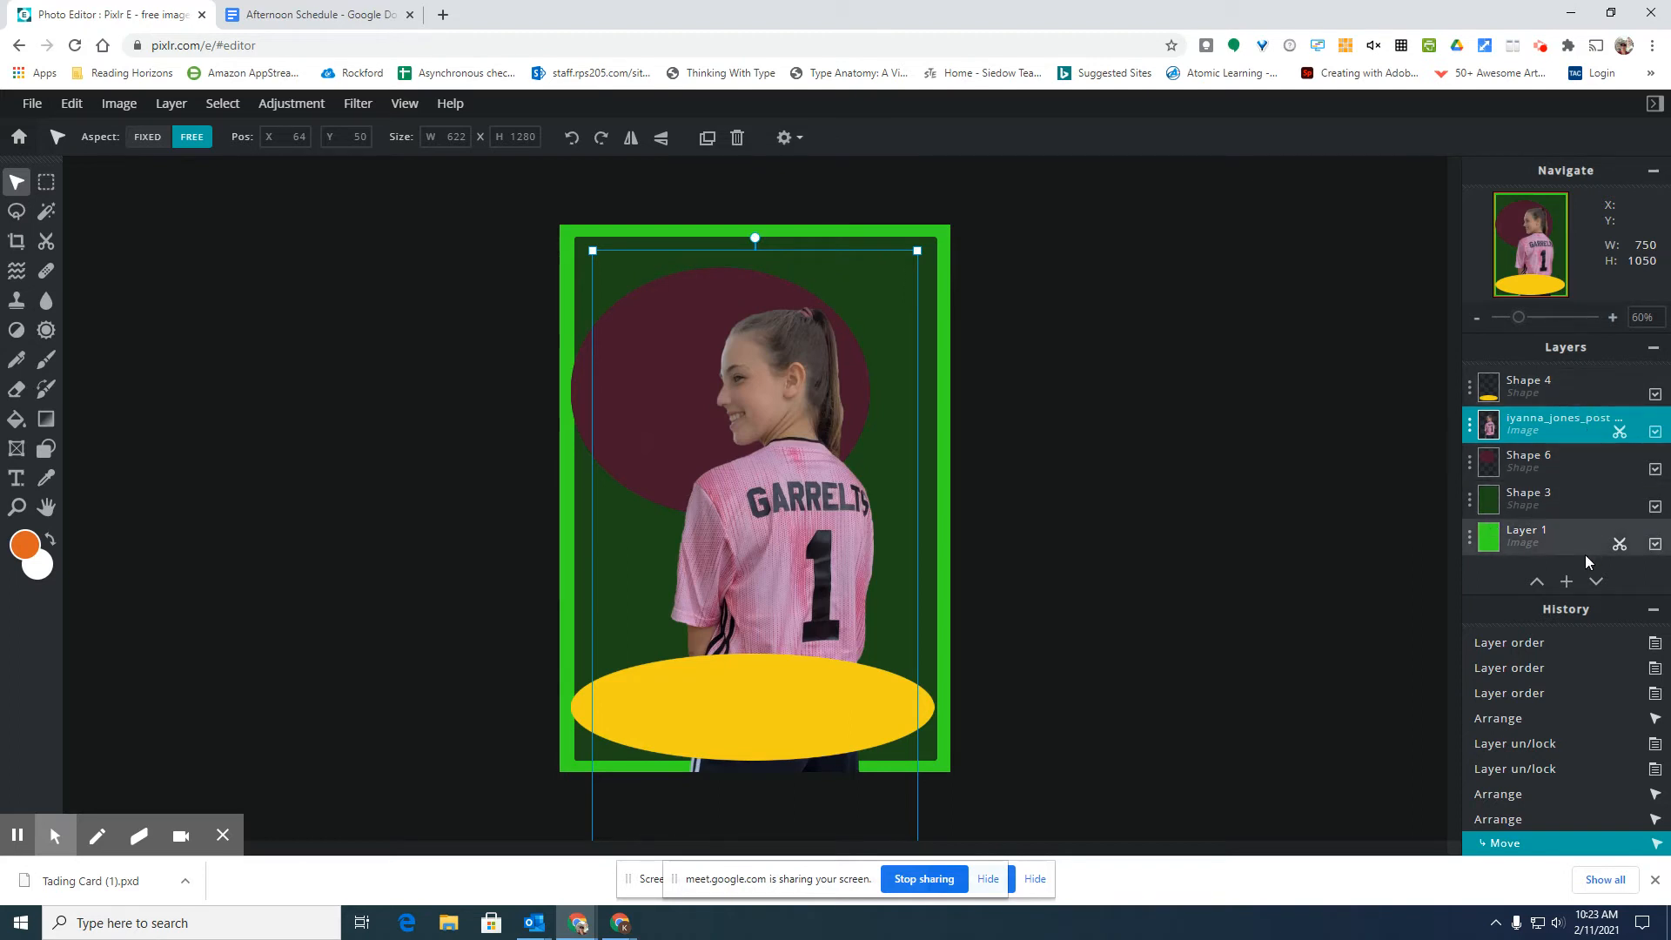
- Select the shape layers one by one, ending with the yellow ellipse, and move that ellipse to about X 27, Y 827
{"action": "left_click", "coordinate": [1536, 462]}
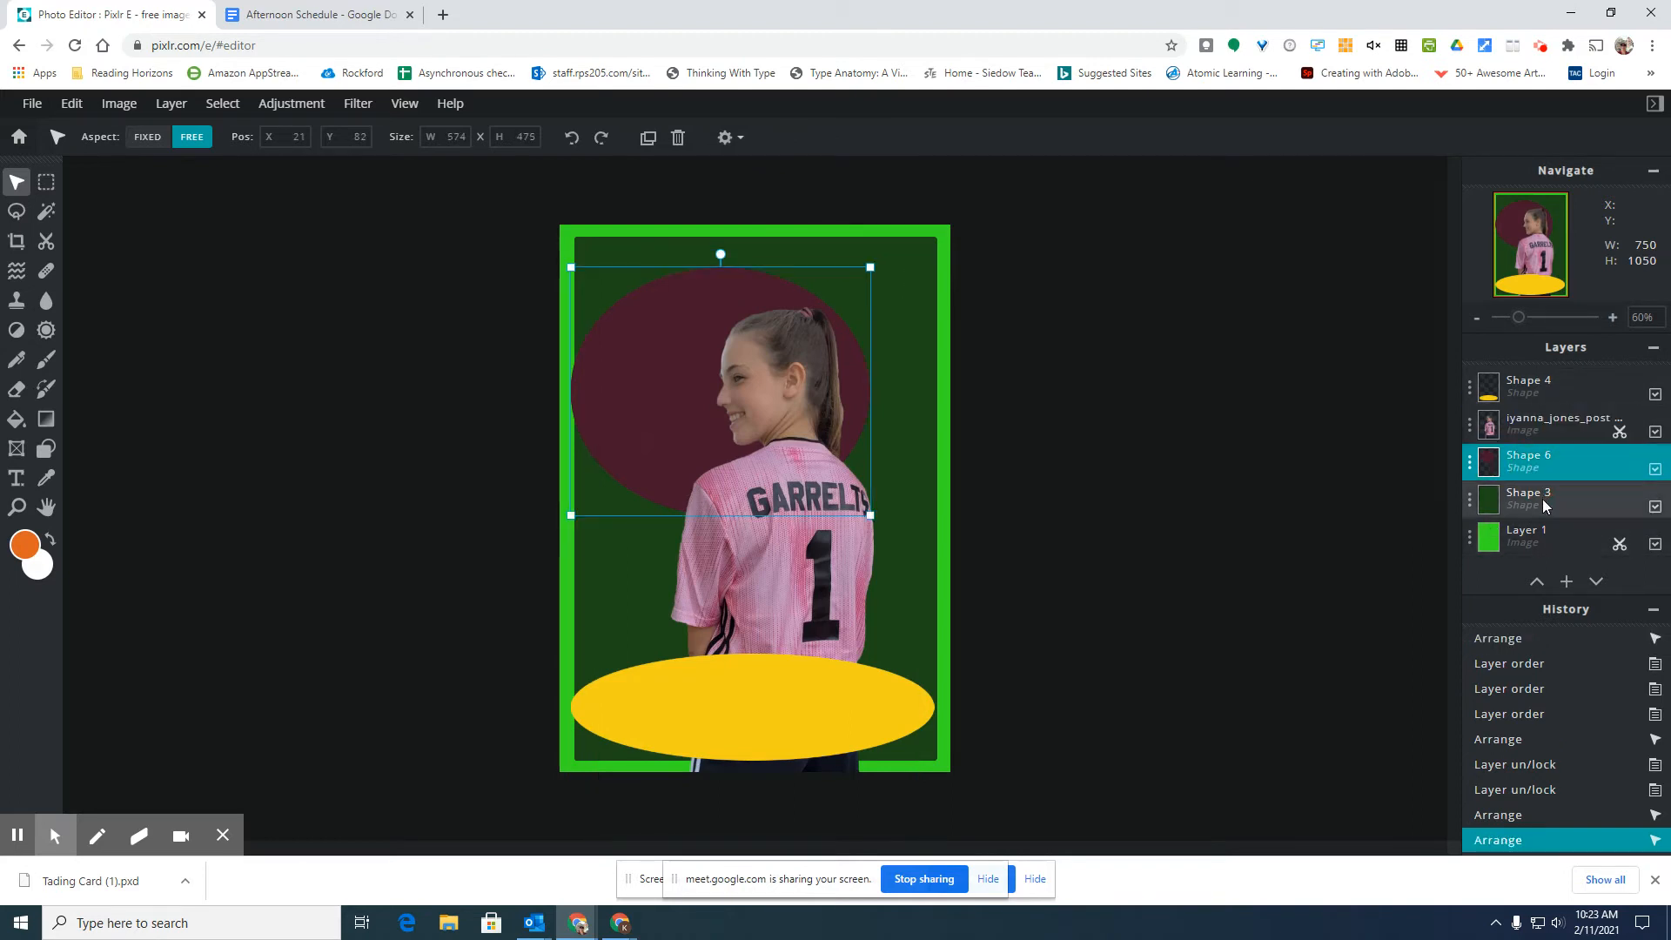
{"action": "left_click", "coordinate": [1545, 505]}
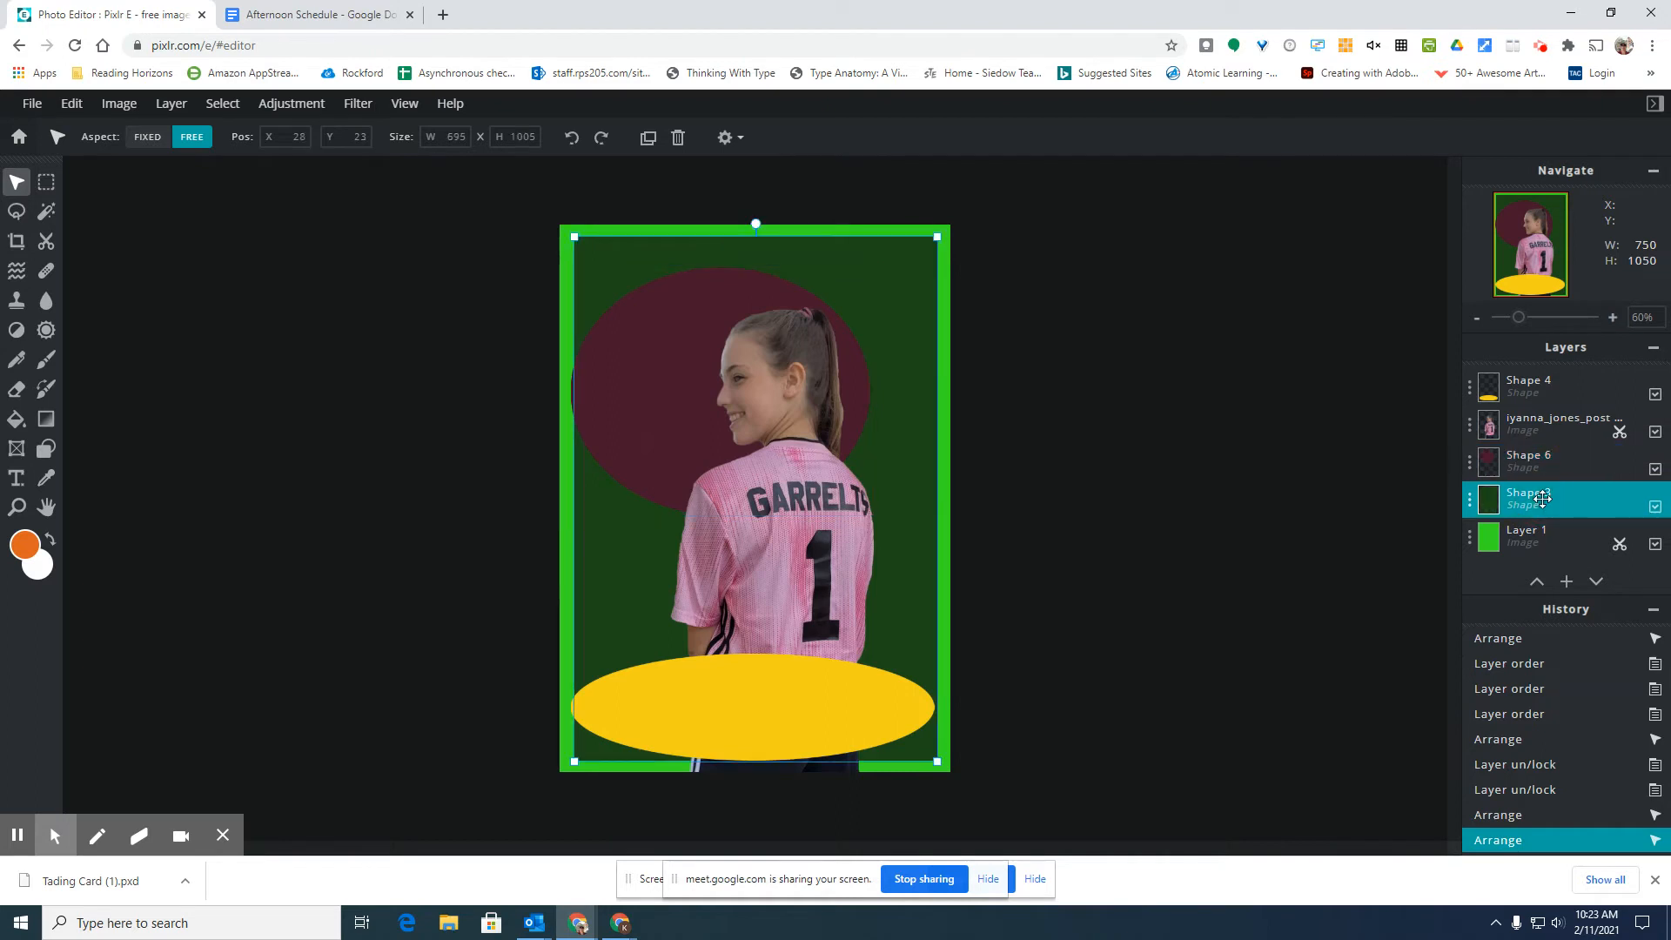
{"action": "left_click", "coordinate": [1547, 392]}
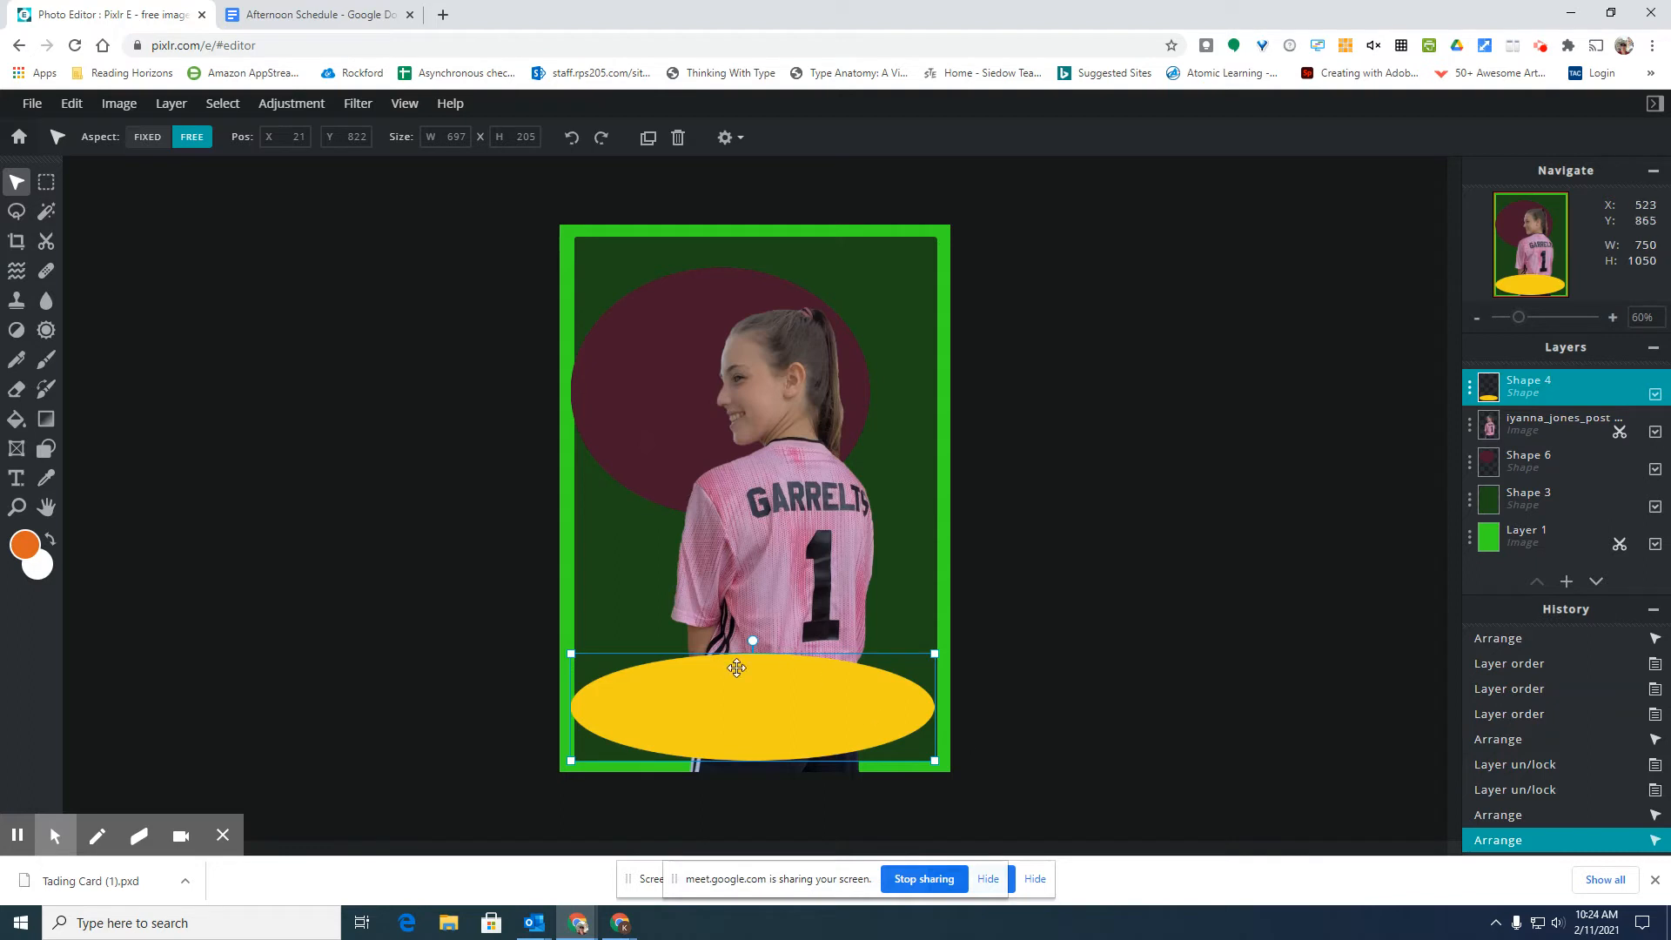
{"action": "mouse_move", "coordinate": [775, 705]}
{"action": "left_mouse_down"}
{"action": "mouse_move", "coordinate": [775, 455]}
{"action": "mouse_move", "coordinate": [794, 615]}
{"action": "mouse_move", "coordinate": [772, 701]}
{"action": "left_mouse_up"}
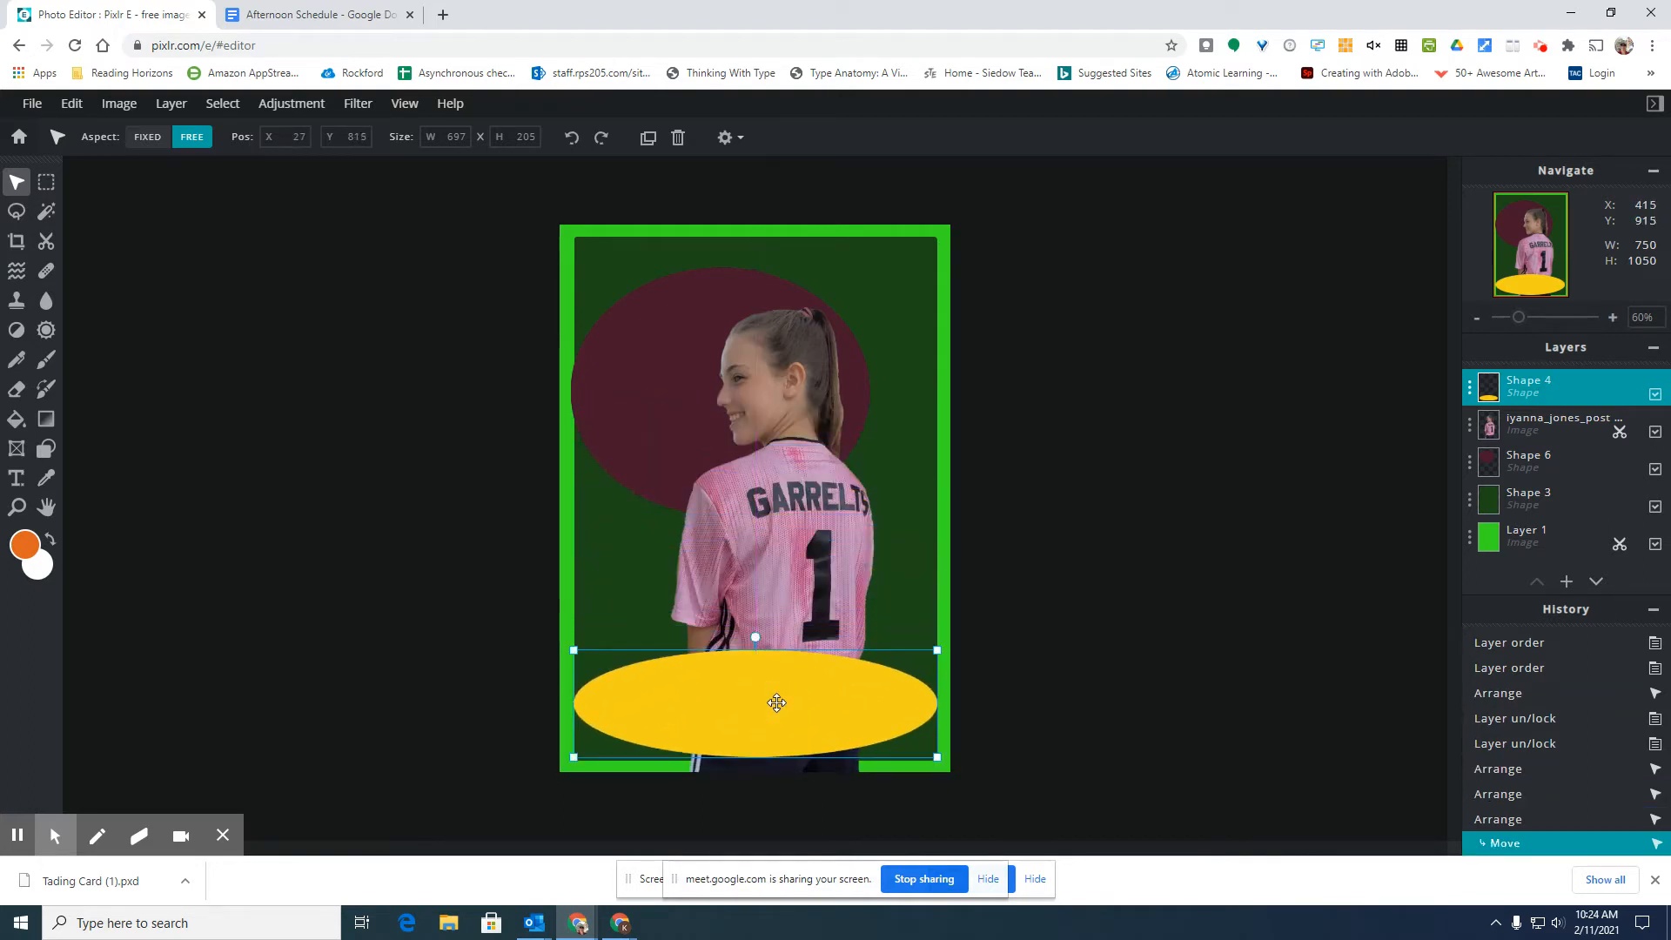
{"action": "mouse_move", "coordinate": [910, 548]}
{"action": "left_mouse_down"}
{"action": "mouse_move", "coordinate": [918, 418]}
{"action": "mouse_move", "coordinate": [907, 581]}
{"action": "left_mouse_up"}
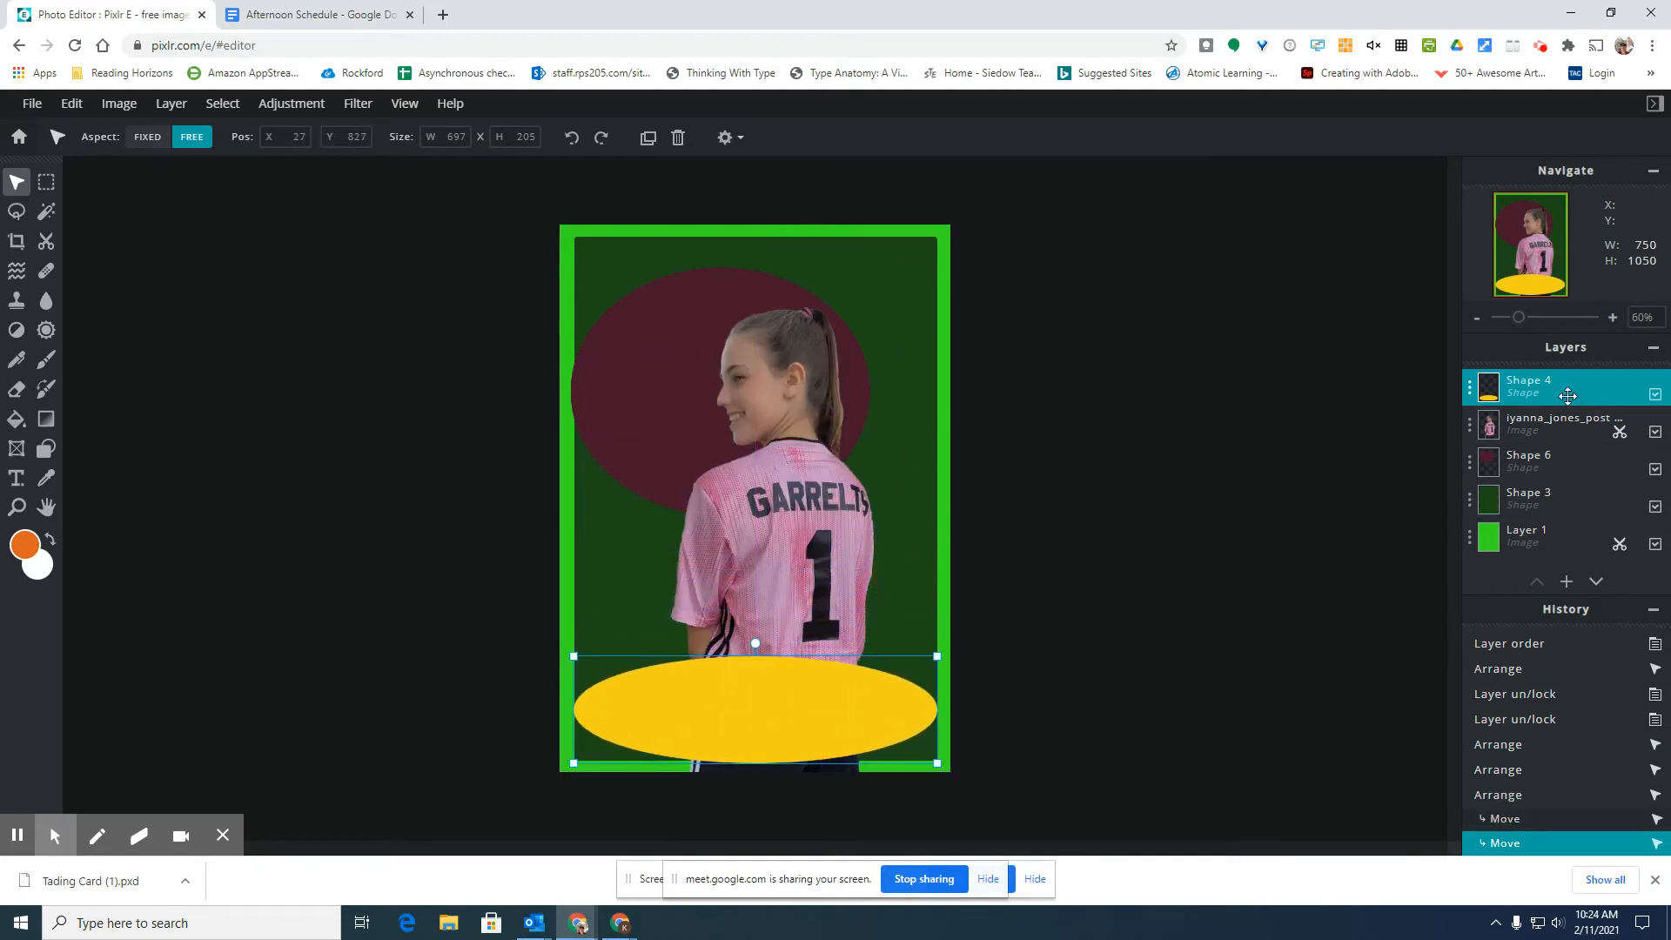
- Select the player photo's layer and turn automatic layer selection back on in the Arrange tool's settings
{"action": "left_click", "coordinate": [1532, 427]}
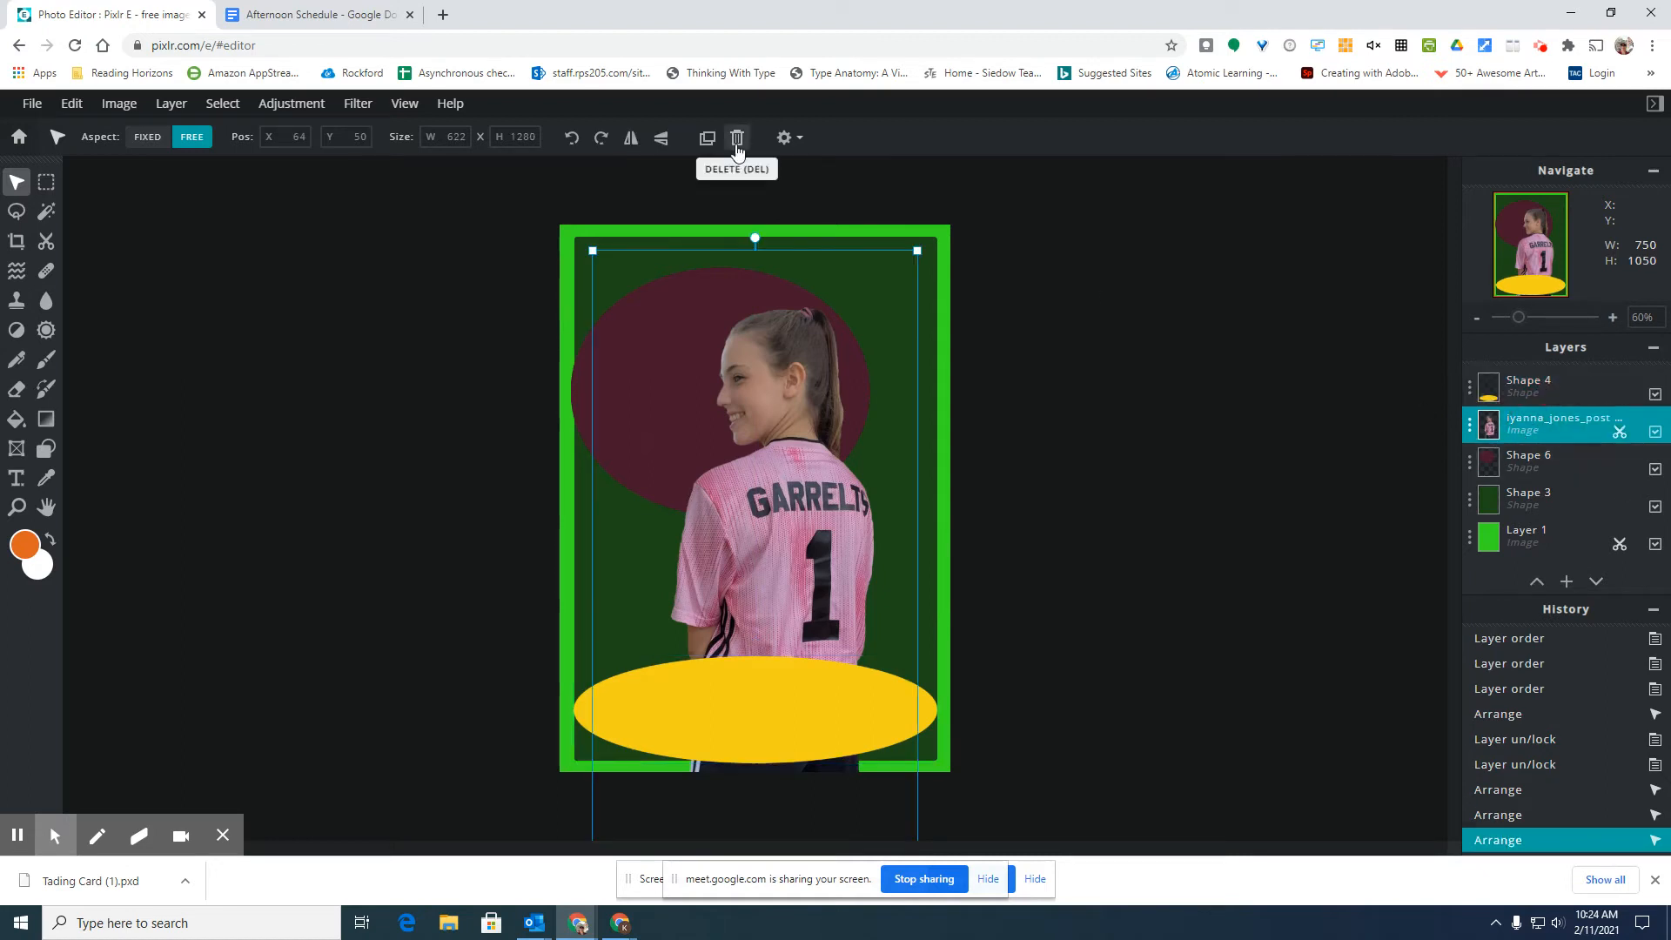
{"action": "left_click", "coordinate": [798, 142]}
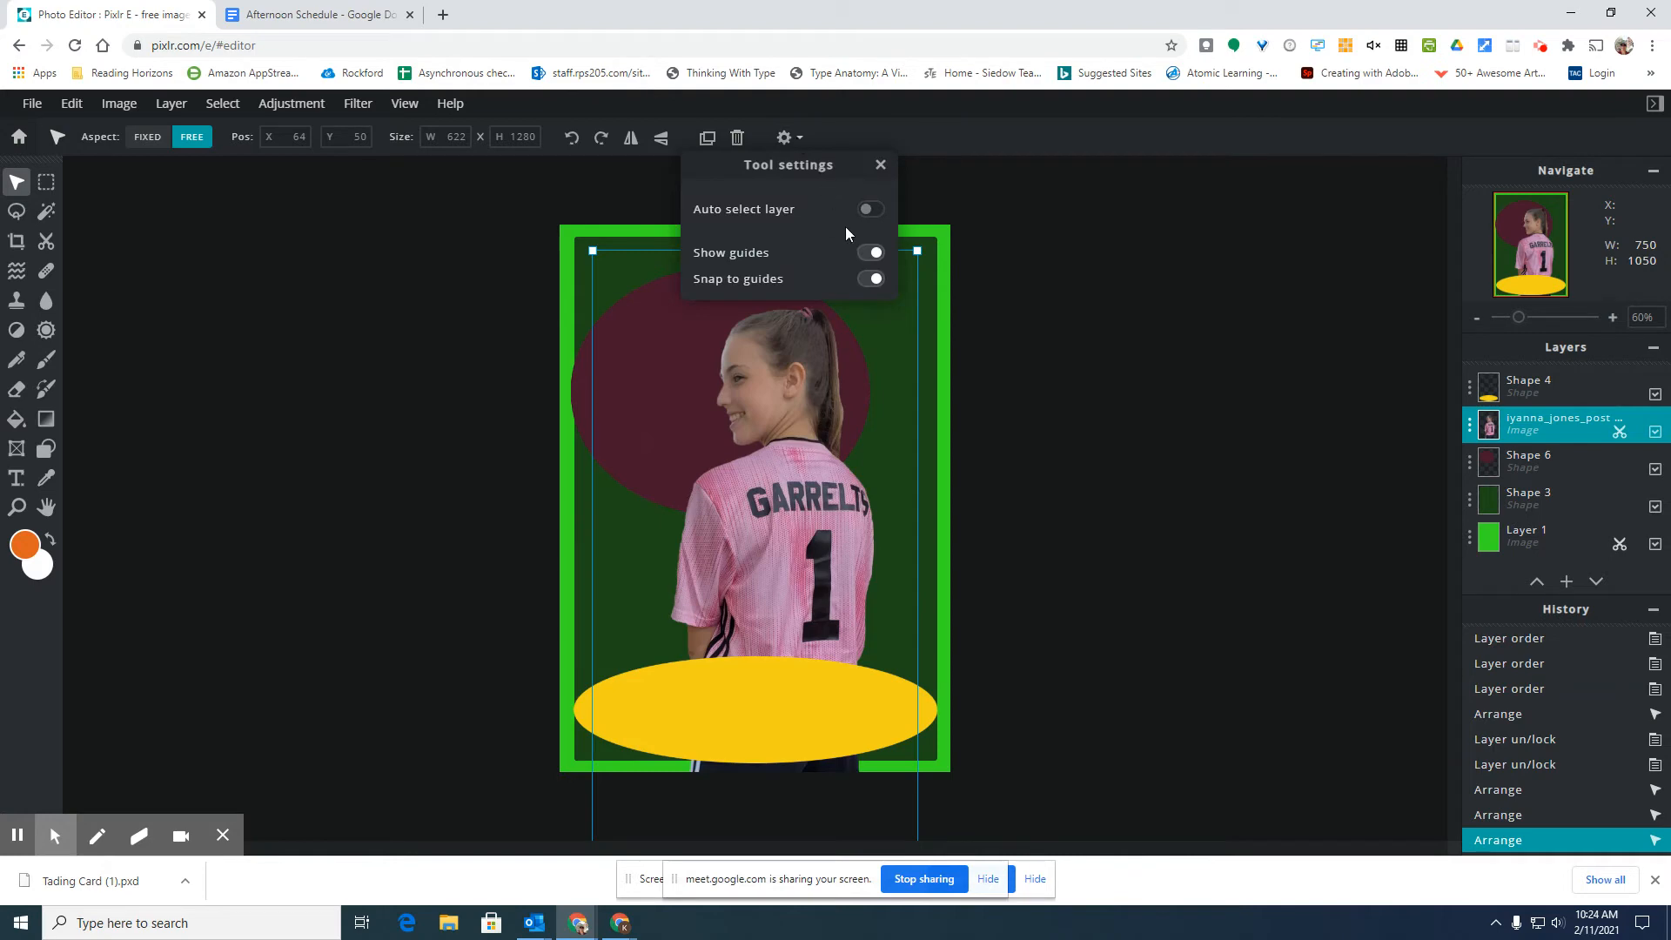
{"action": "left_click", "coordinate": [876, 215]}
{"action": "left_click", "coordinate": [870, 211]}
{"action": "left_click", "coordinate": [873, 210]}
{"action": "left_click", "coordinate": [881, 166]}
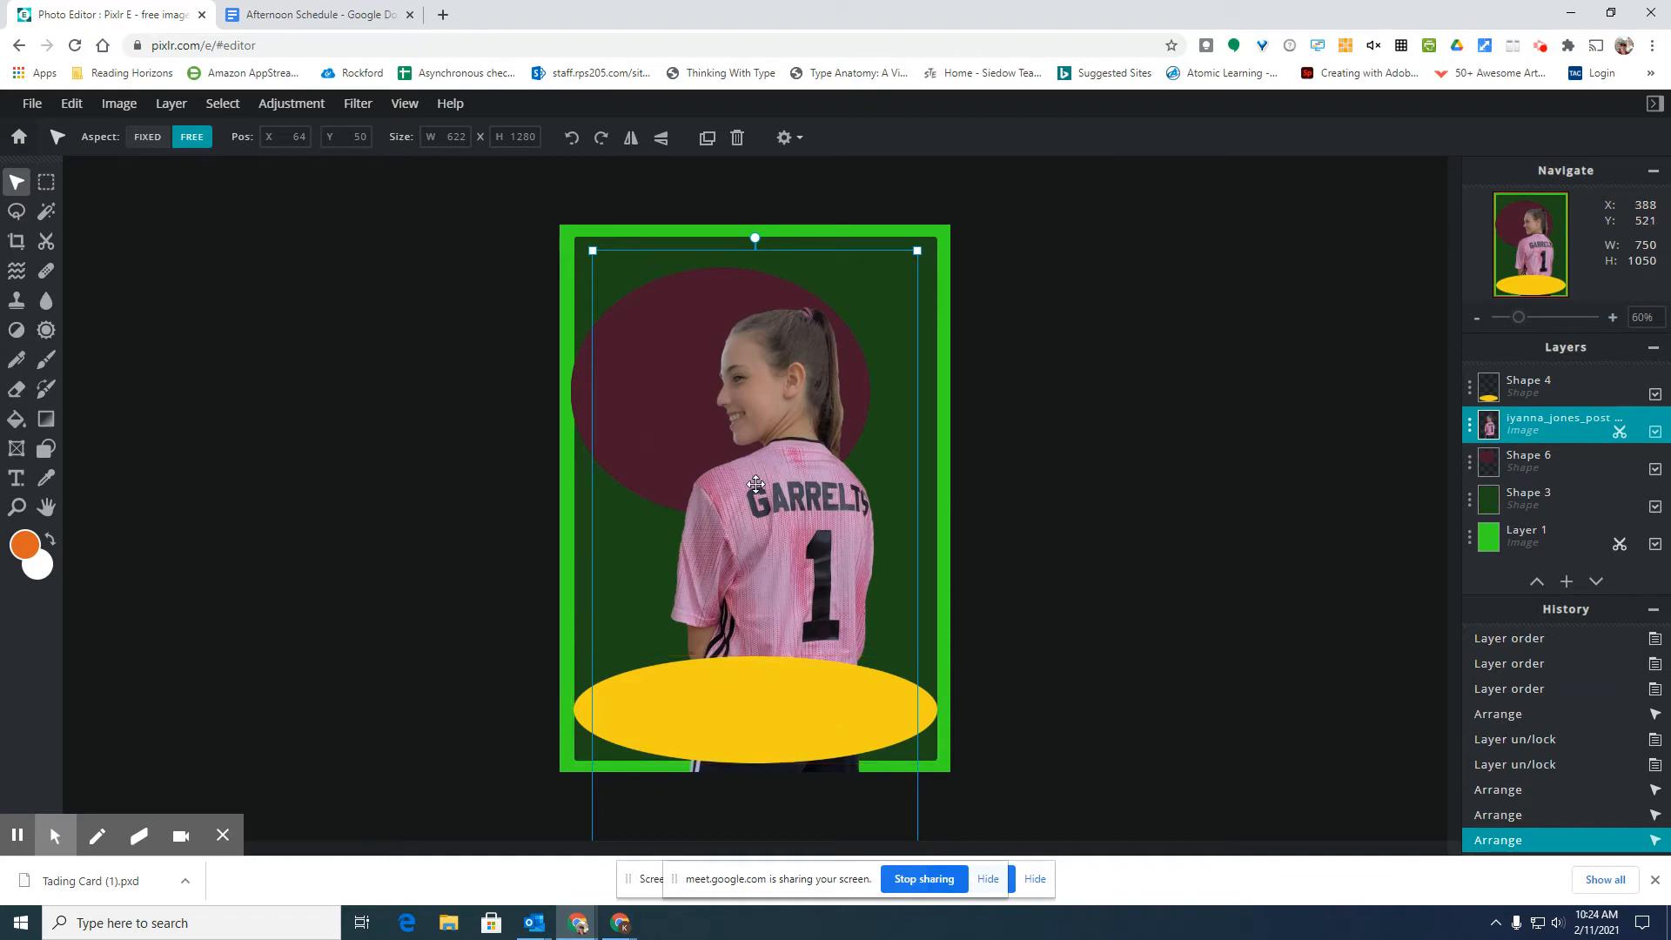
- Extract the player photo's cutout mask as a separate layer
{"action": "scroll", "coordinate": [746, 471], "scroll_direction": "up", "scroll_amount": 2}
{"action": "scroll", "coordinate": [745, 471], "scroll_direction": "up", "scroll_amount": 2}
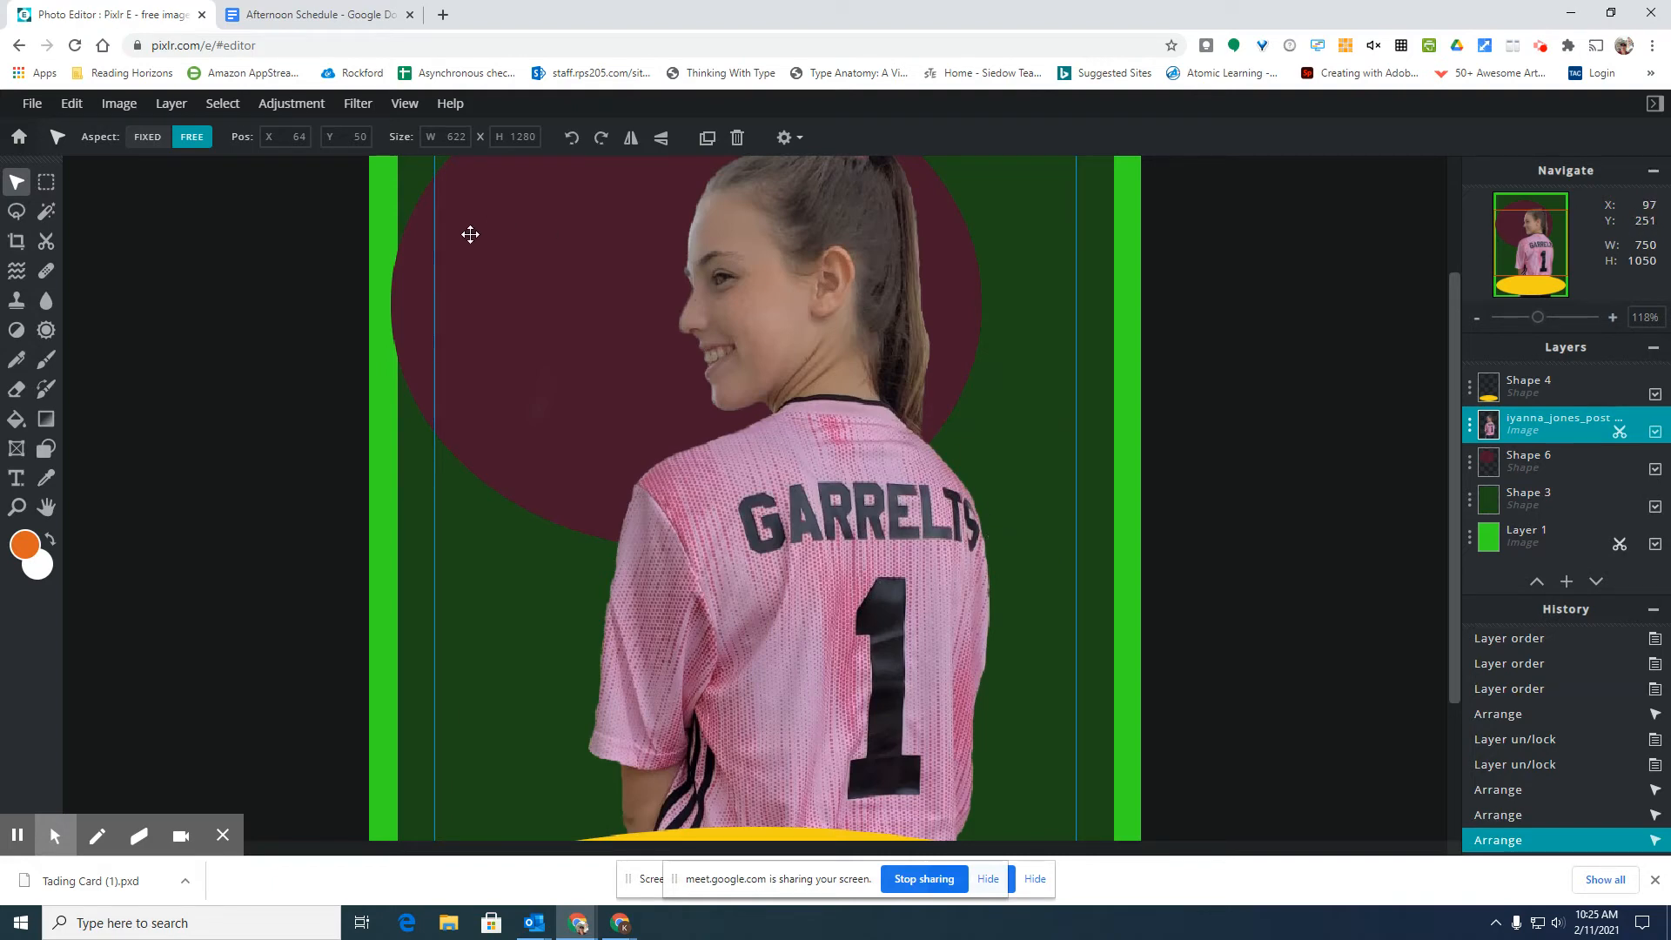
{"action": "left_click", "coordinate": [46, 242]}
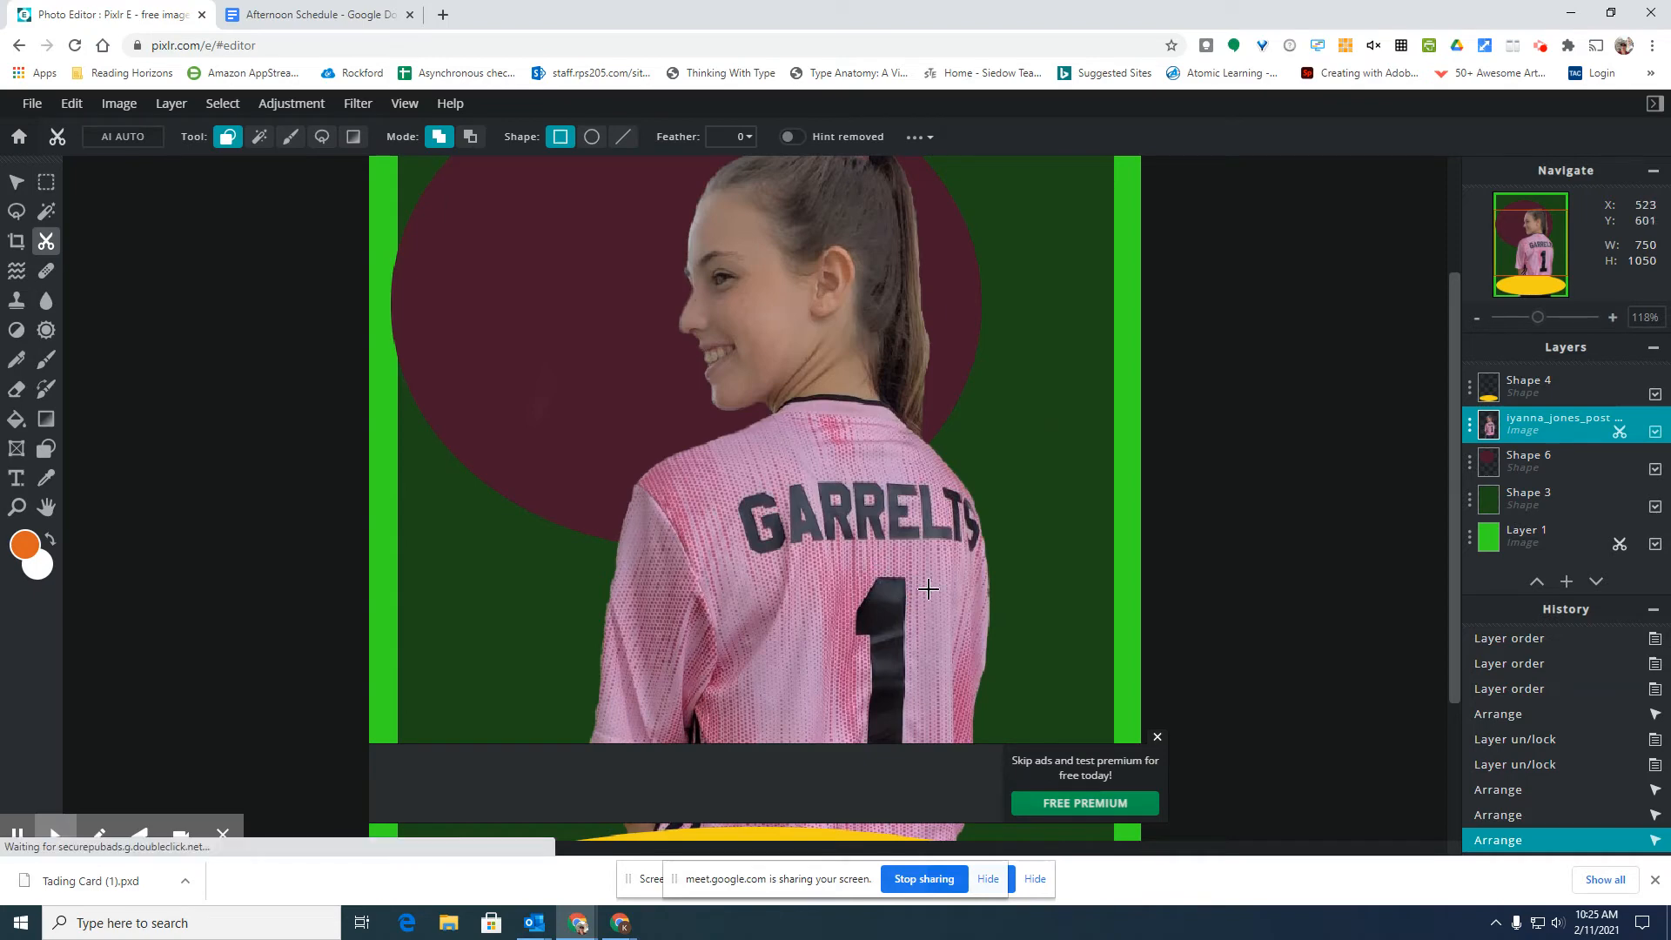
{"action": "left_click", "coordinate": [1158, 737]}
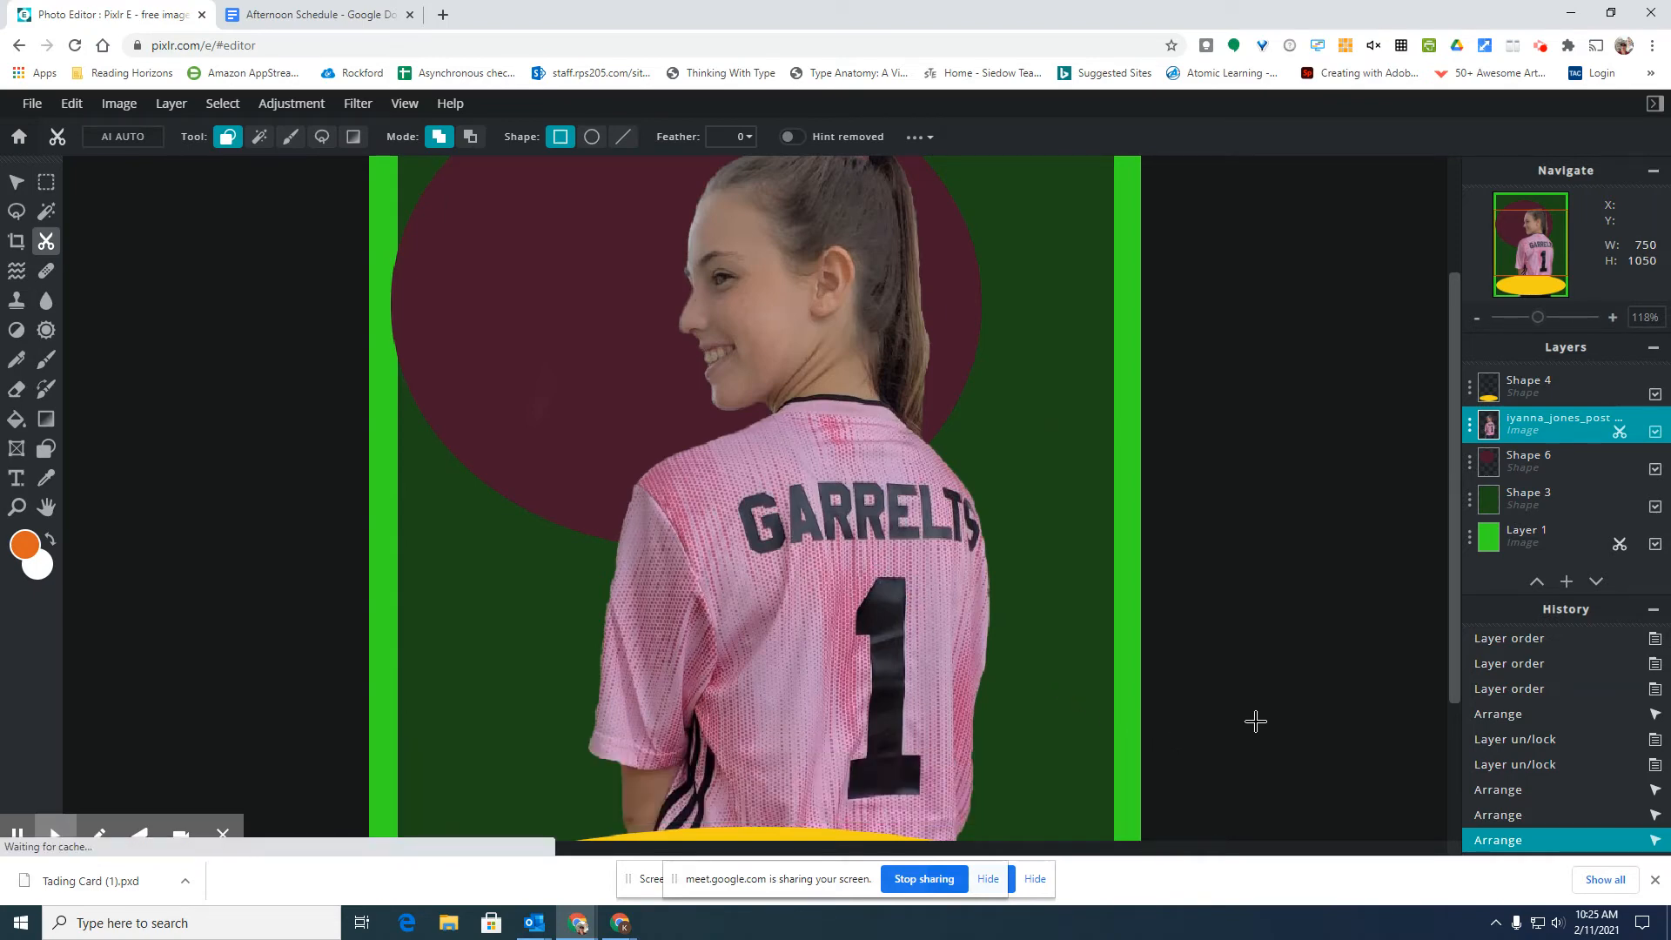
{"action": "left_click", "coordinate": [929, 141]}
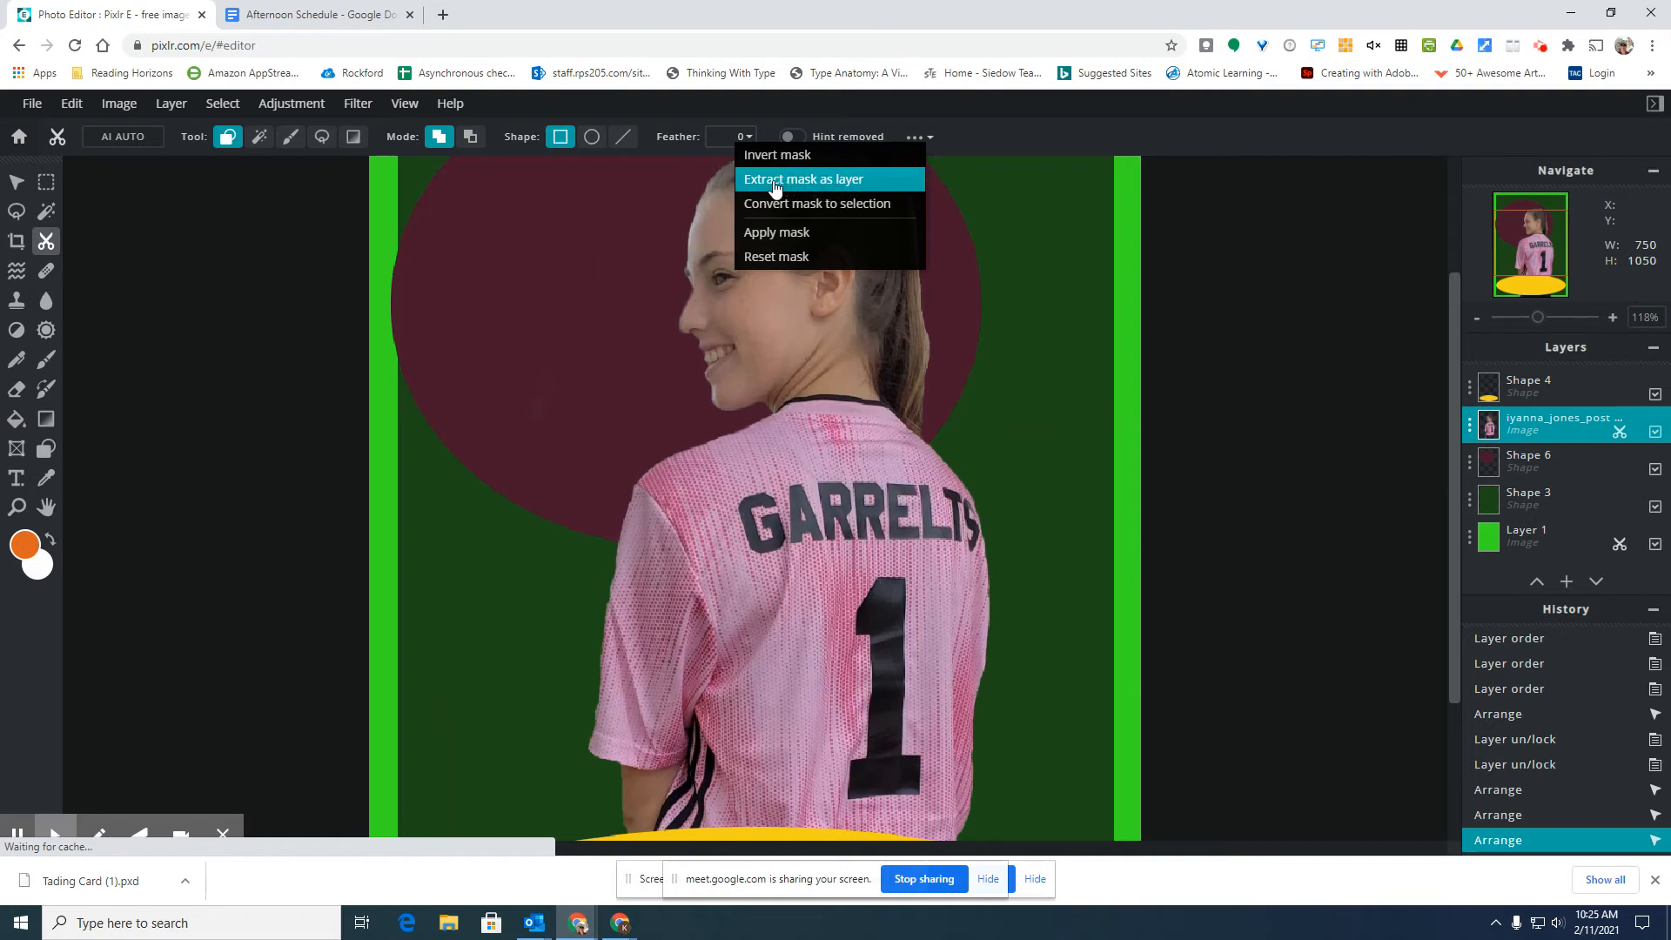
{"action": "left_click", "coordinate": [869, 180]}
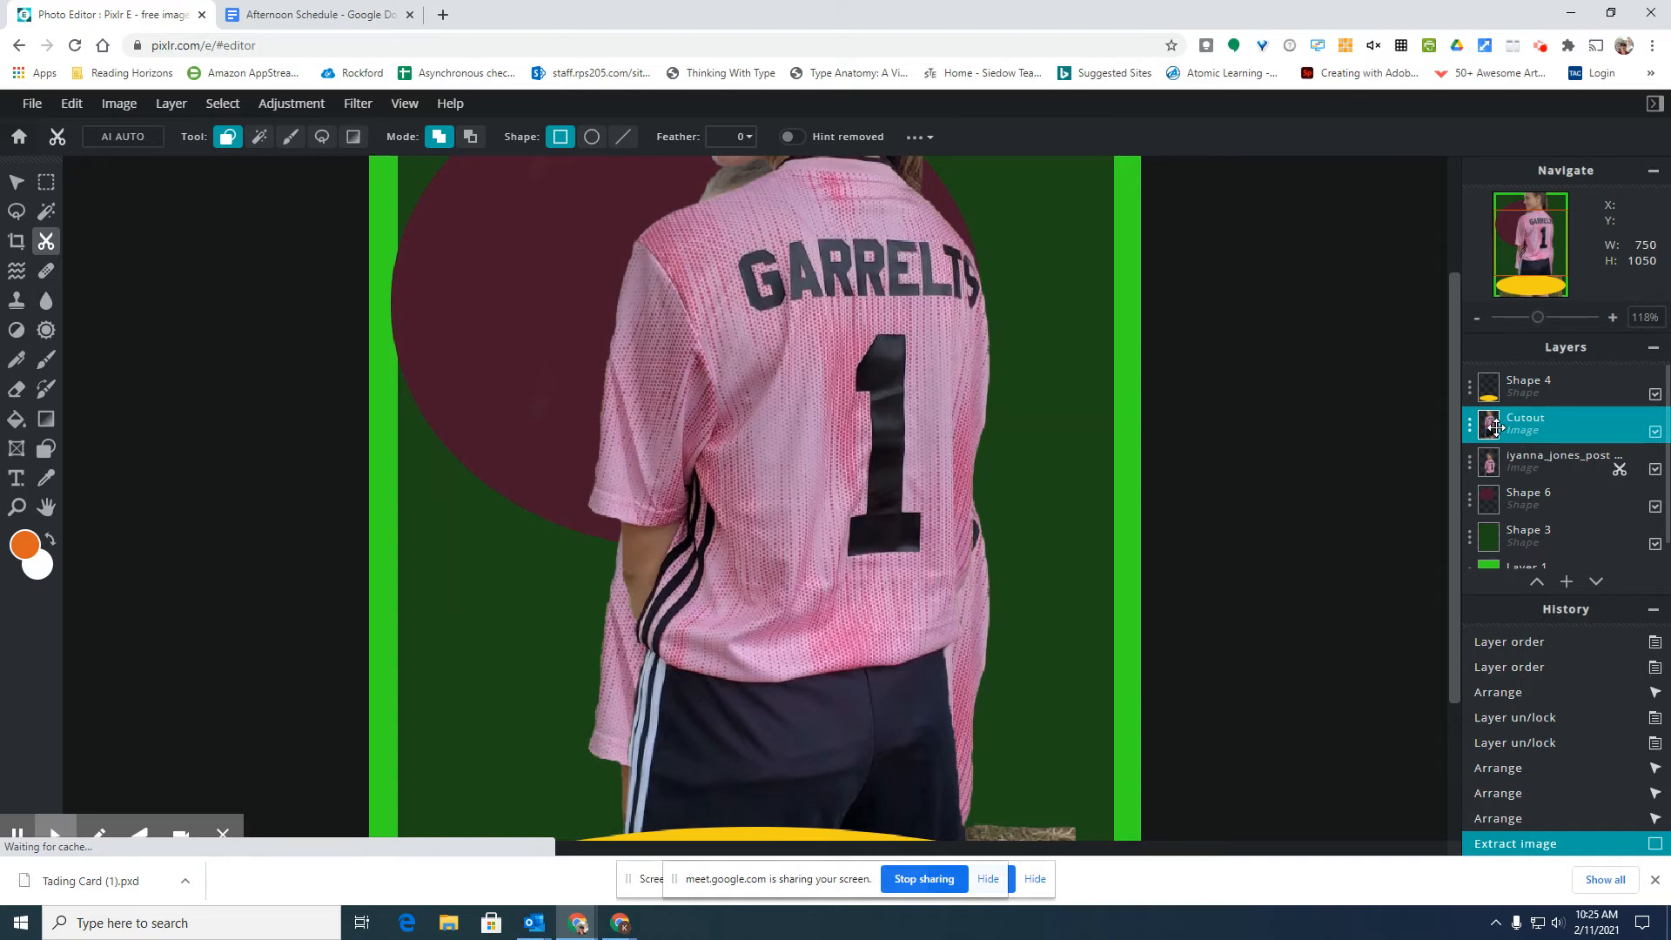
- Hide the original player photo's layer and move the cutout down to about X 45, Y 139 on the card
{"action": "left_click", "coordinate": [1655, 470]}
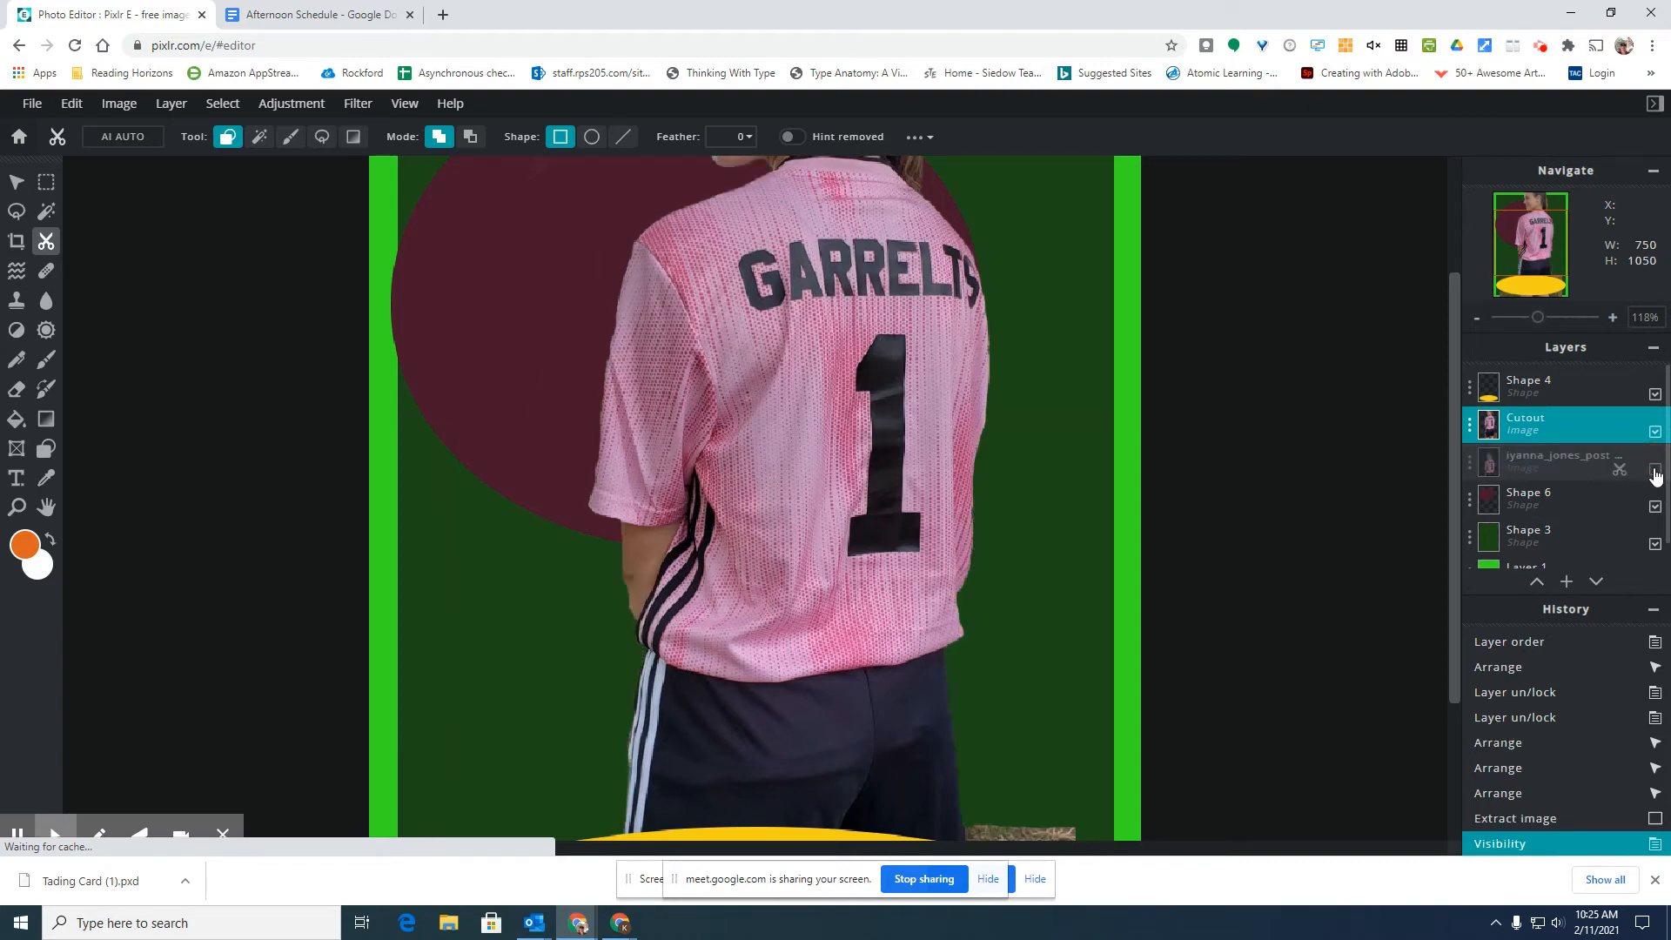
{"action": "scroll", "coordinate": [870, 470], "scroll_direction": "down", "scroll_amount": 2}
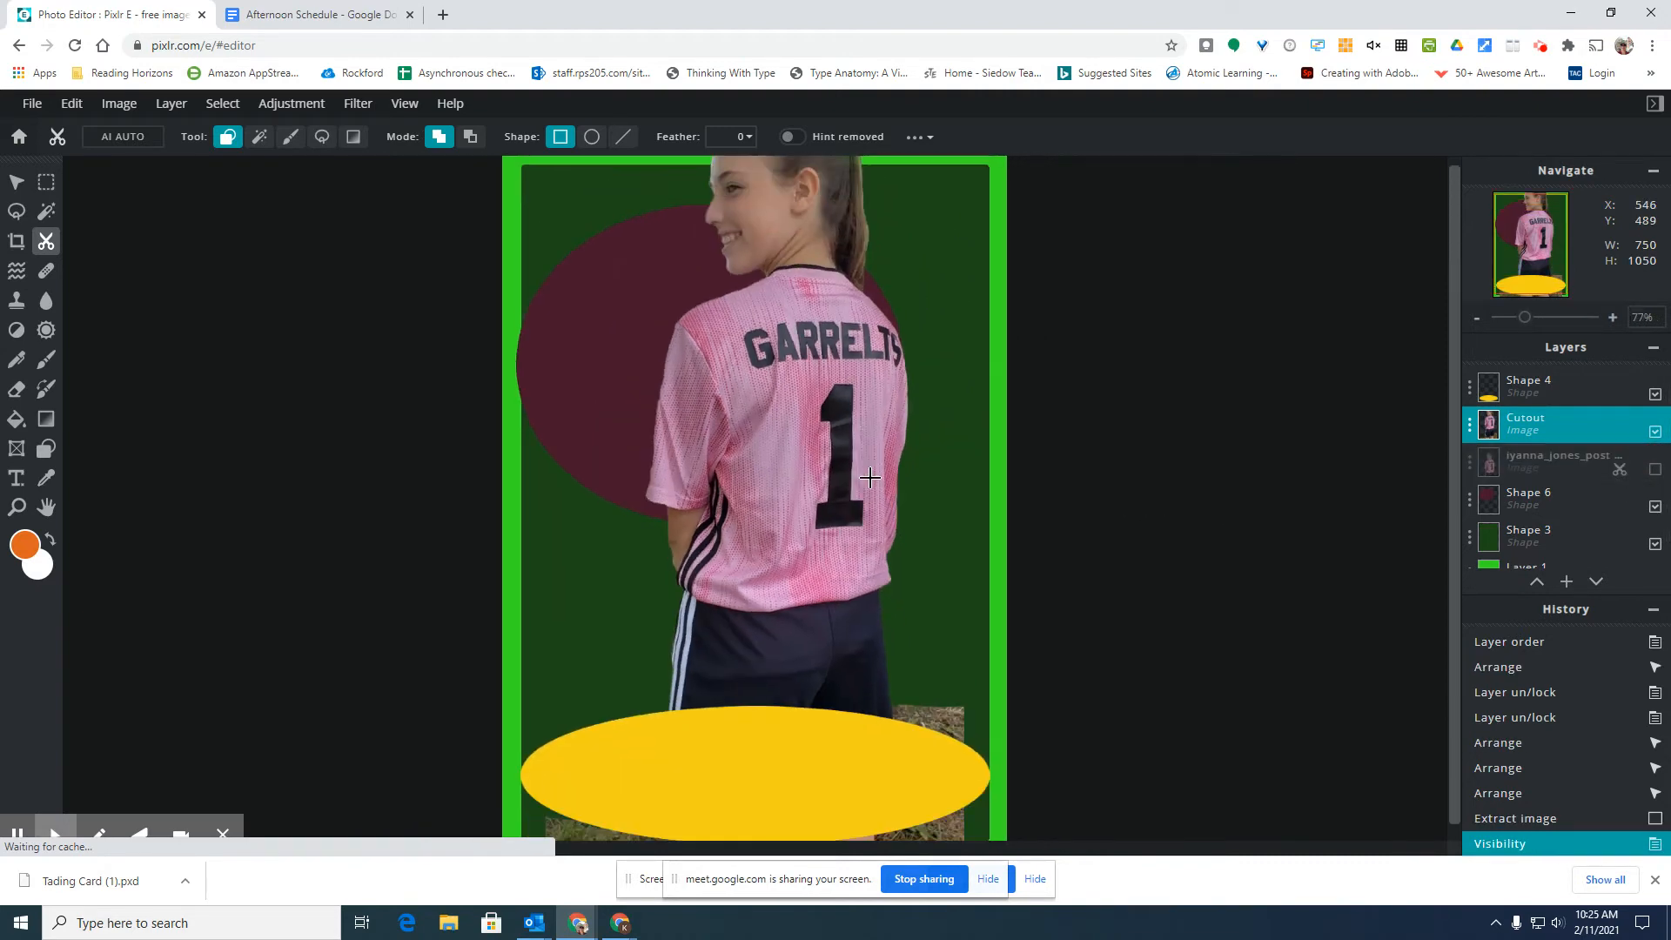
{"action": "left_click", "coordinate": [16, 182]}
{"action": "left_click_drag", "start_coordinate": [802, 437], "coordinate": [789, 553]}
{"action": "left_click", "coordinate": [970, 548]}
{"action": "scroll", "coordinate": [801, 615], "scroll_direction": "down", "scroll_amount": 1}
{"action": "scroll", "coordinate": [801, 616], "scroll_direction": "down", "scroll_amount": 1}
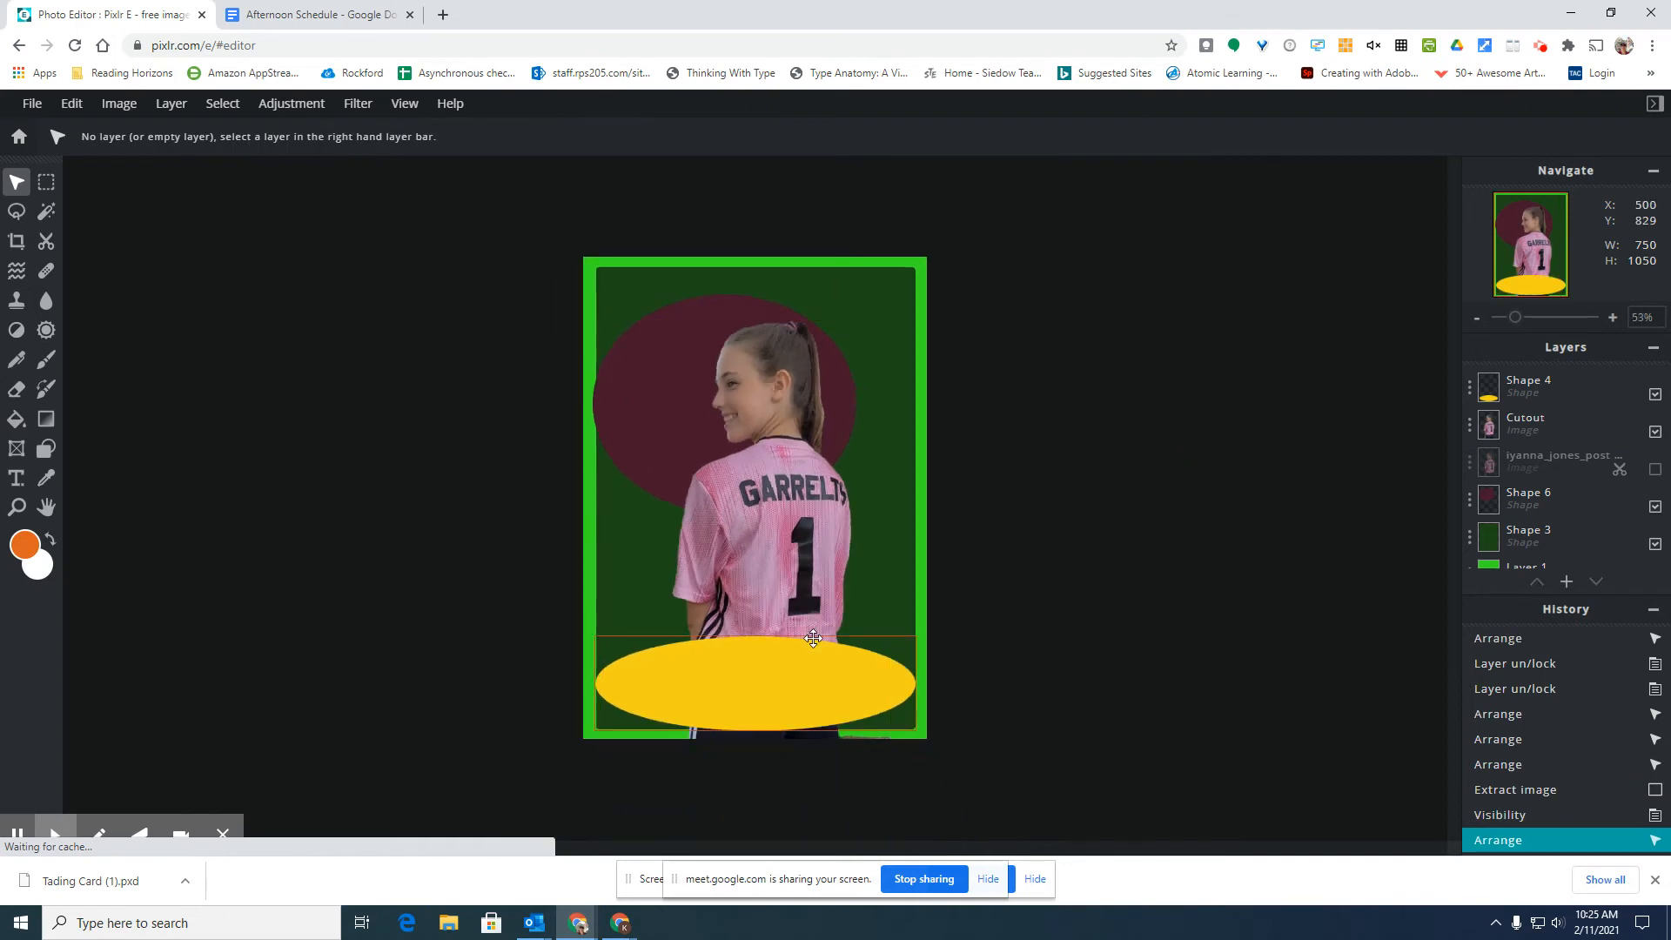
{"action": "scroll", "coordinate": [802, 615], "scroll_direction": "up", "scroll_amount": 1}
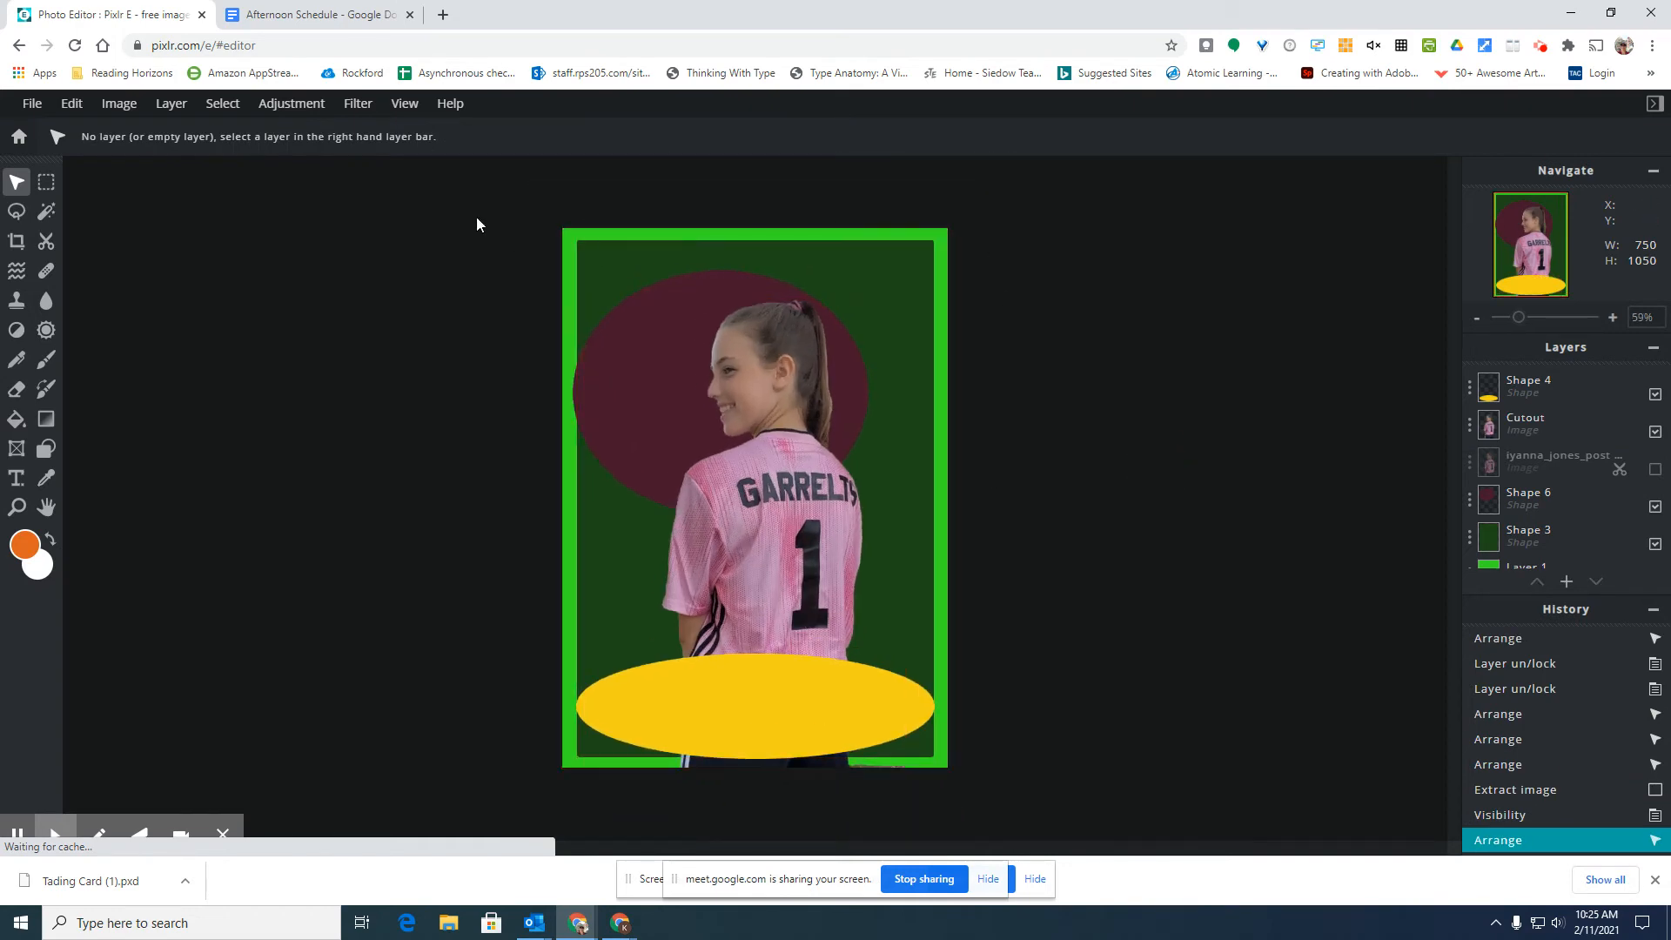
- Try a drop shadow on the Cutout layer with 41% opacity and the golden colour #DFB323
{"action": "left_click", "coordinate": [294, 106]}
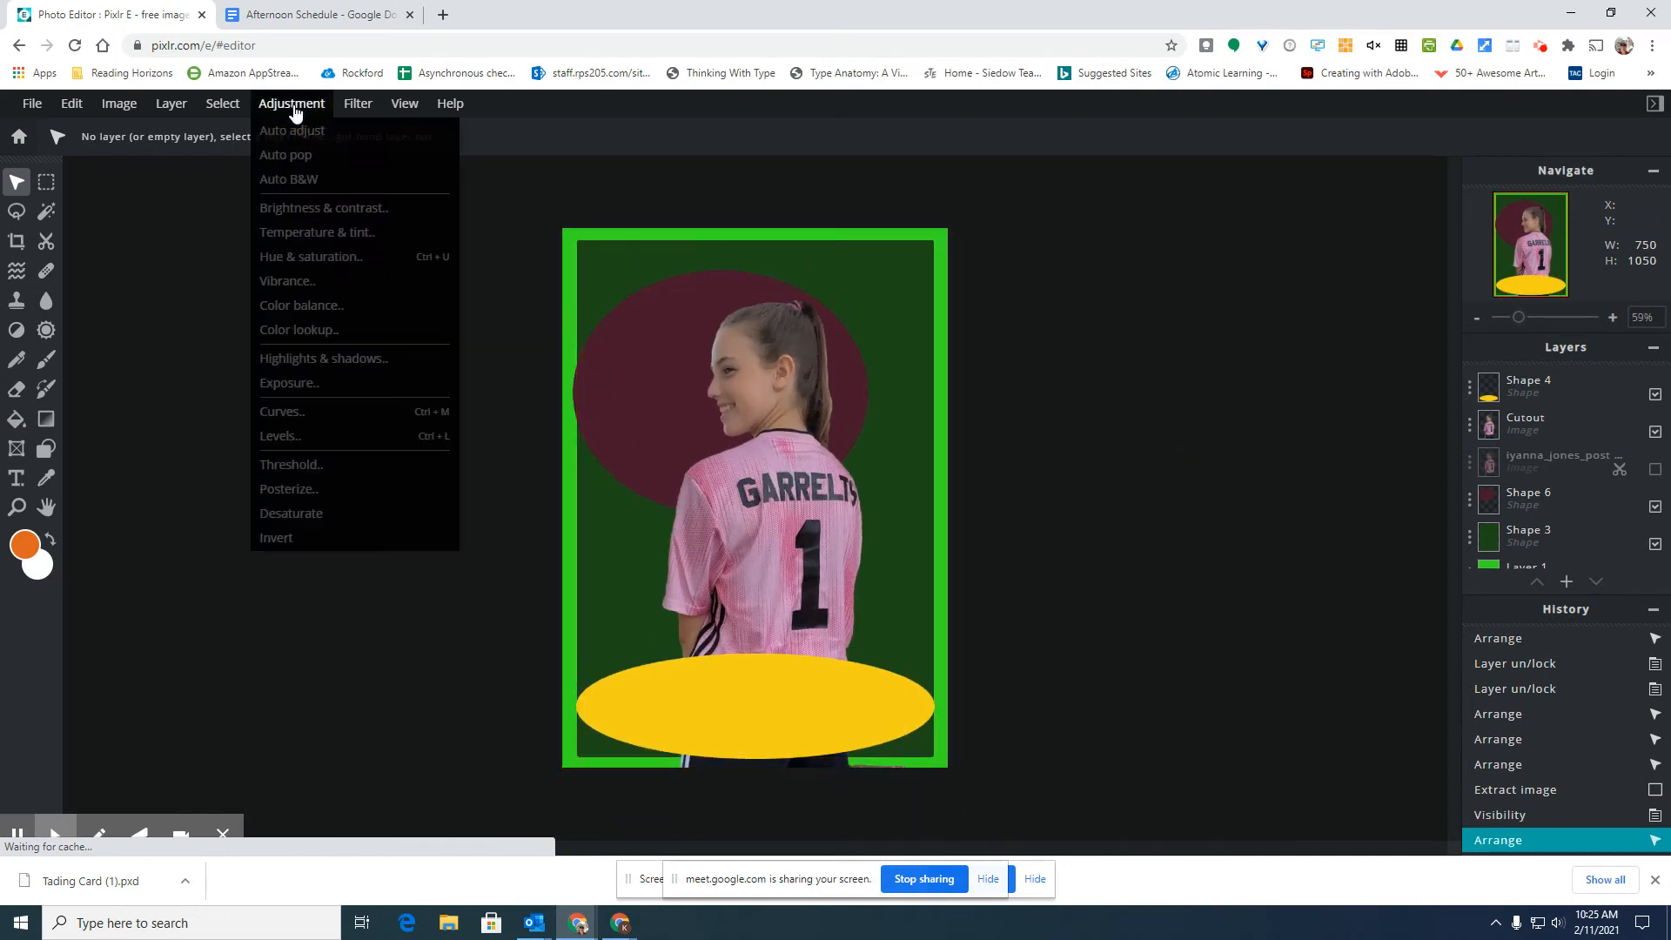
{"action": "left_click", "coordinate": [1606, 421]}
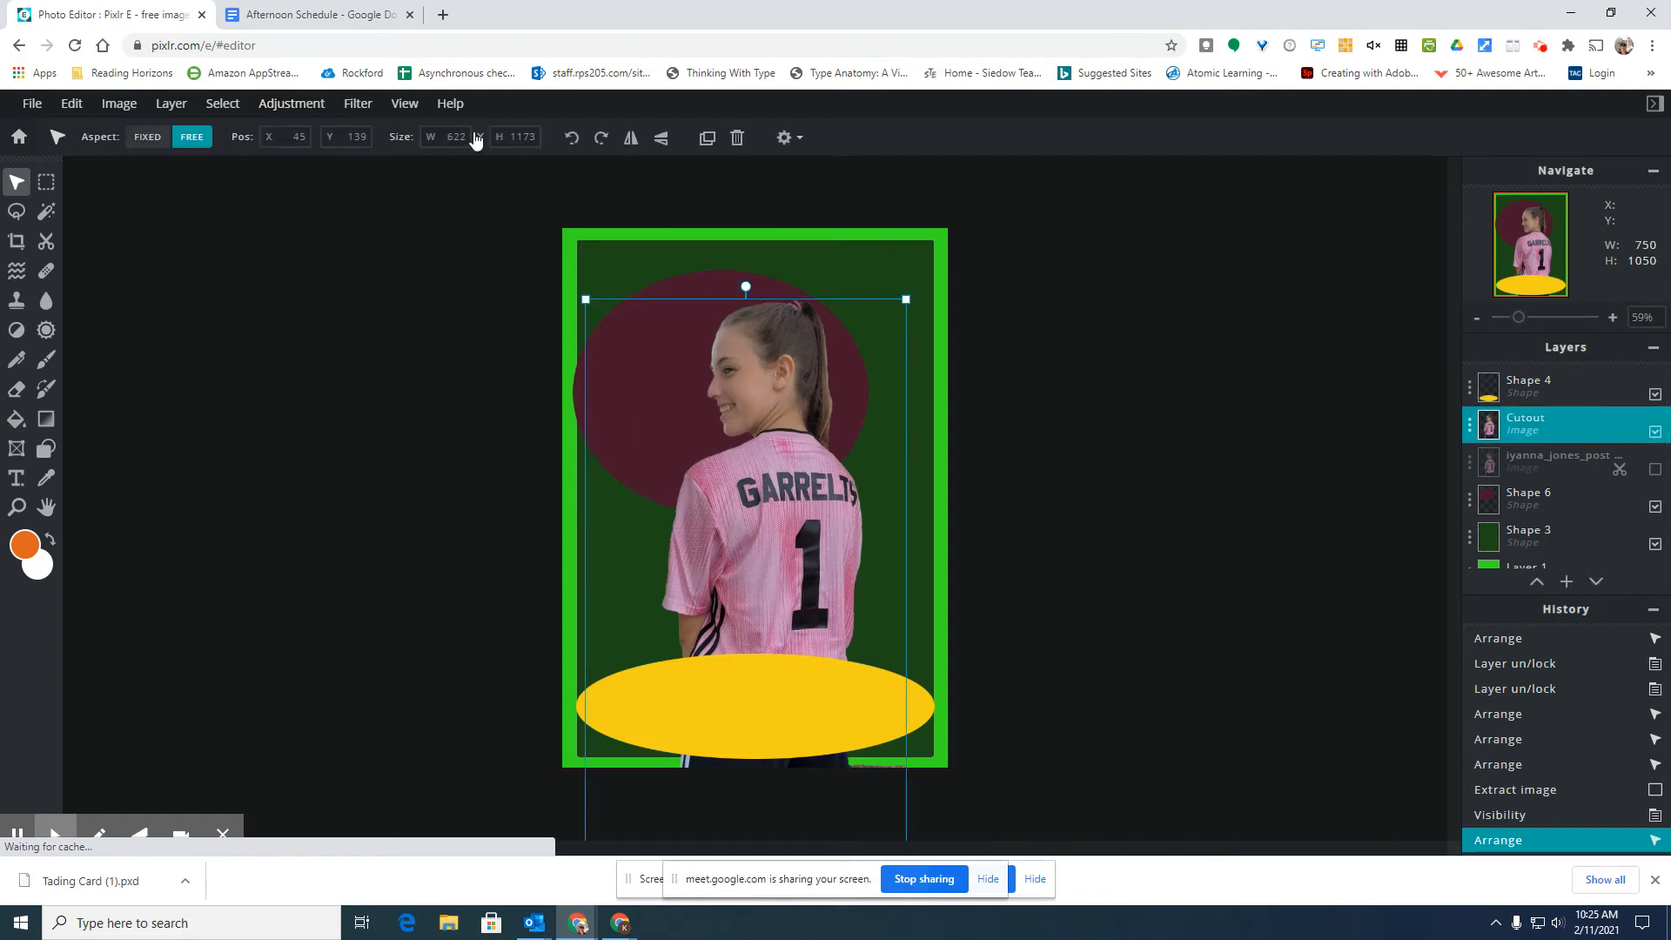
{"action": "left_click", "coordinate": [319, 110]}
{"action": "mouse_move", "coordinate": [358, 105]}
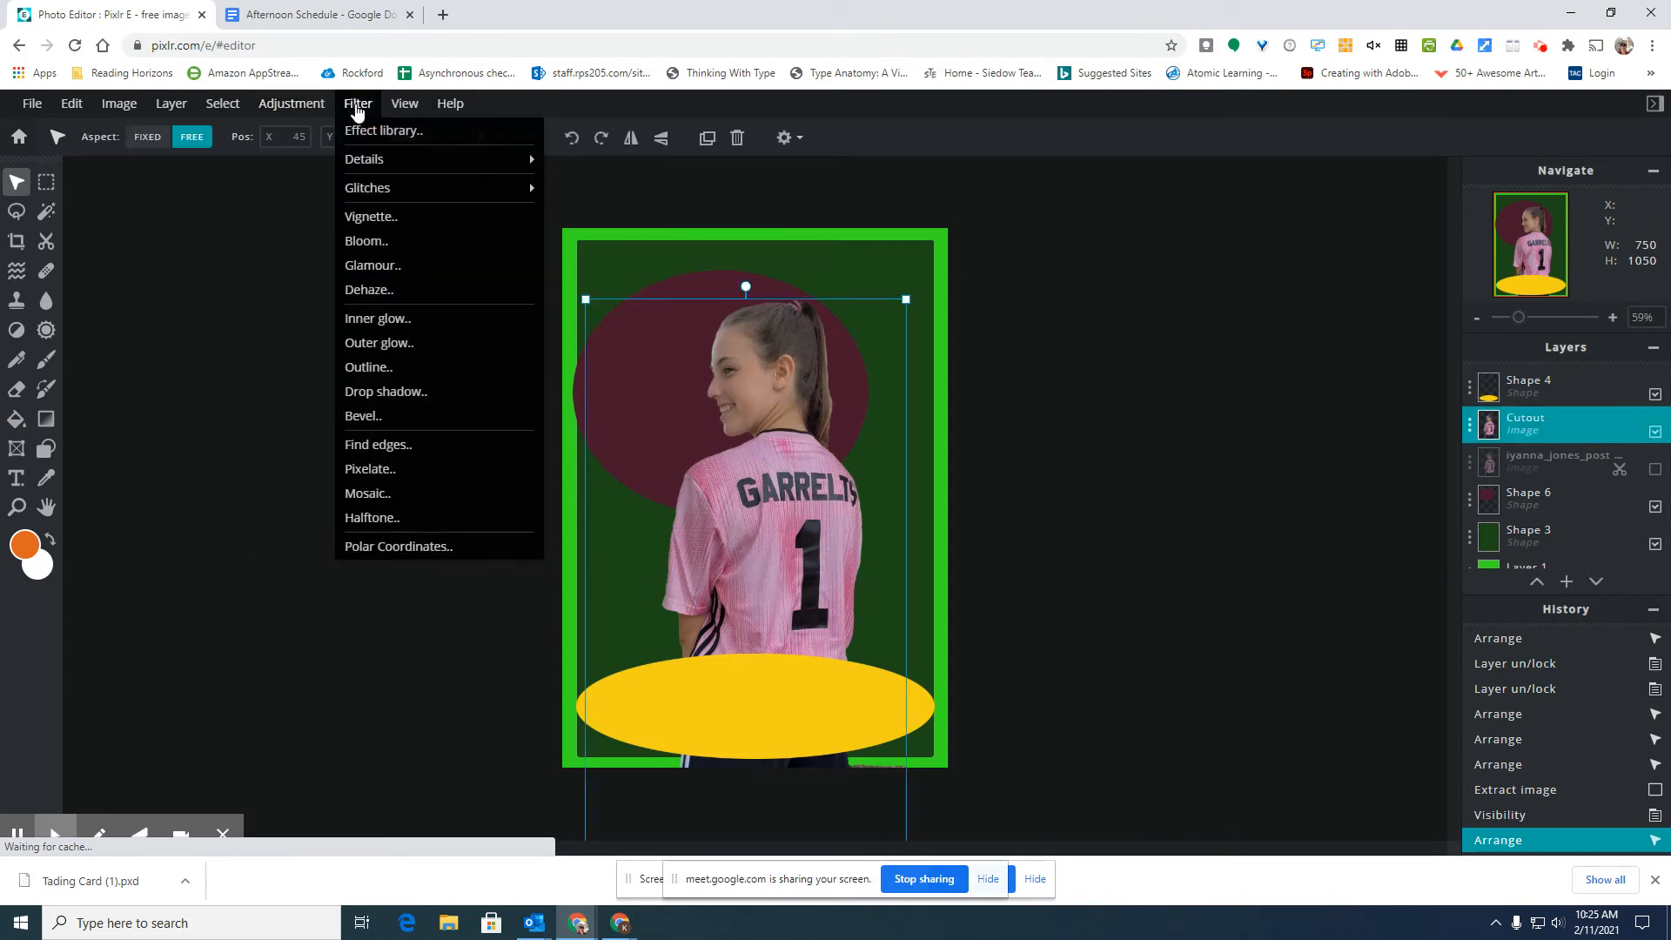
{"action": "left_click", "coordinate": [427, 399]}
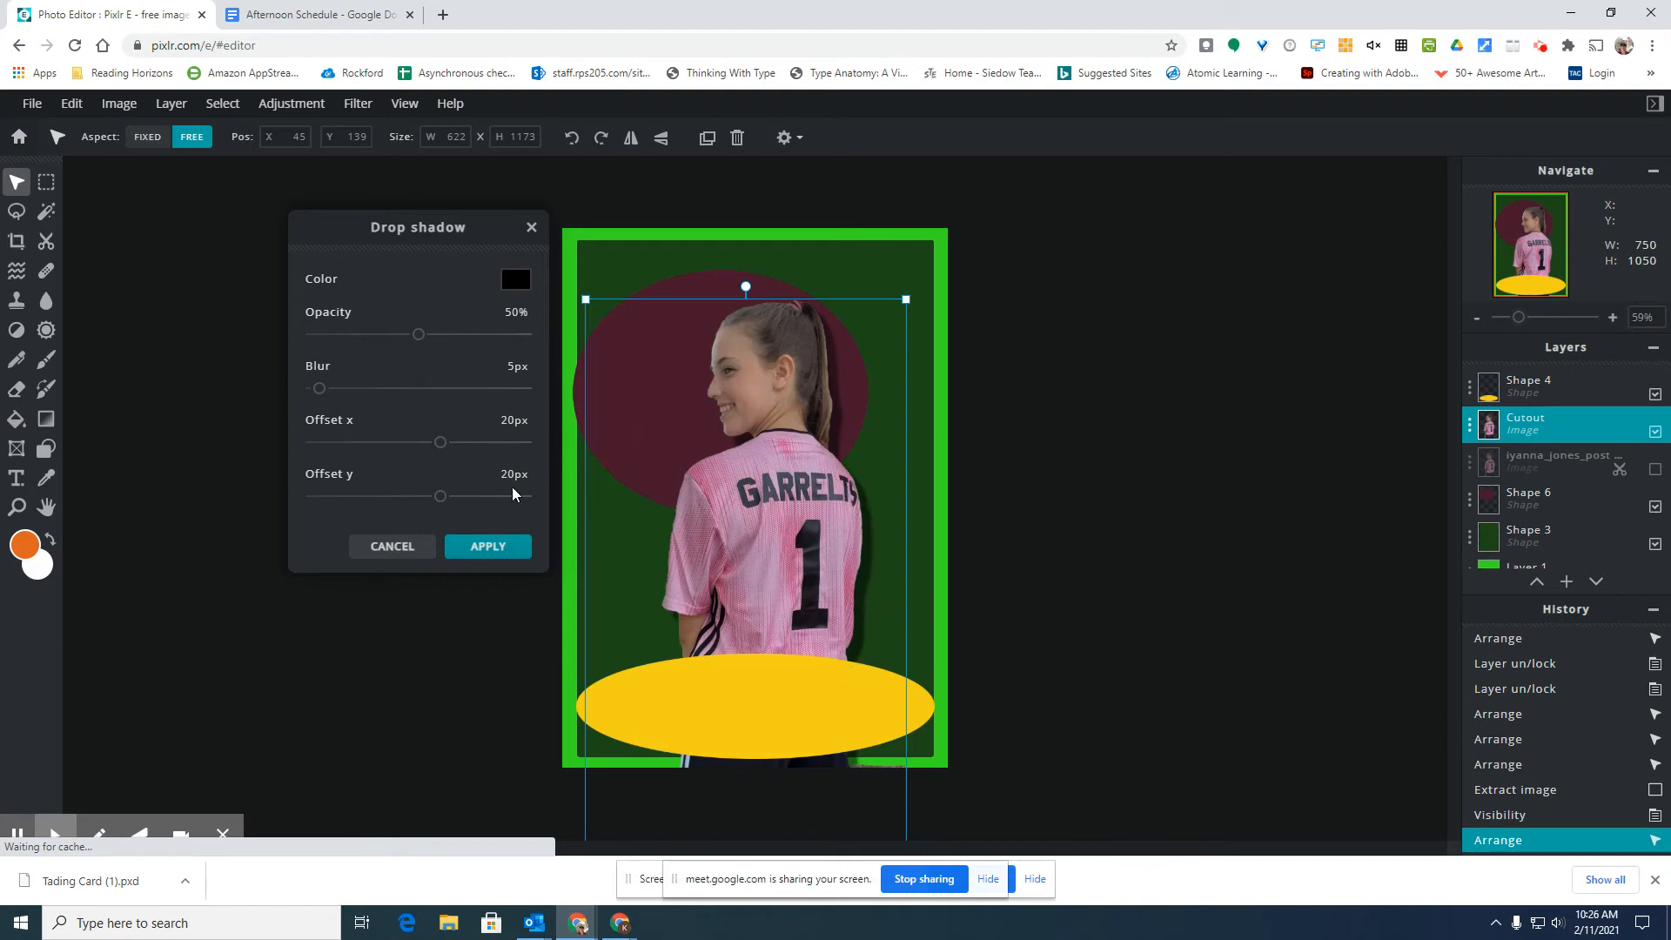
{"action": "mouse_move", "coordinate": [419, 335]}
{"action": "left_mouse_down"}
{"action": "mouse_move", "coordinate": [475, 339]}
{"action": "mouse_move", "coordinate": [348, 351]}
{"action": "mouse_move", "coordinate": [521, 350]}
{"action": "mouse_move", "coordinate": [403, 349]}
{"action": "left_mouse_up"}
{"action": "left_click", "coordinate": [514, 279]}
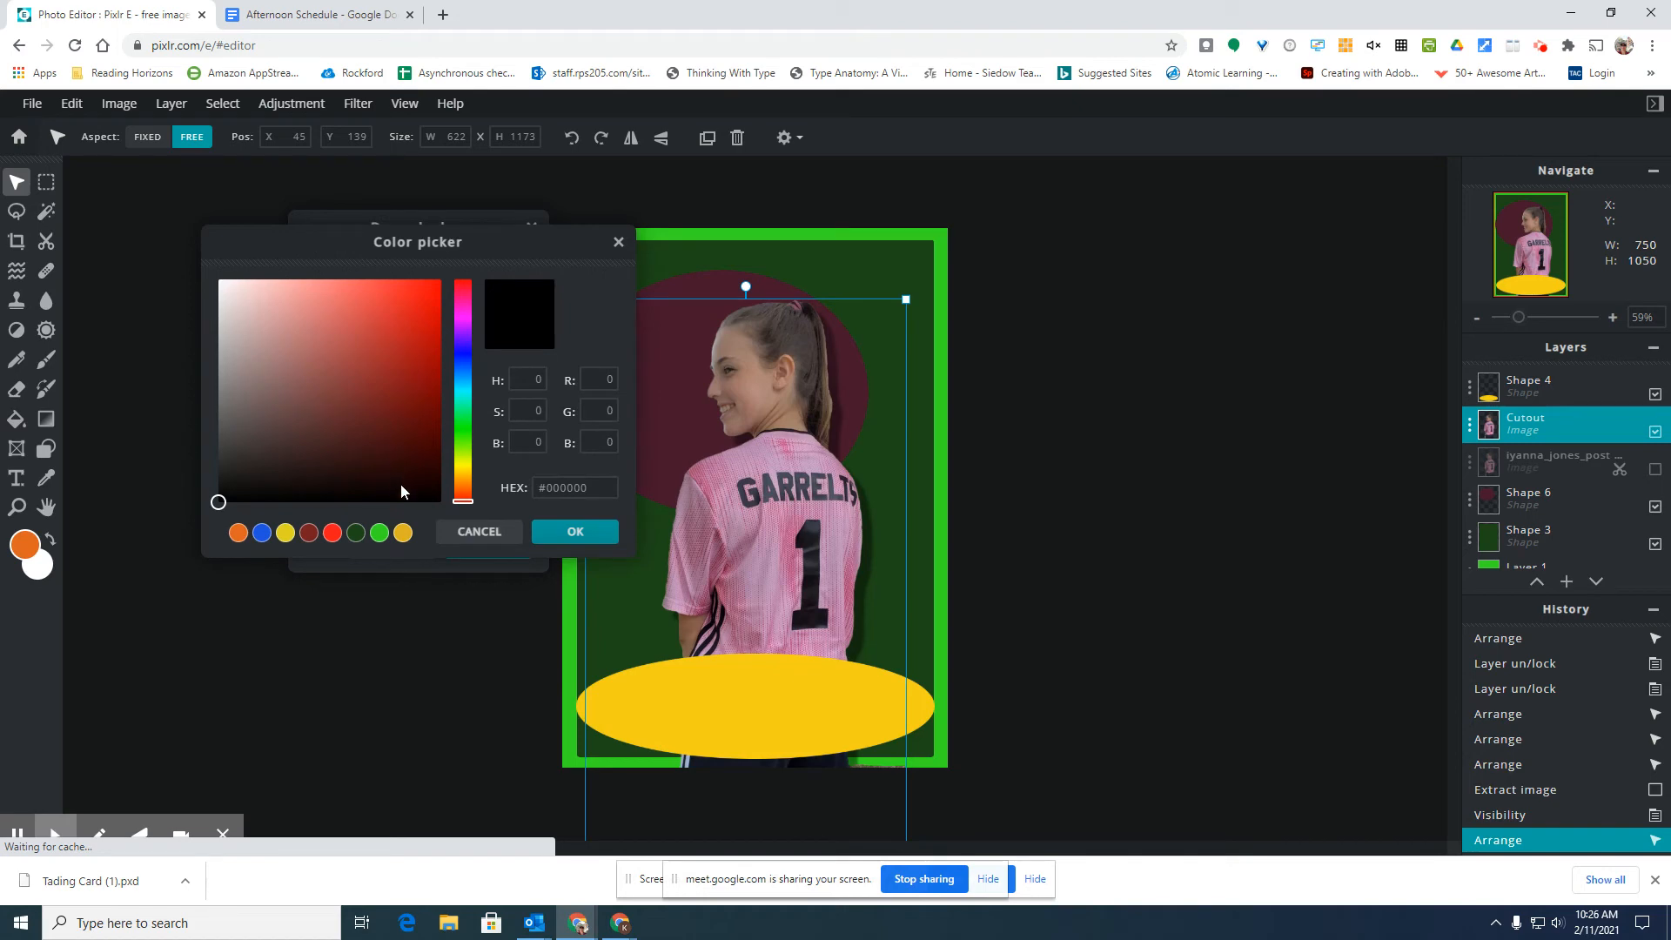
{"action": "left_click", "coordinate": [402, 532]}
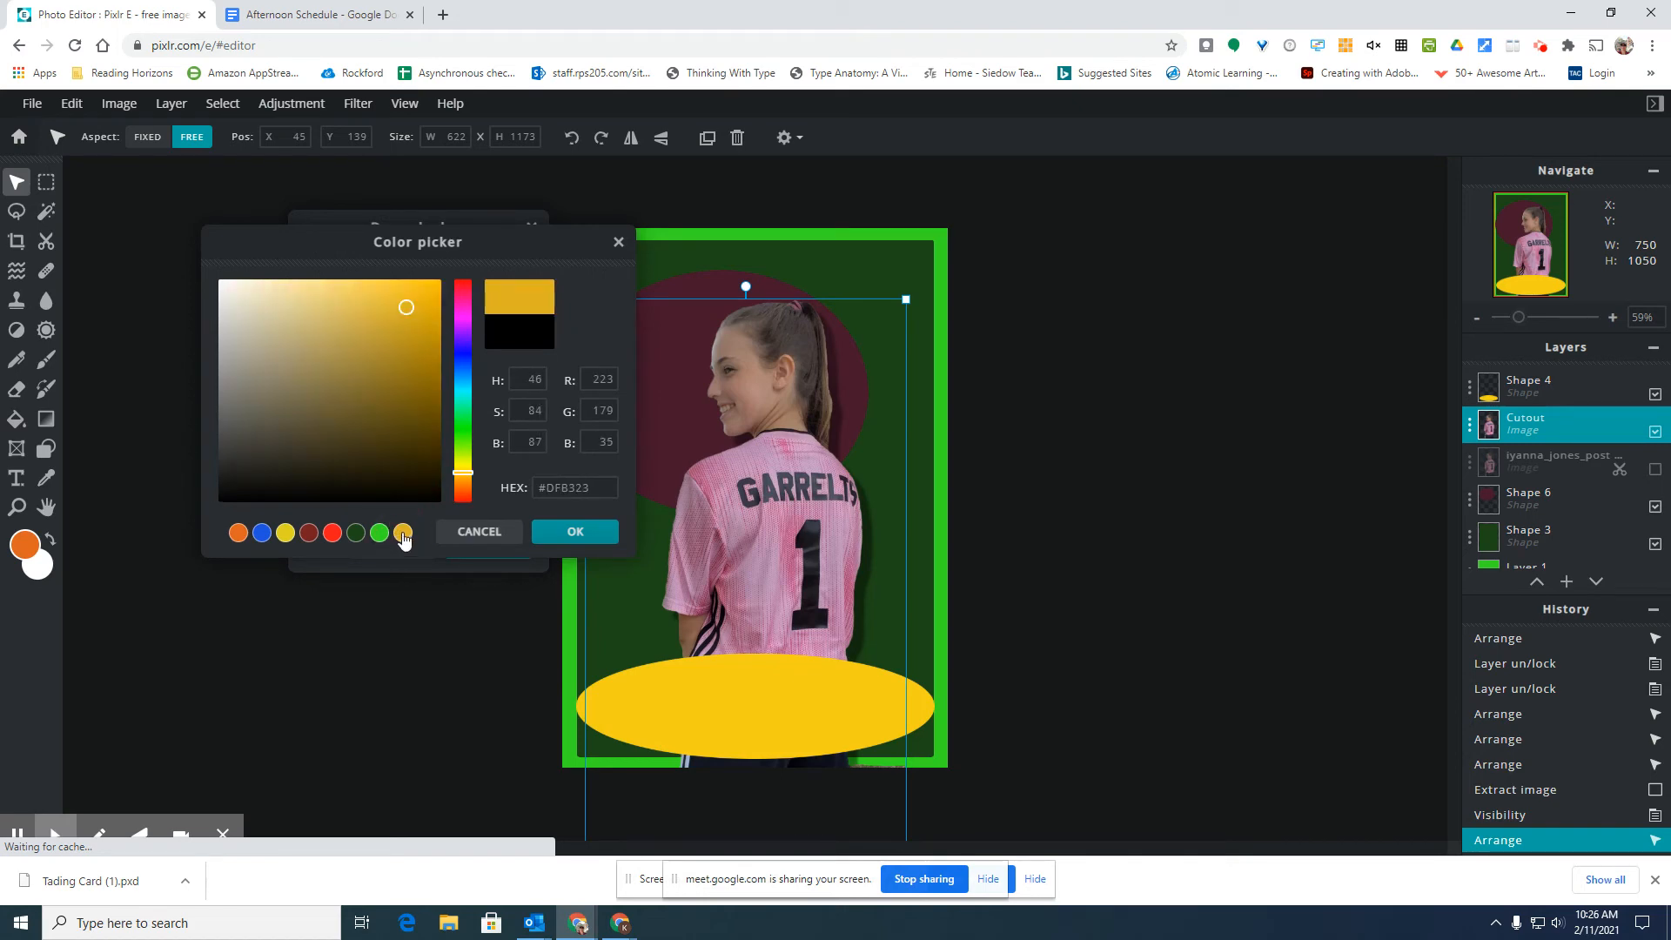
{"action": "left_click", "coordinate": [575, 532]}
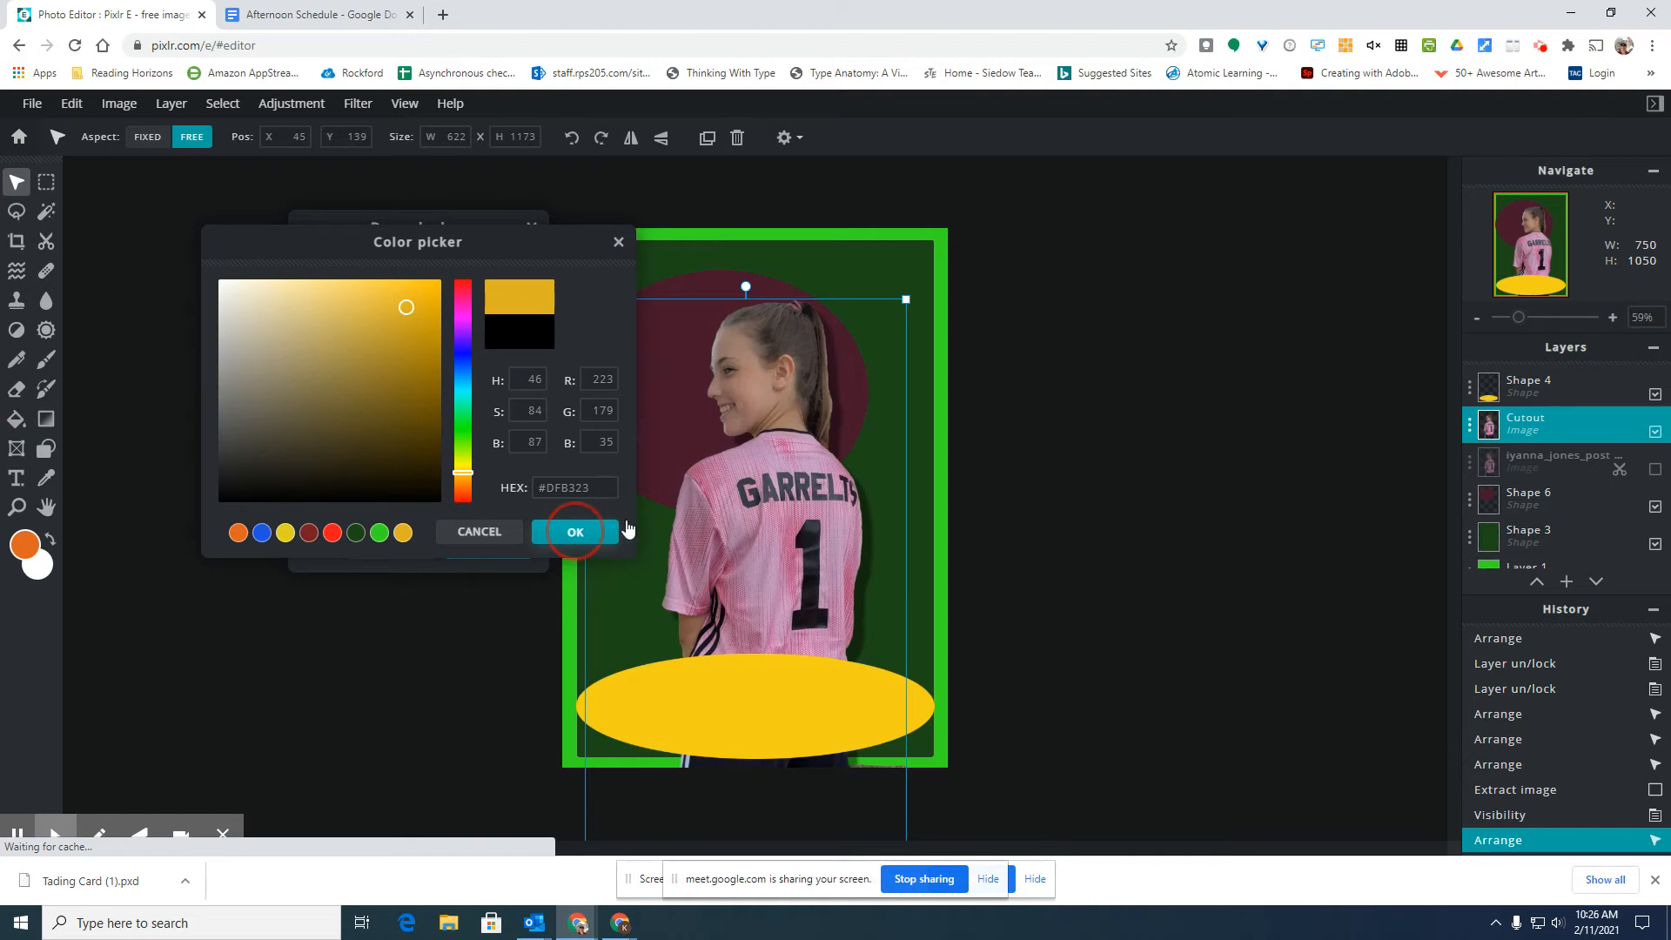
{"action": "left_click", "coordinate": [536, 531]}
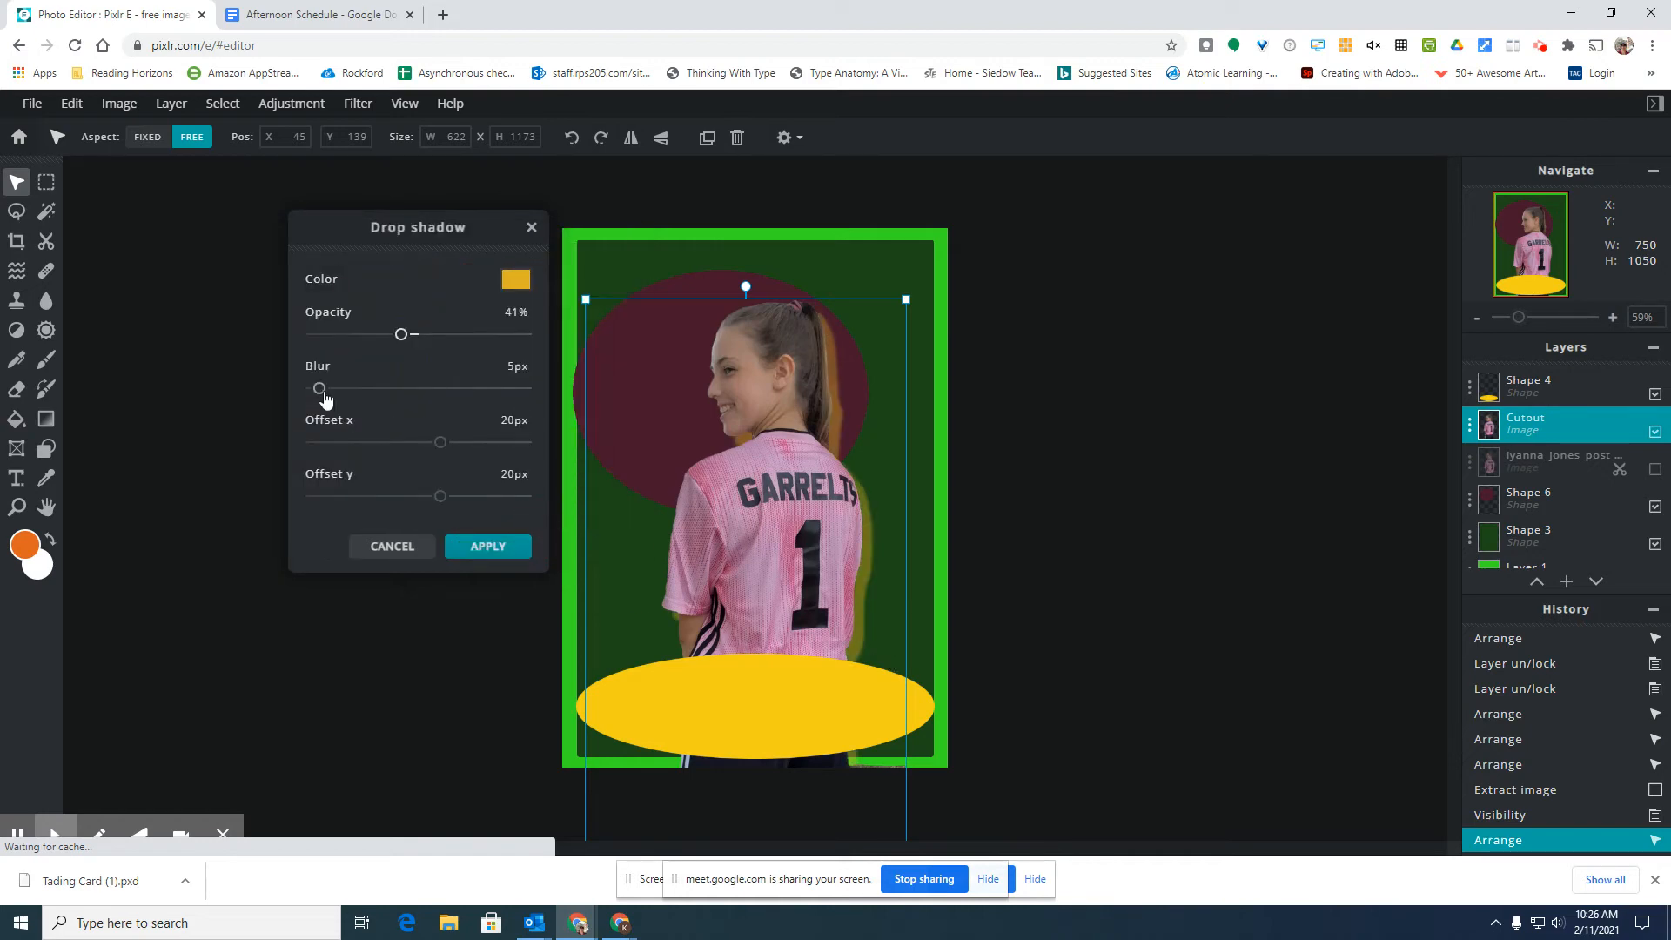
- Set the drop shadow's offset x to 40 px, offset y to 37 px and blur to 15 px
{"action": "left_click_drag", "start_coordinate": [319, 388], "coordinate": [357, 391]}
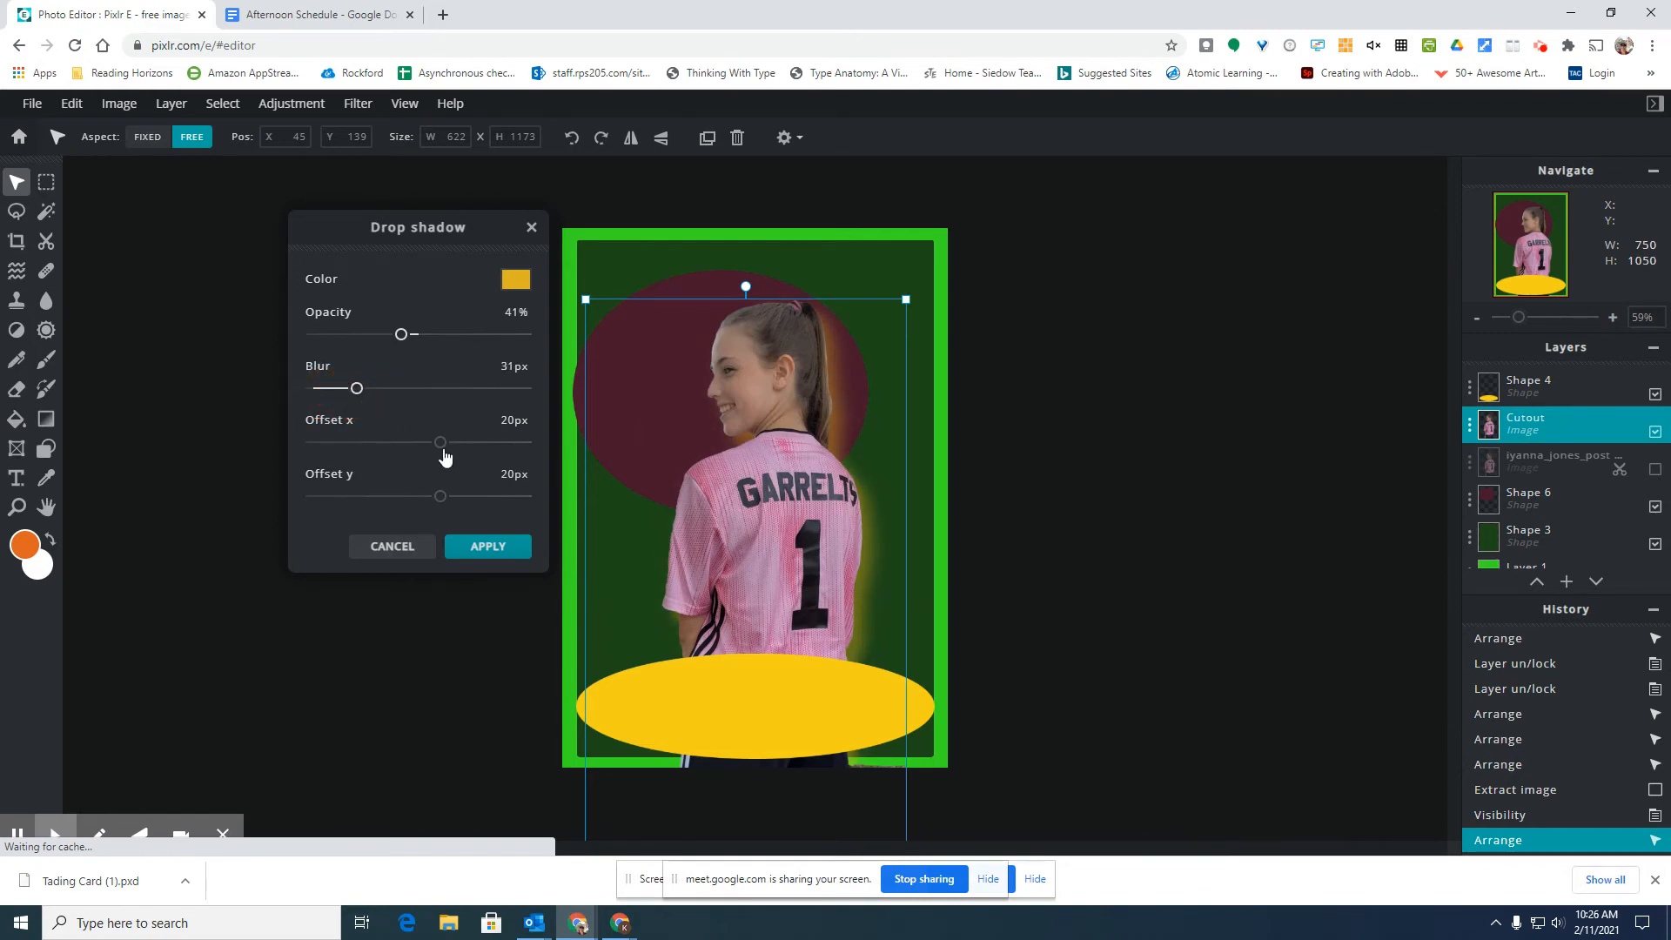
{"action": "left_click_drag", "start_coordinate": [440, 442], "coordinate": [459, 496]}
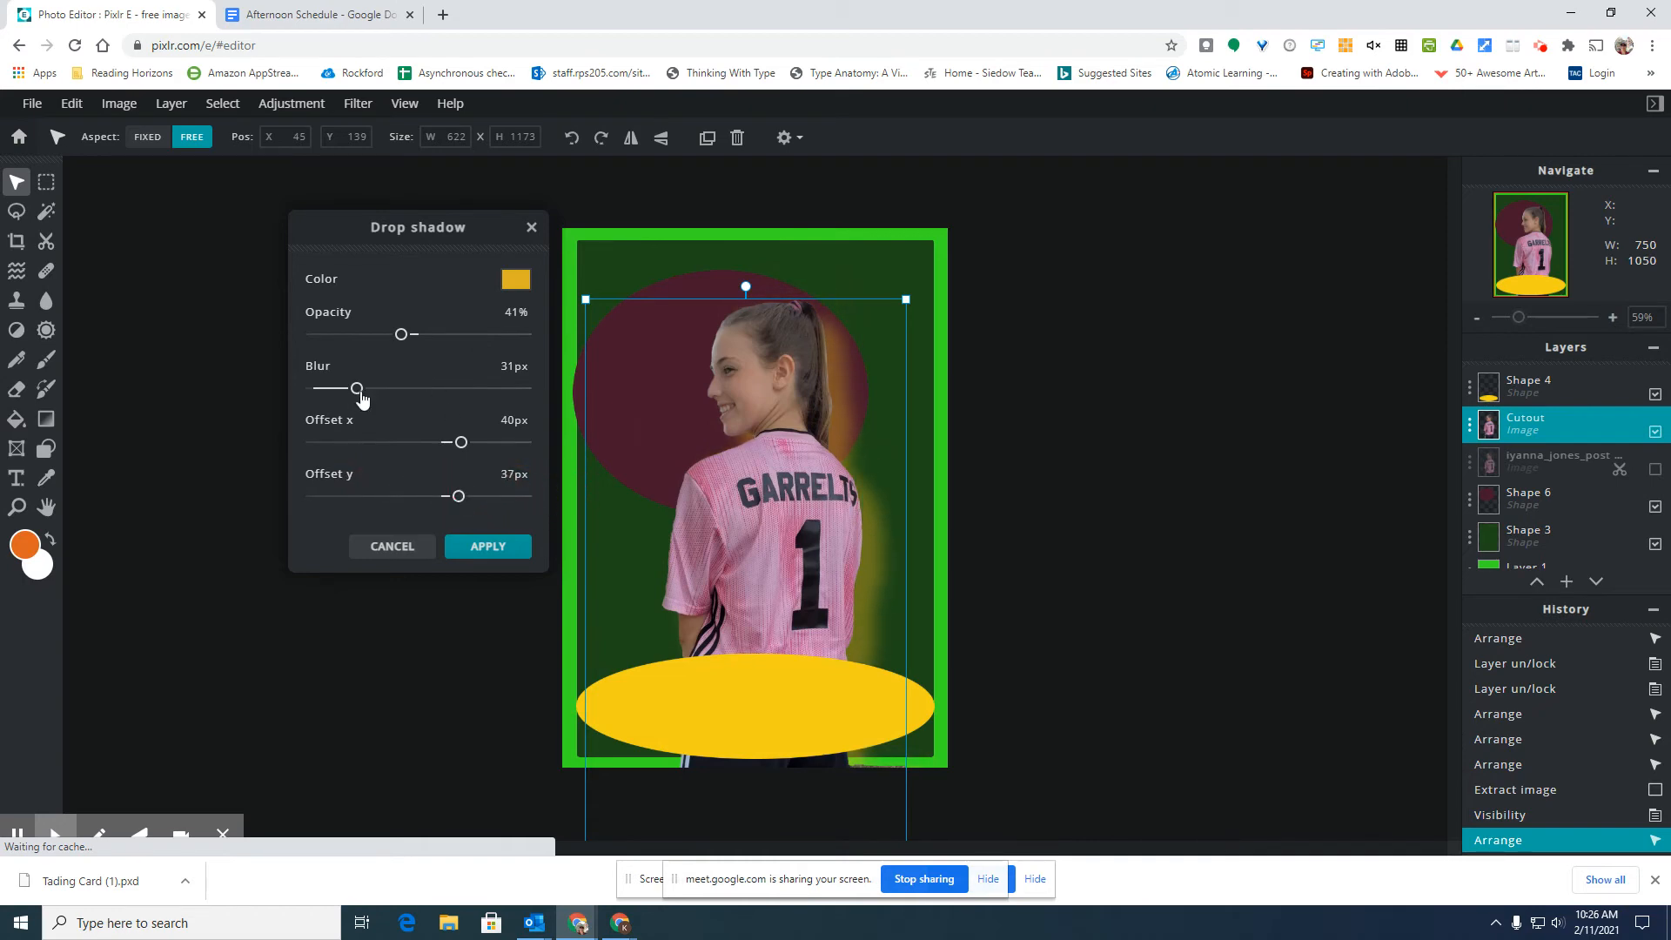
{"action": "left_click_drag", "start_coordinate": [360, 393], "coordinate": [334, 389]}
- Try the dark colour #2C291E and a 38 px offset x for the shadow, and discard the drop shadow
{"action": "left_click", "coordinate": [508, 284]}
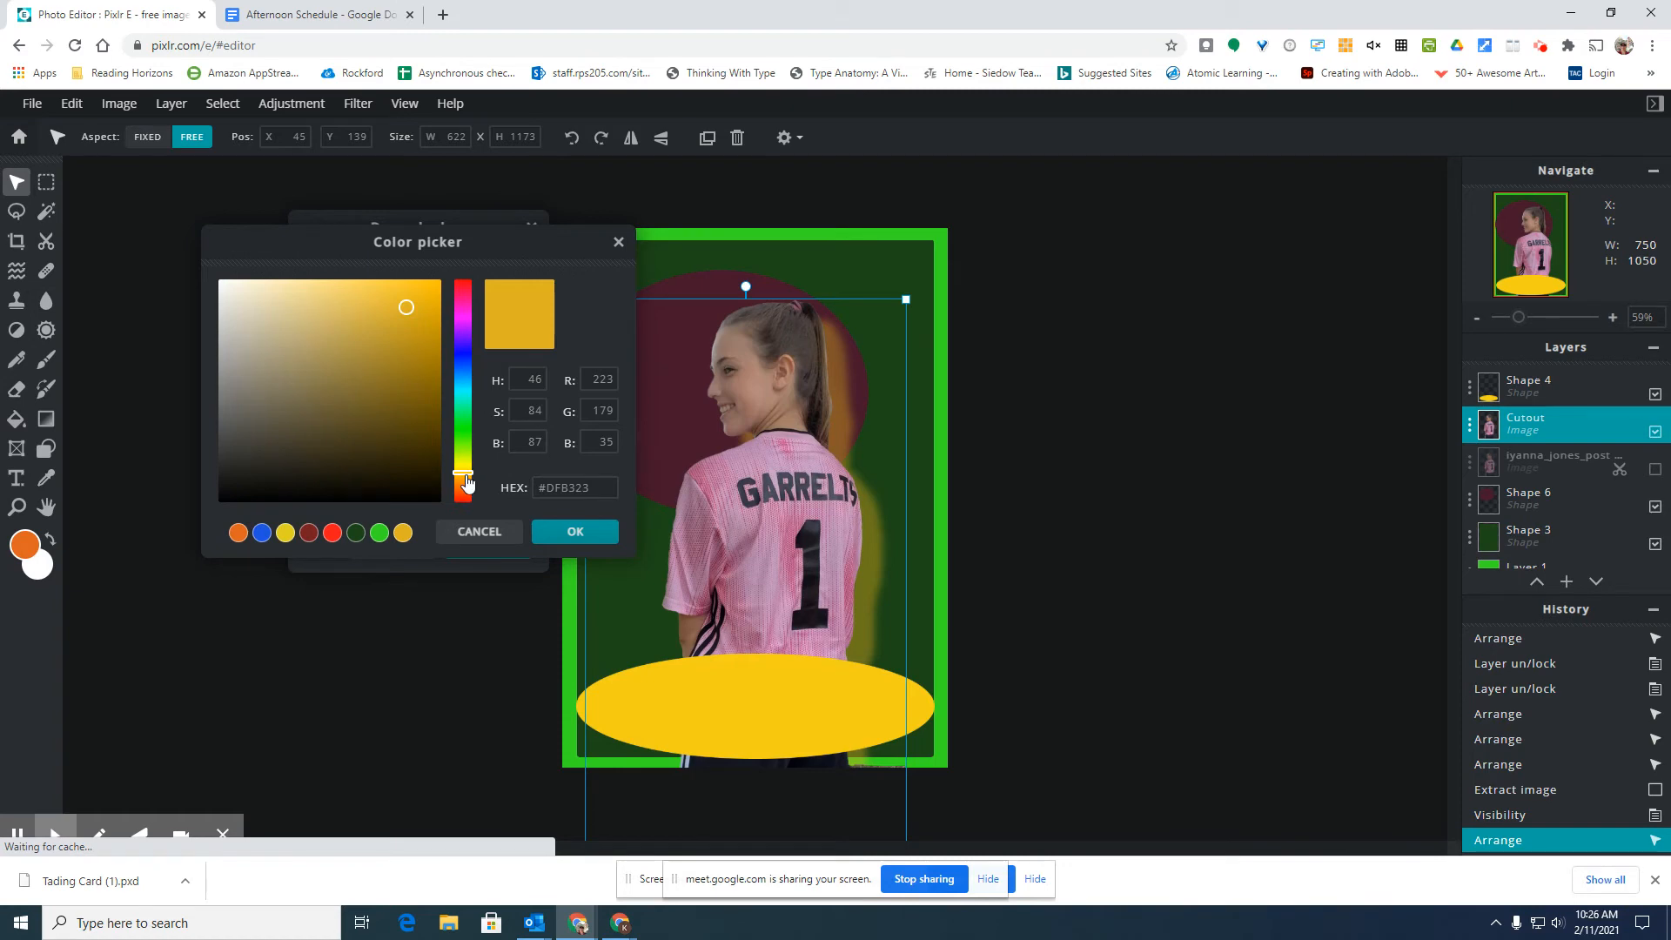
{"action": "left_click_drag", "start_coordinate": [352, 483], "coordinate": [289, 464]}
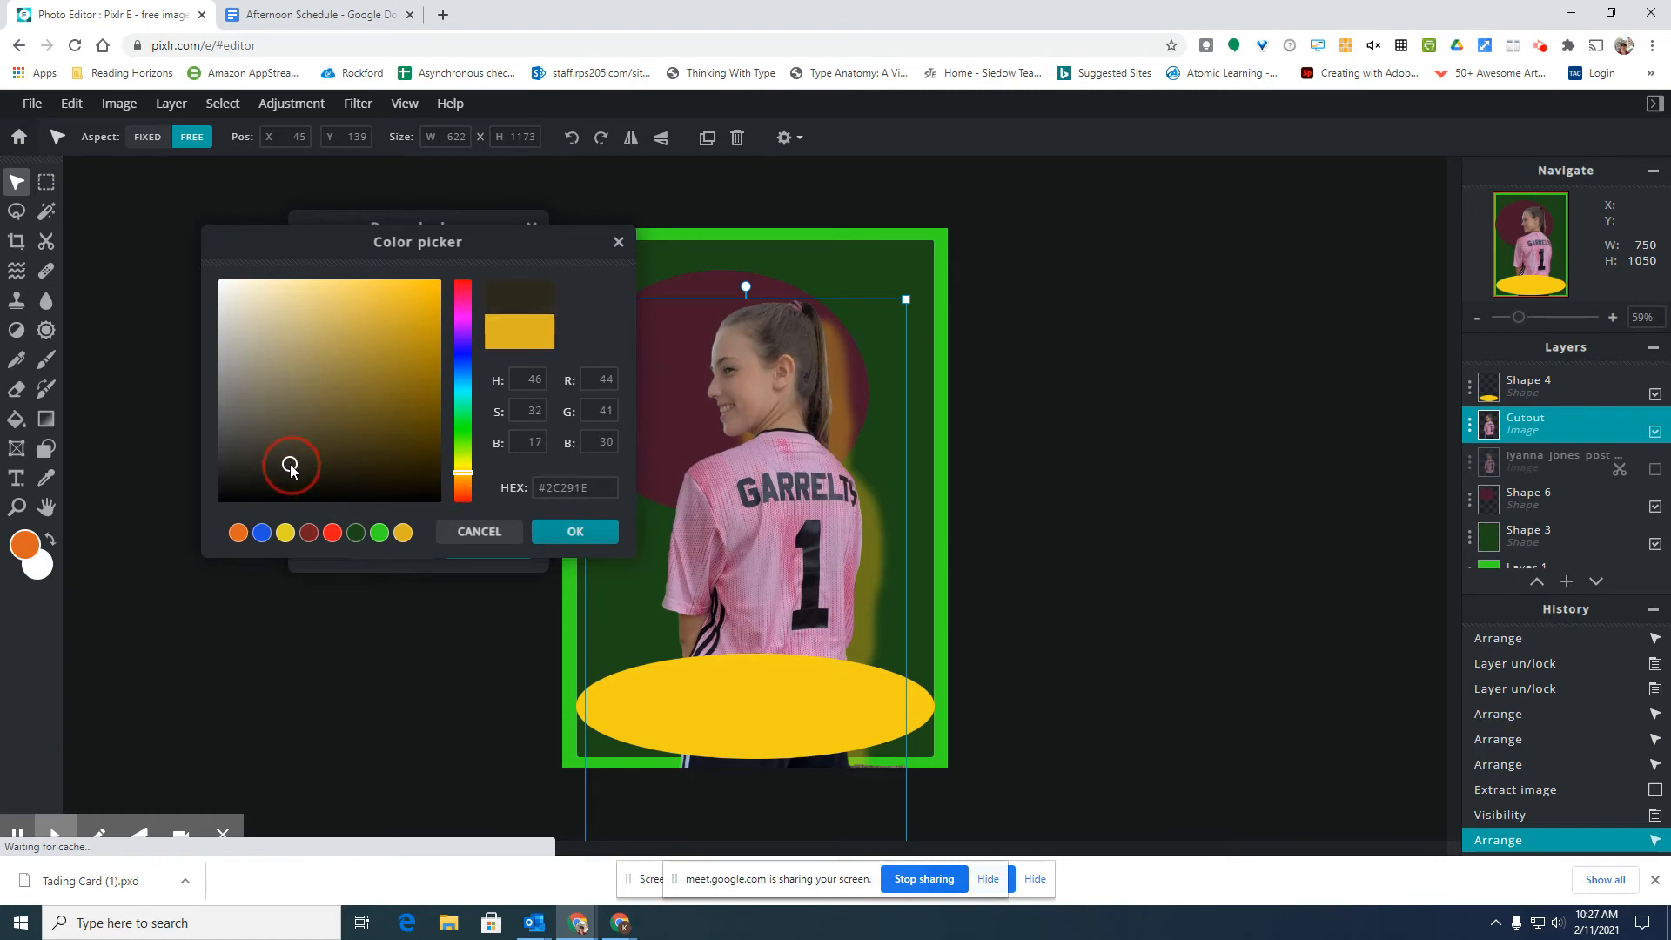
{"action": "left_click", "coordinate": [575, 533]}
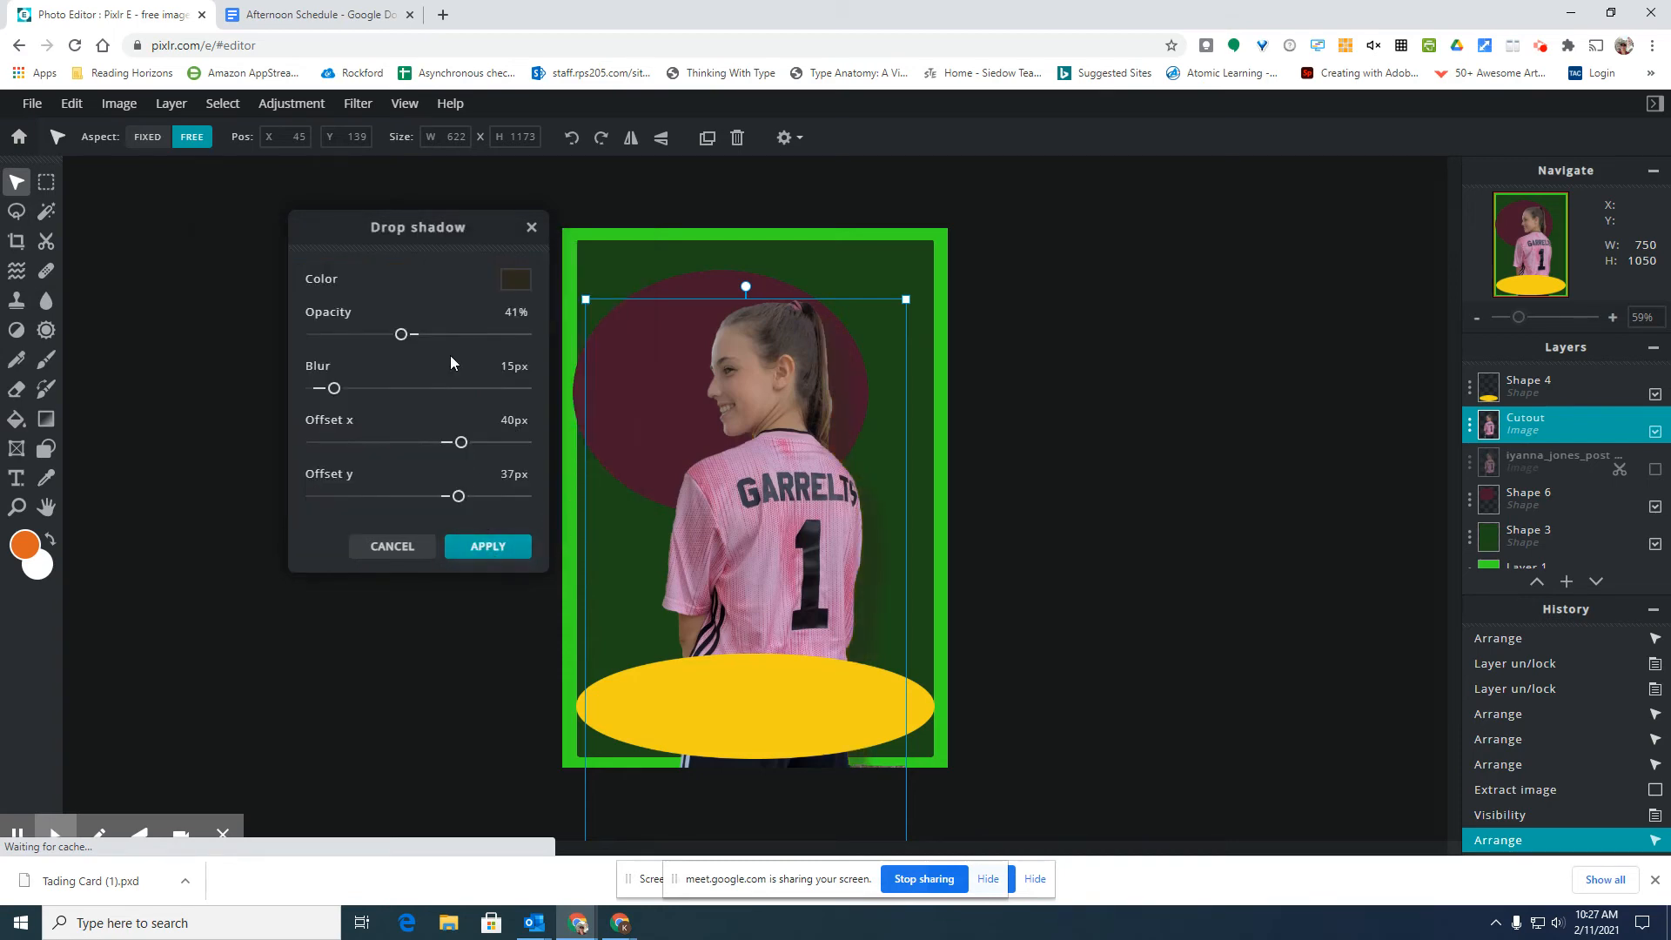
{"action": "left_click_drag", "start_coordinate": [451, 442], "coordinate": [460, 442]}
{"action": "left_click", "coordinate": [393, 548]}
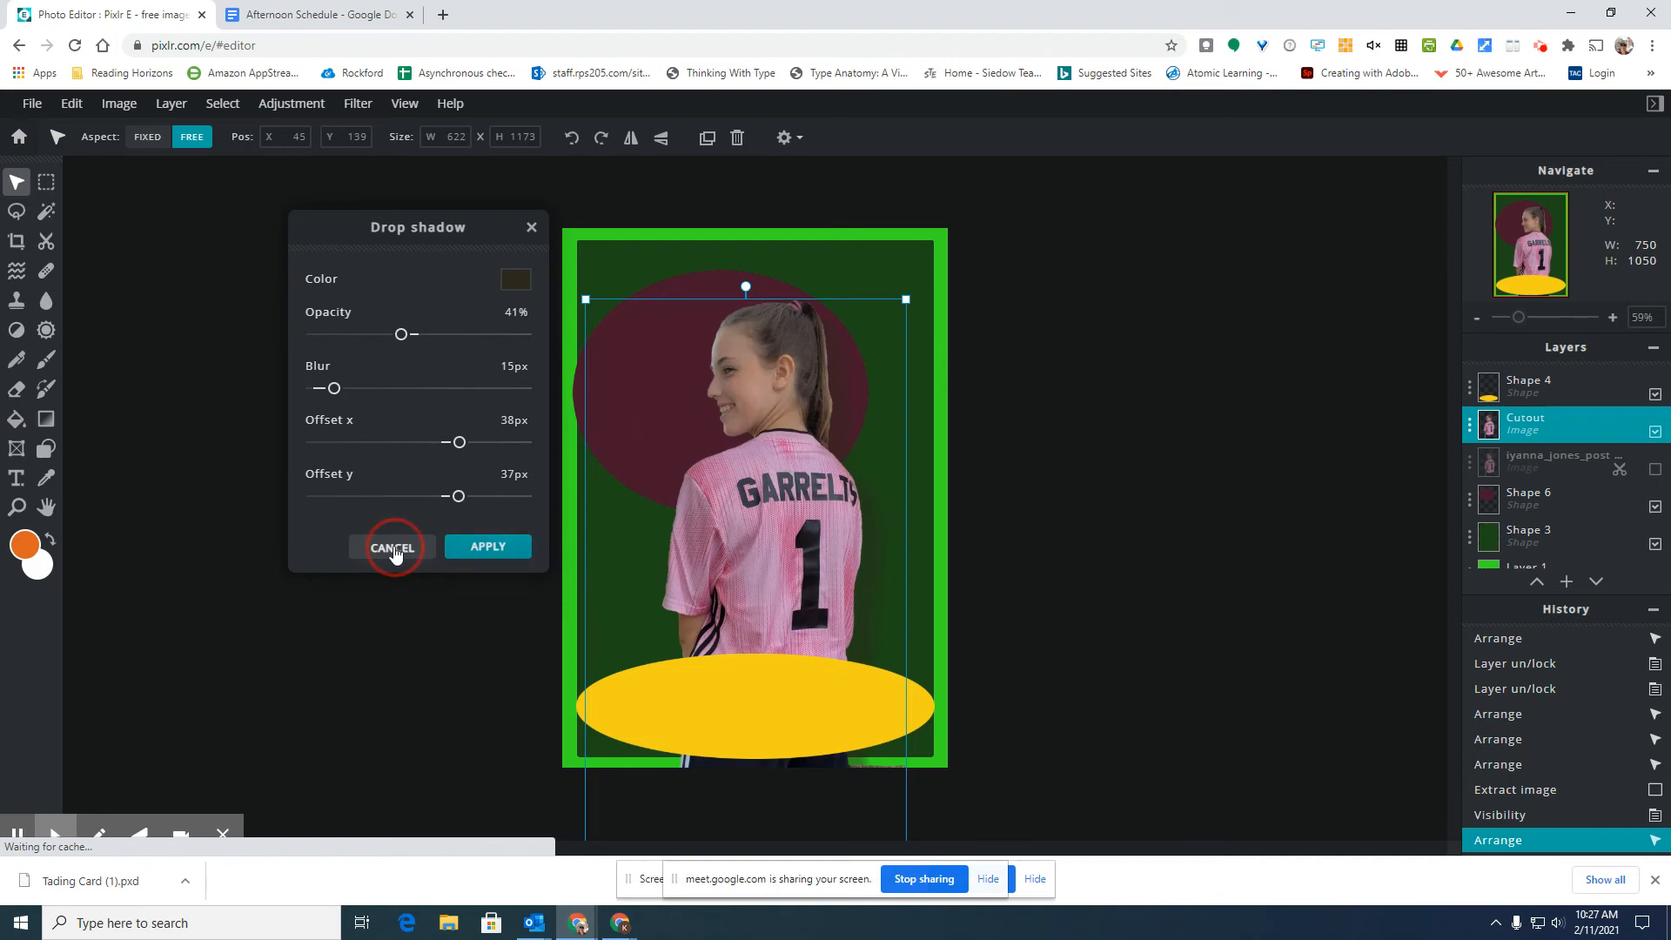
- Start an outer glow on the Cutout layer and change its colour to a softened shade of the saved bright green
{"action": "left_click", "coordinate": [360, 108]}
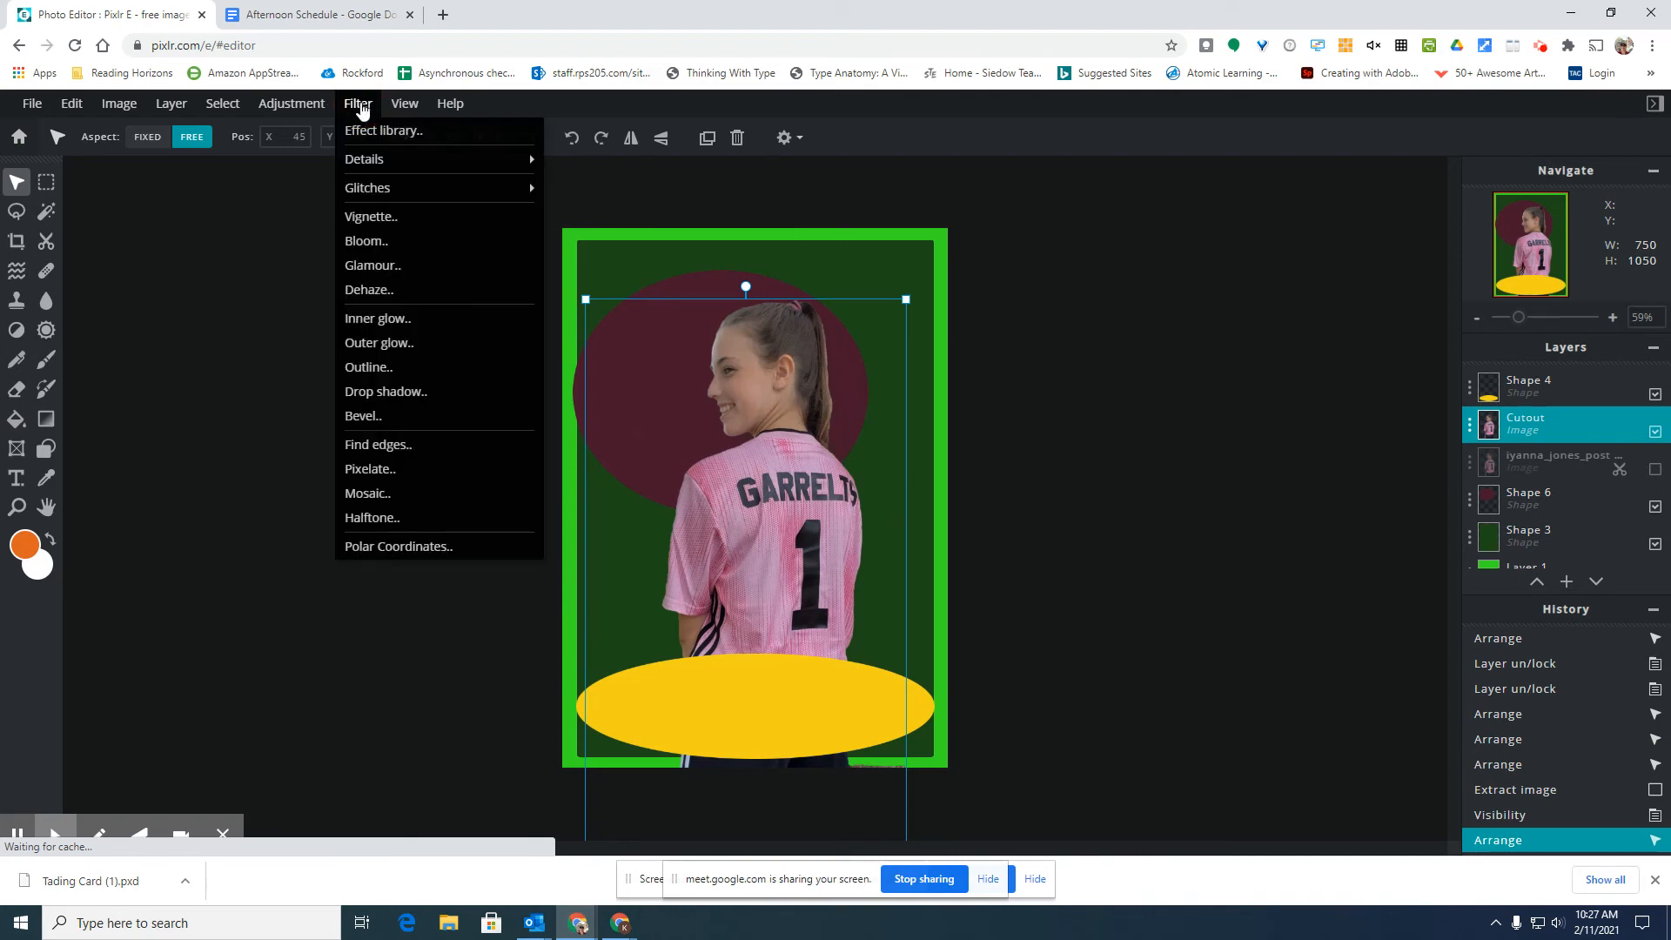
{"action": "left_click", "coordinate": [392, 348]}
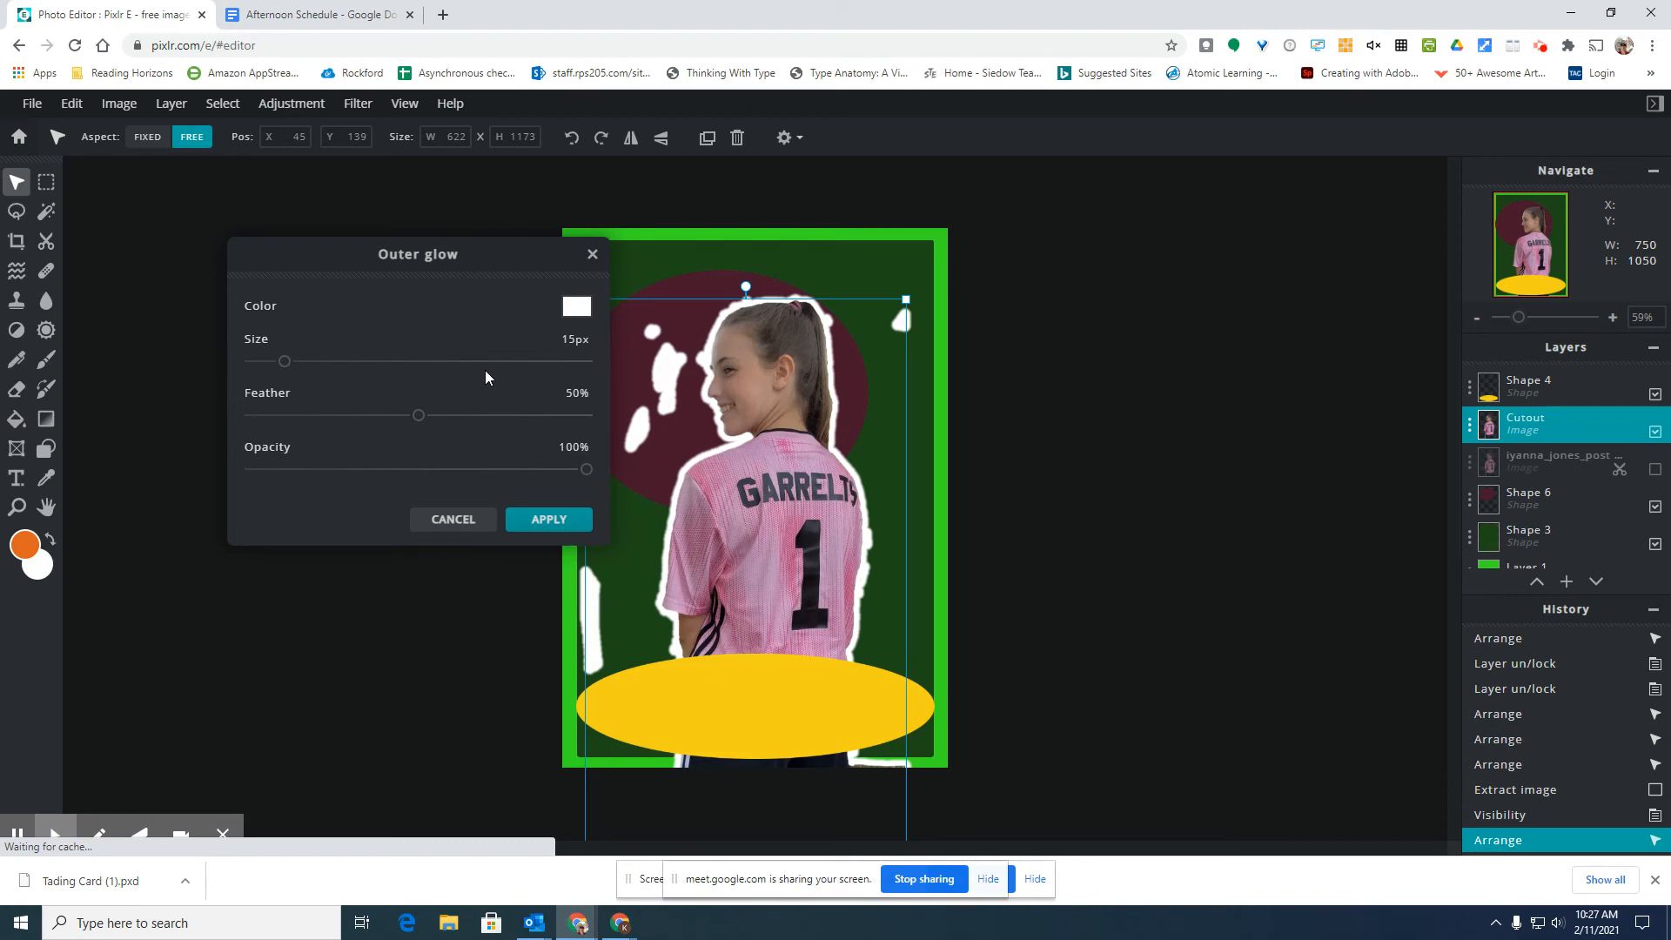
{"action": "left_click_drag", "start_coordinate": [451, 254], "coordinate": [359, 193]}
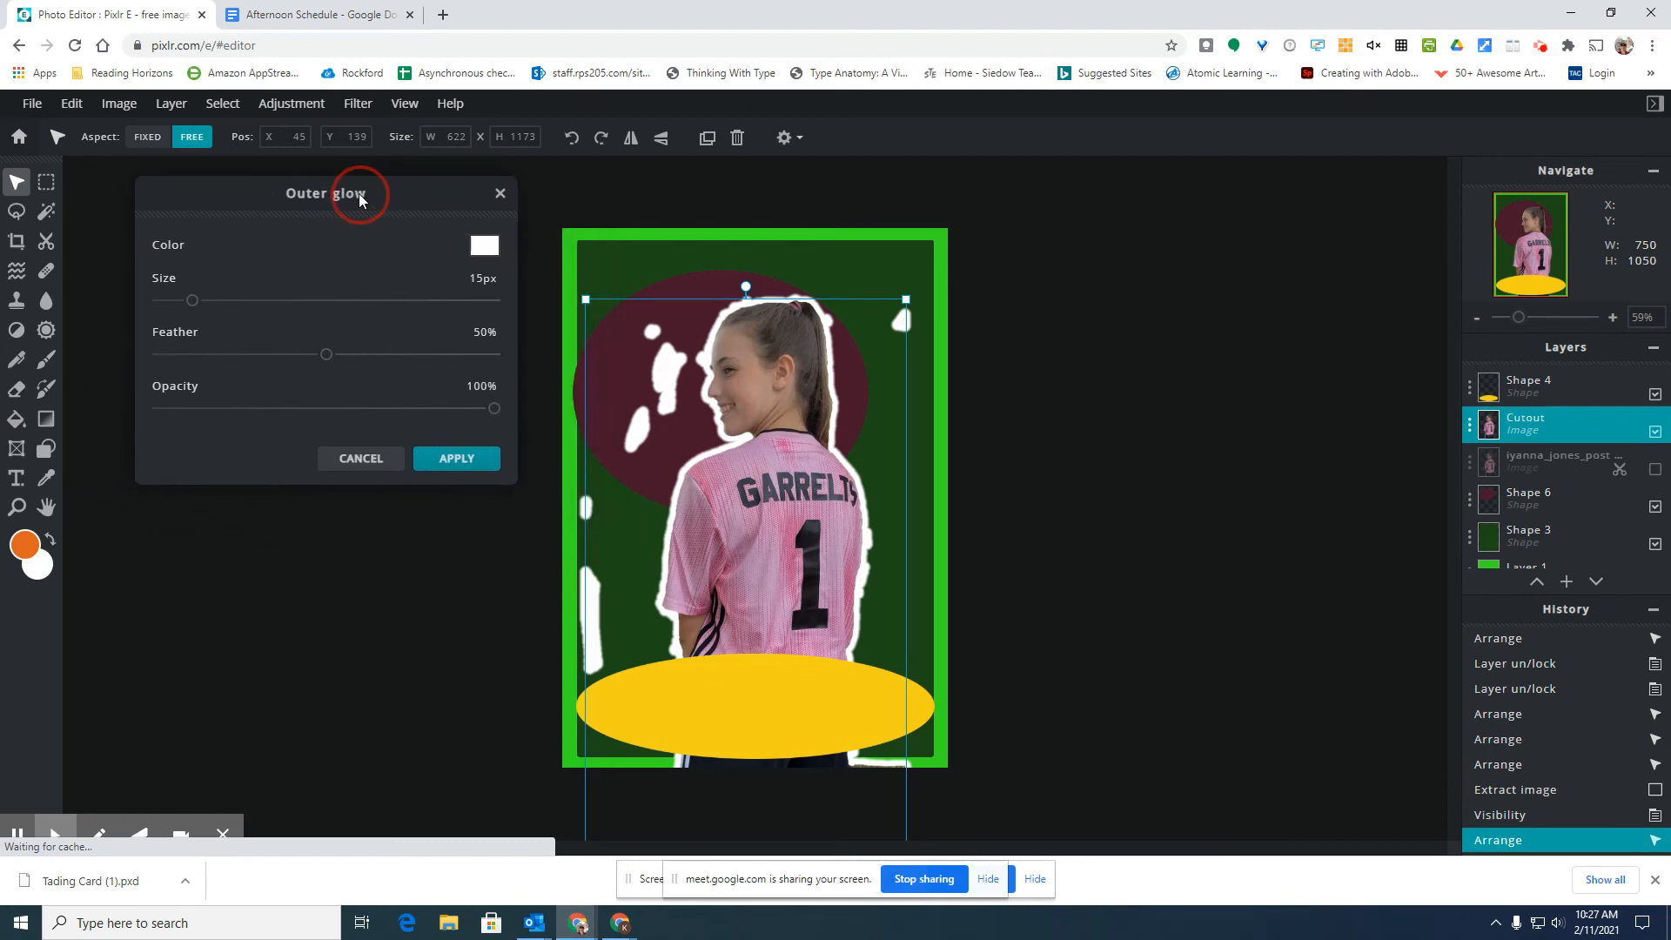
{"action": "left_click", "coordinate": [484, 248]}
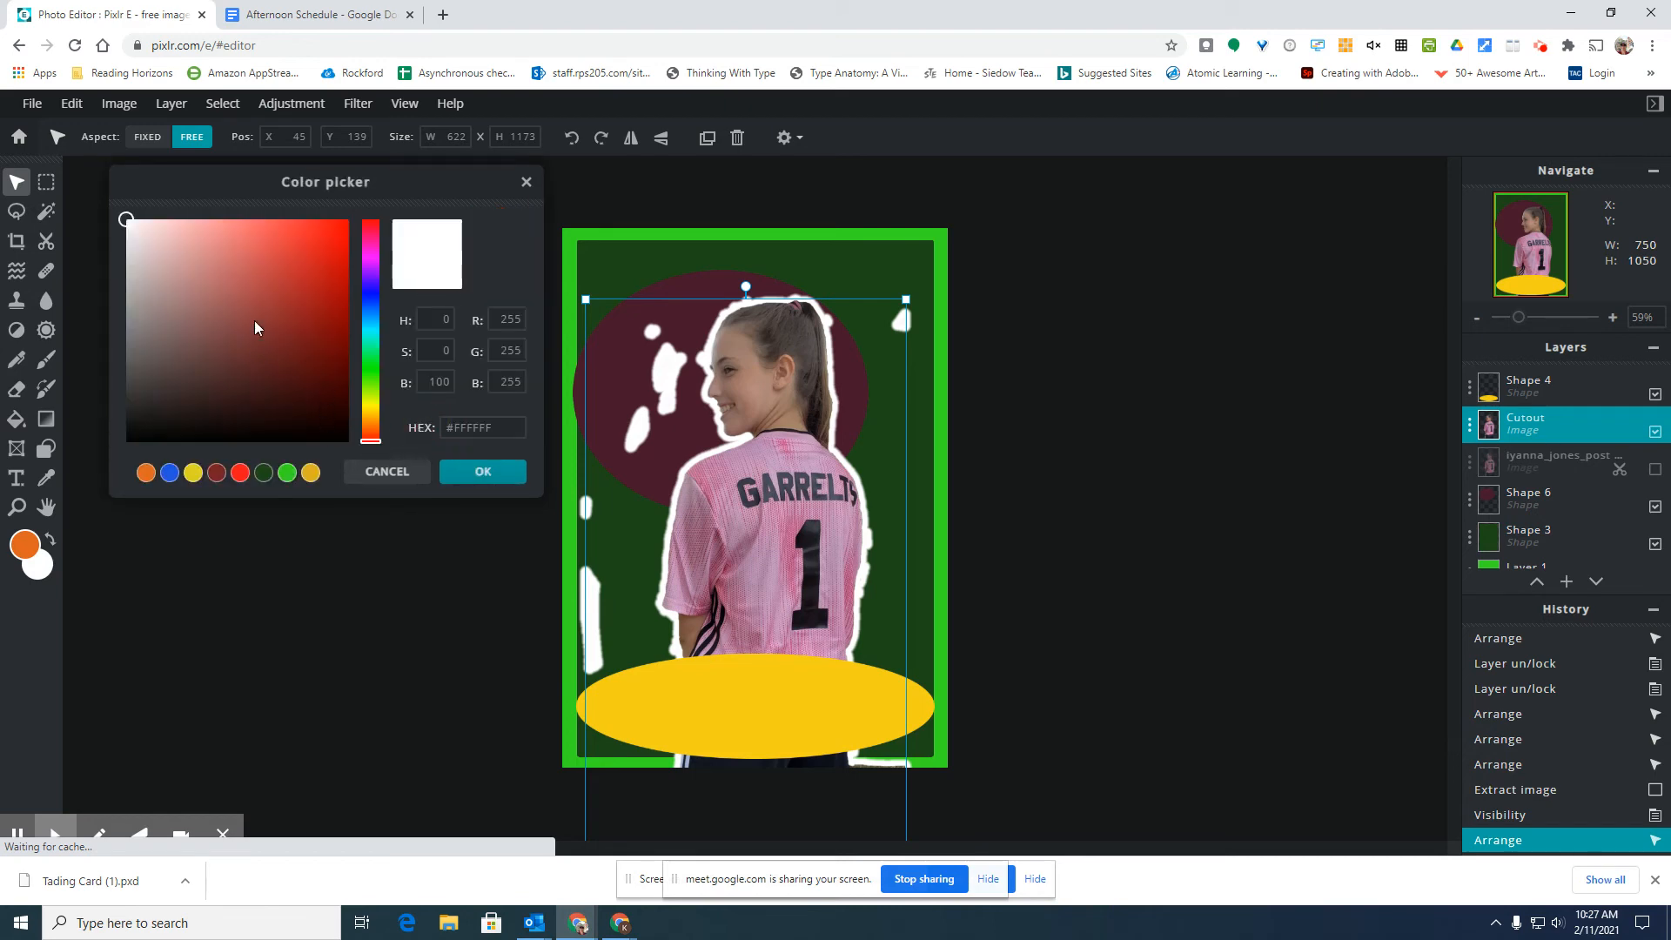
{"action": "left_click_drag", "start_coordinate": [145, 353], "coordinate": [161, 372]}
{"action": "left_click", "coordinate": [288, 472]}
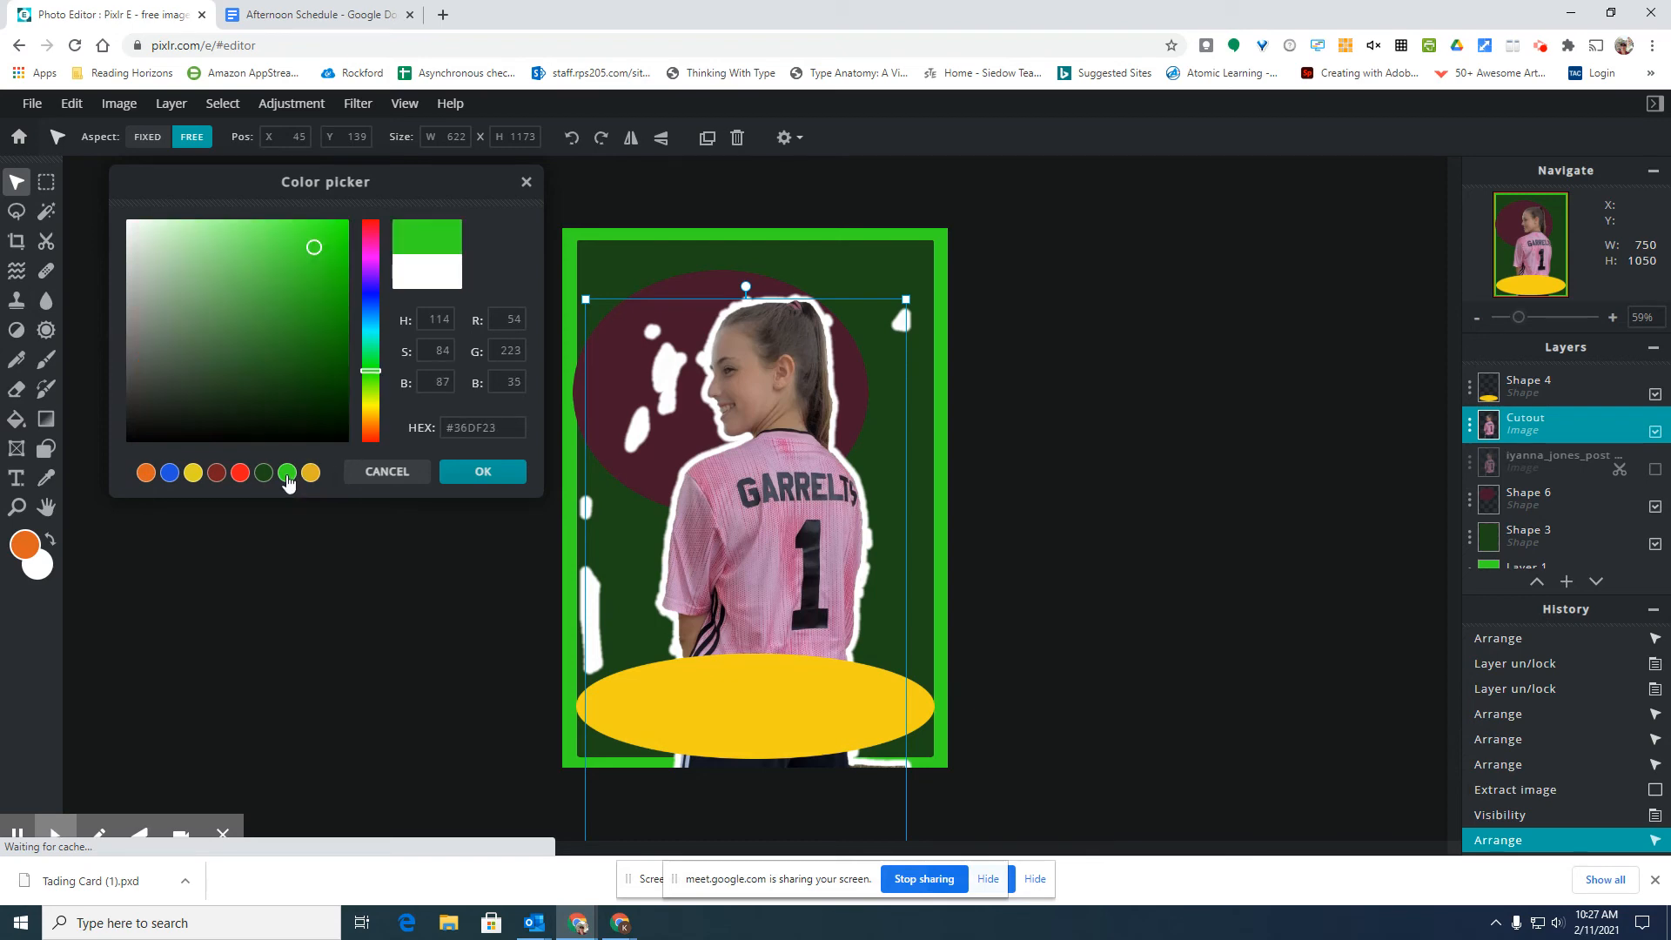
{"action": "mouse_move", "coordinate": [340, 258]}
{"action": "left_mouse_down"}
{"action": "mouse_move", "coordinate": [315, 261]}
{"action": "mouse_move", "coordinate": [280, 333]}
{"action": "mouse_move", "coordinate": [258, 245]}
{"action": "mouse_move", "coordinate": [270, 266]}
{"action": "left_mouse_up"}
{"action": "left_click", "coordinate": [485, 473]}
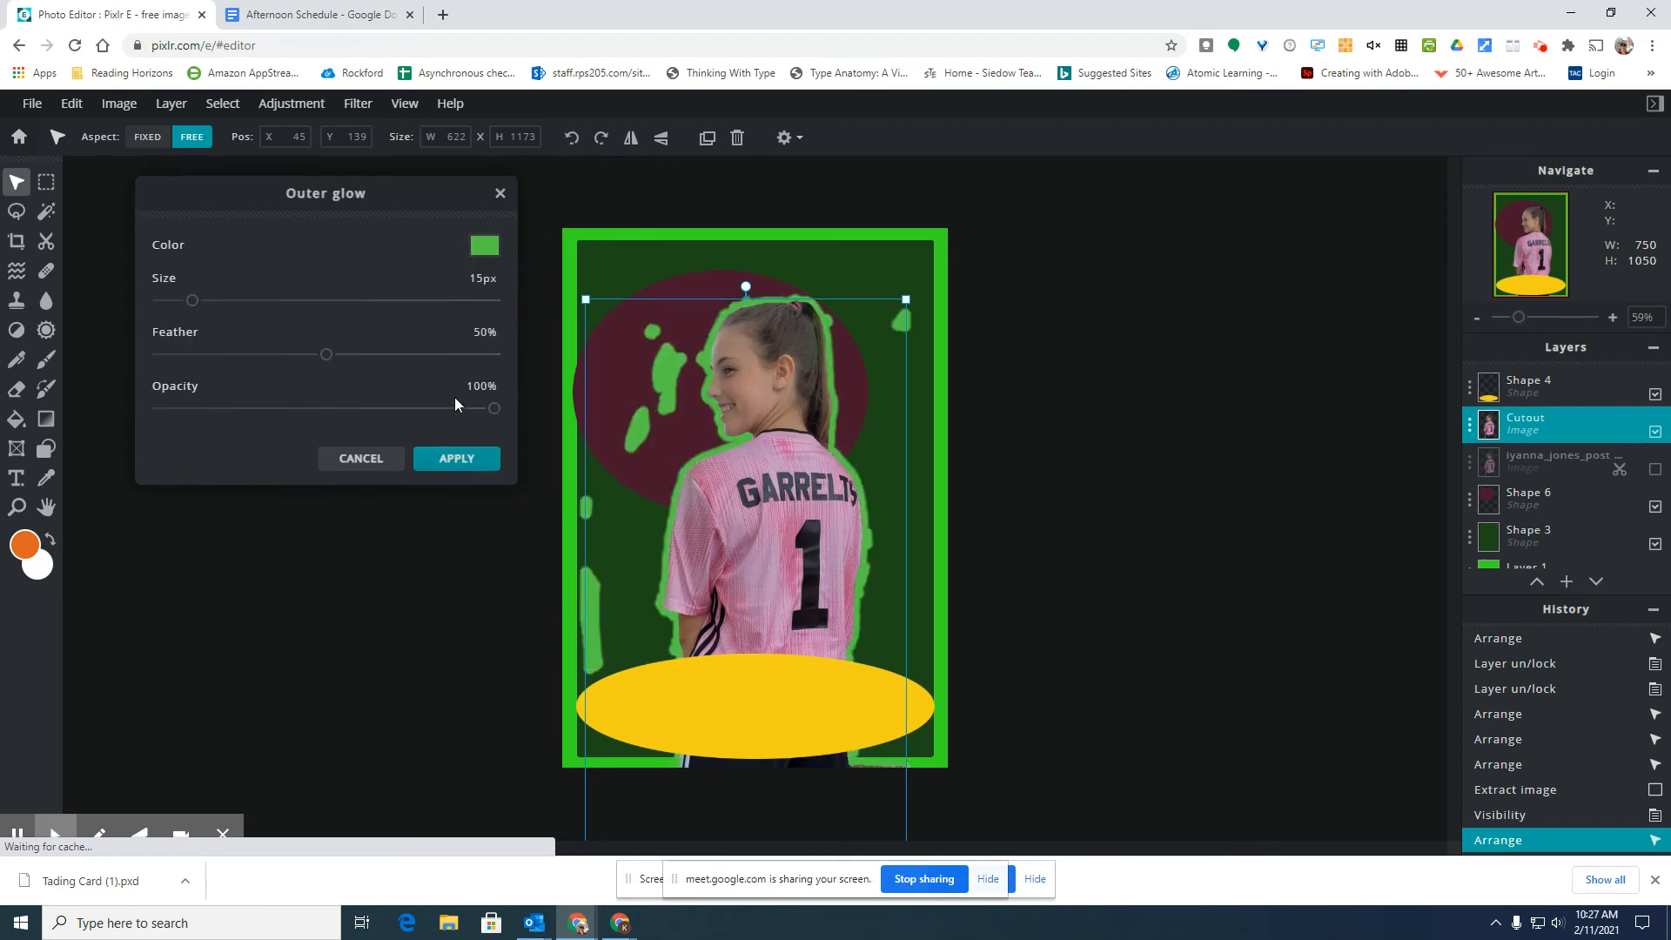
- Set the outer glow's size to 9 px, feather to 100% and opacity to 41%, and apply it
{"action": "left_click_drag", "start_coordinate": [192, 305], "coordinate": [182, 310]}
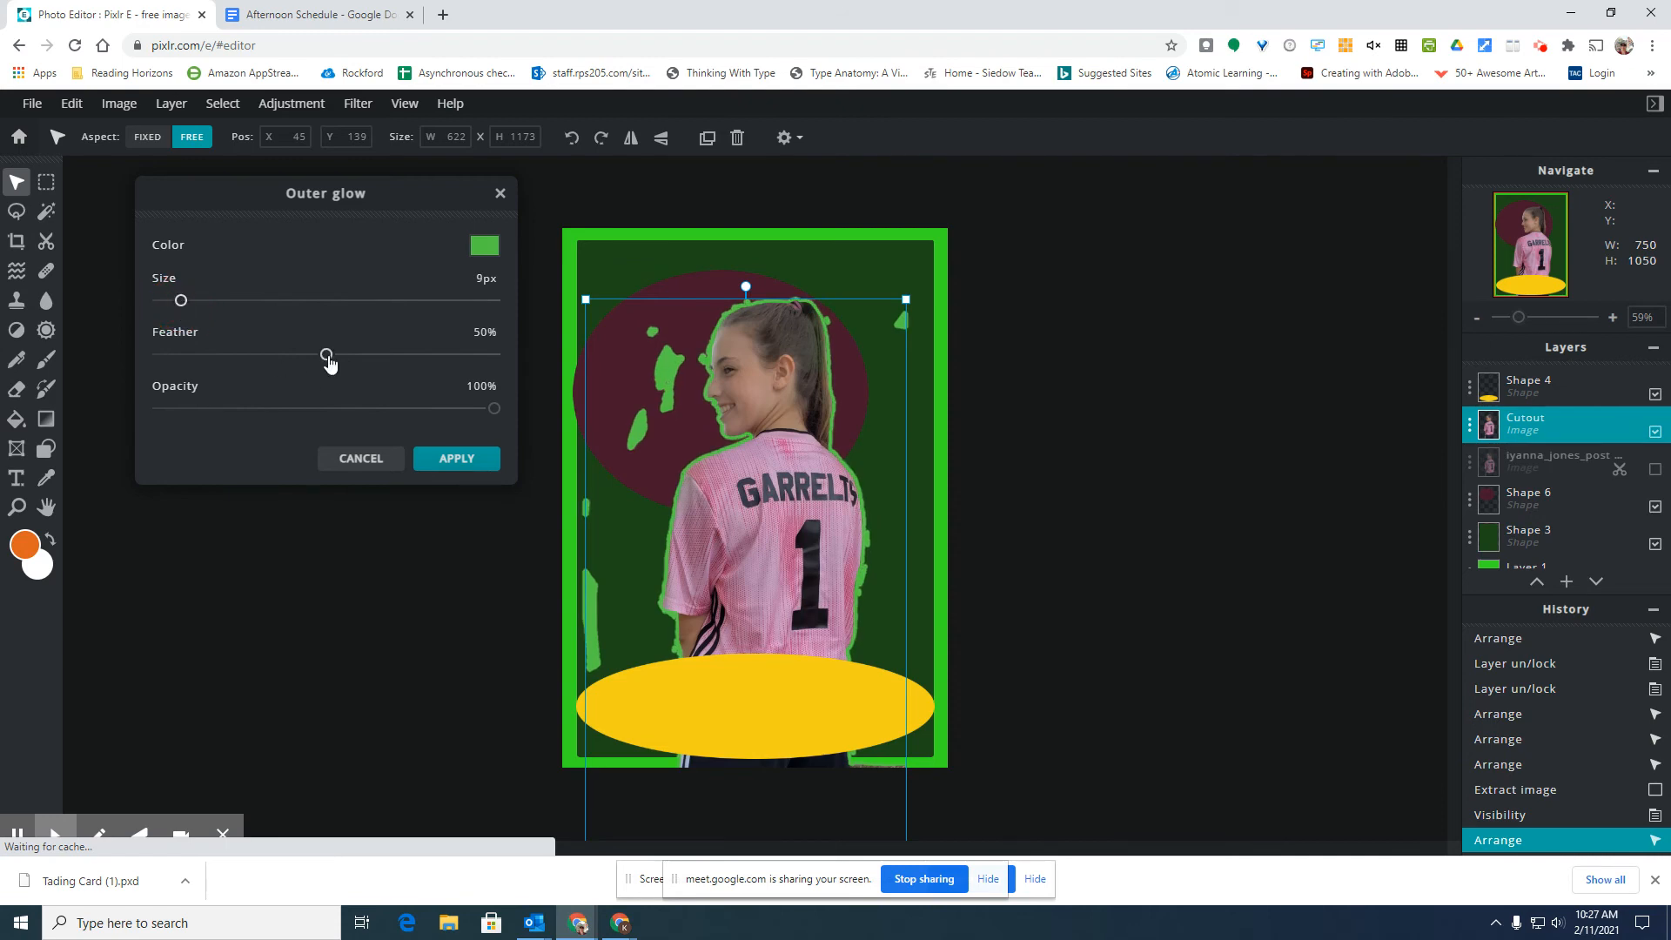
{"action": "left_click_drag", "start_coordinate": [327, 355], "coordinate": [493, 365]}
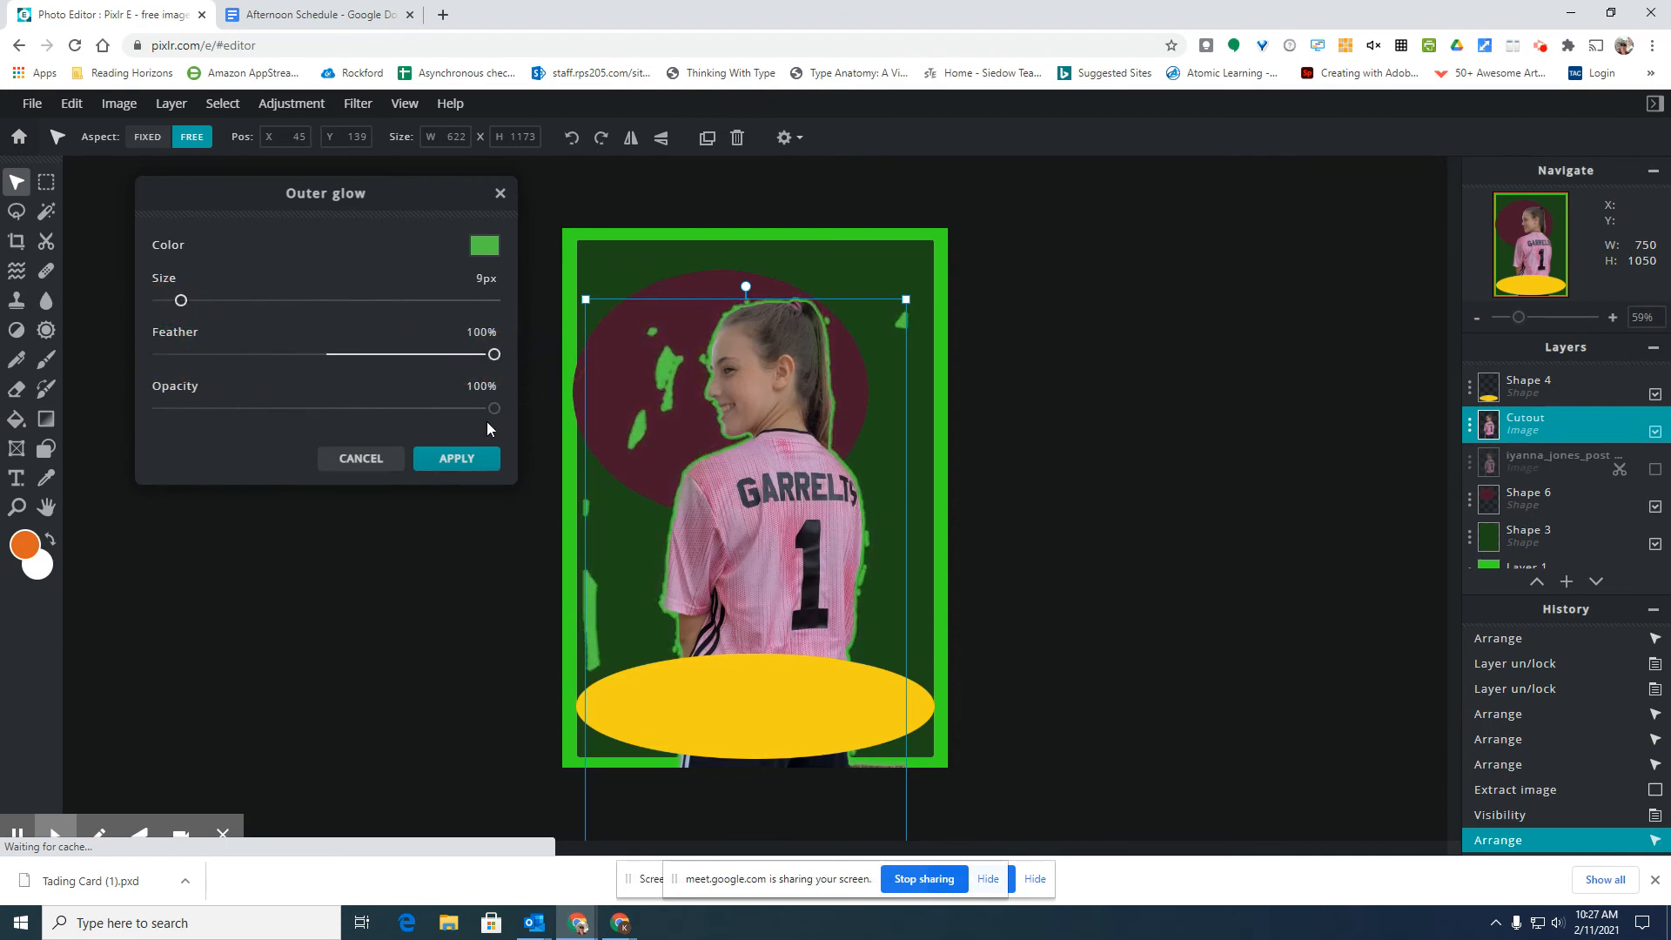
{"action": "left_click_drag", "start_coordinate": [496, 421], "coordinate": [305, 419]}
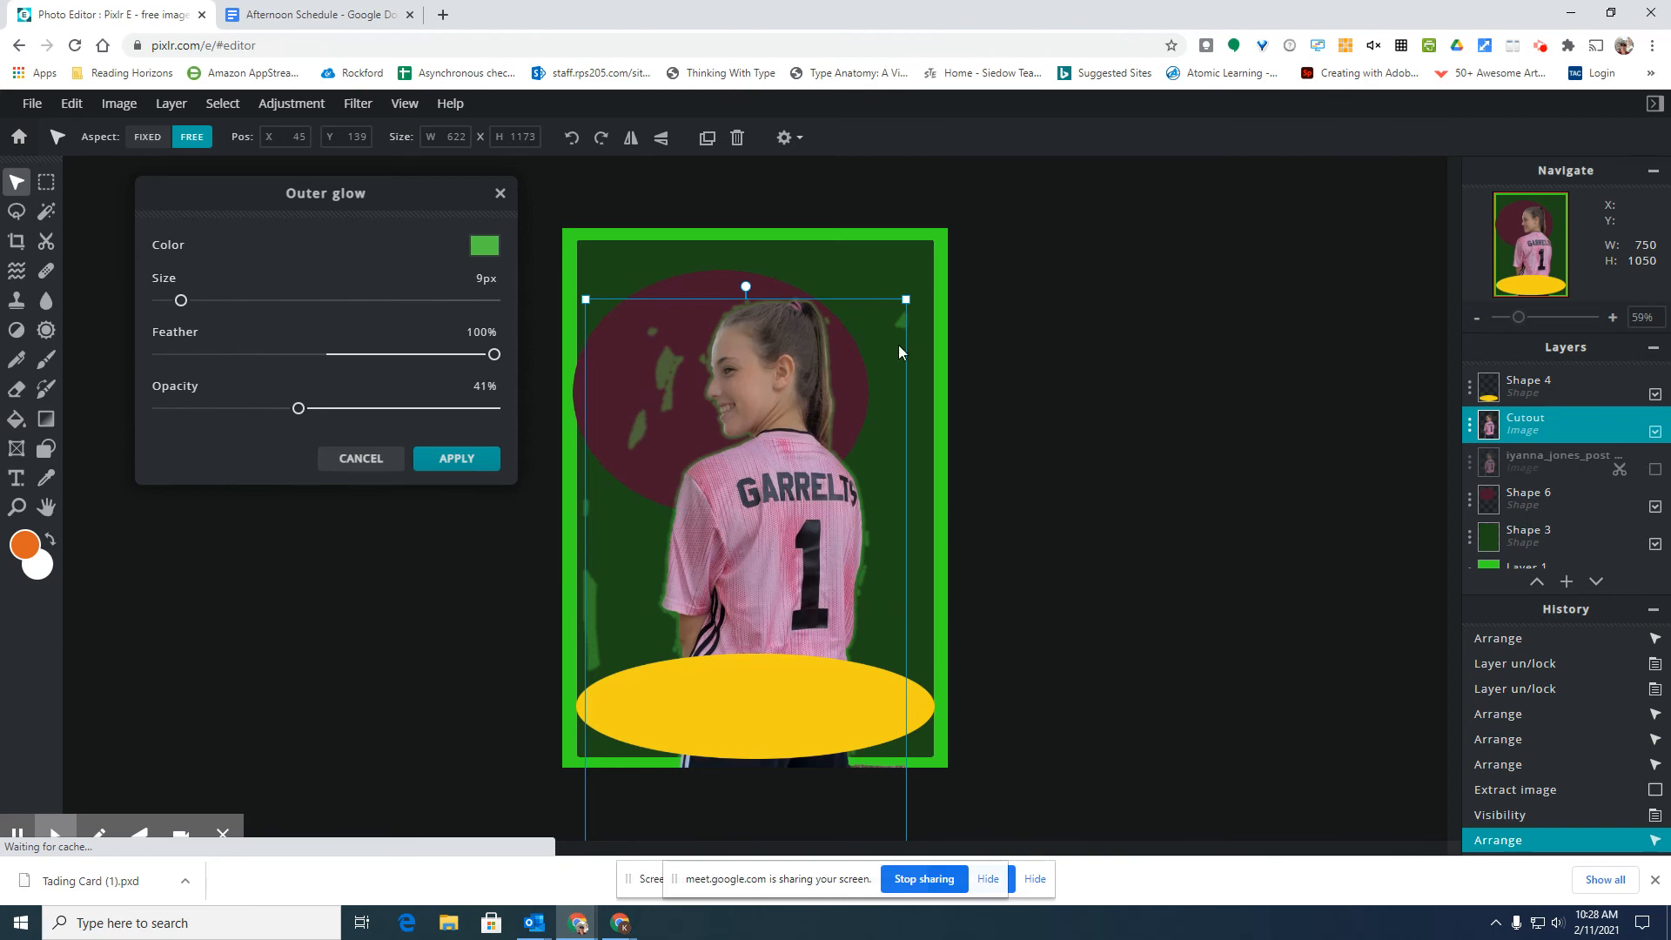
{"action": "left_click", "coordinate": [468, 465]}
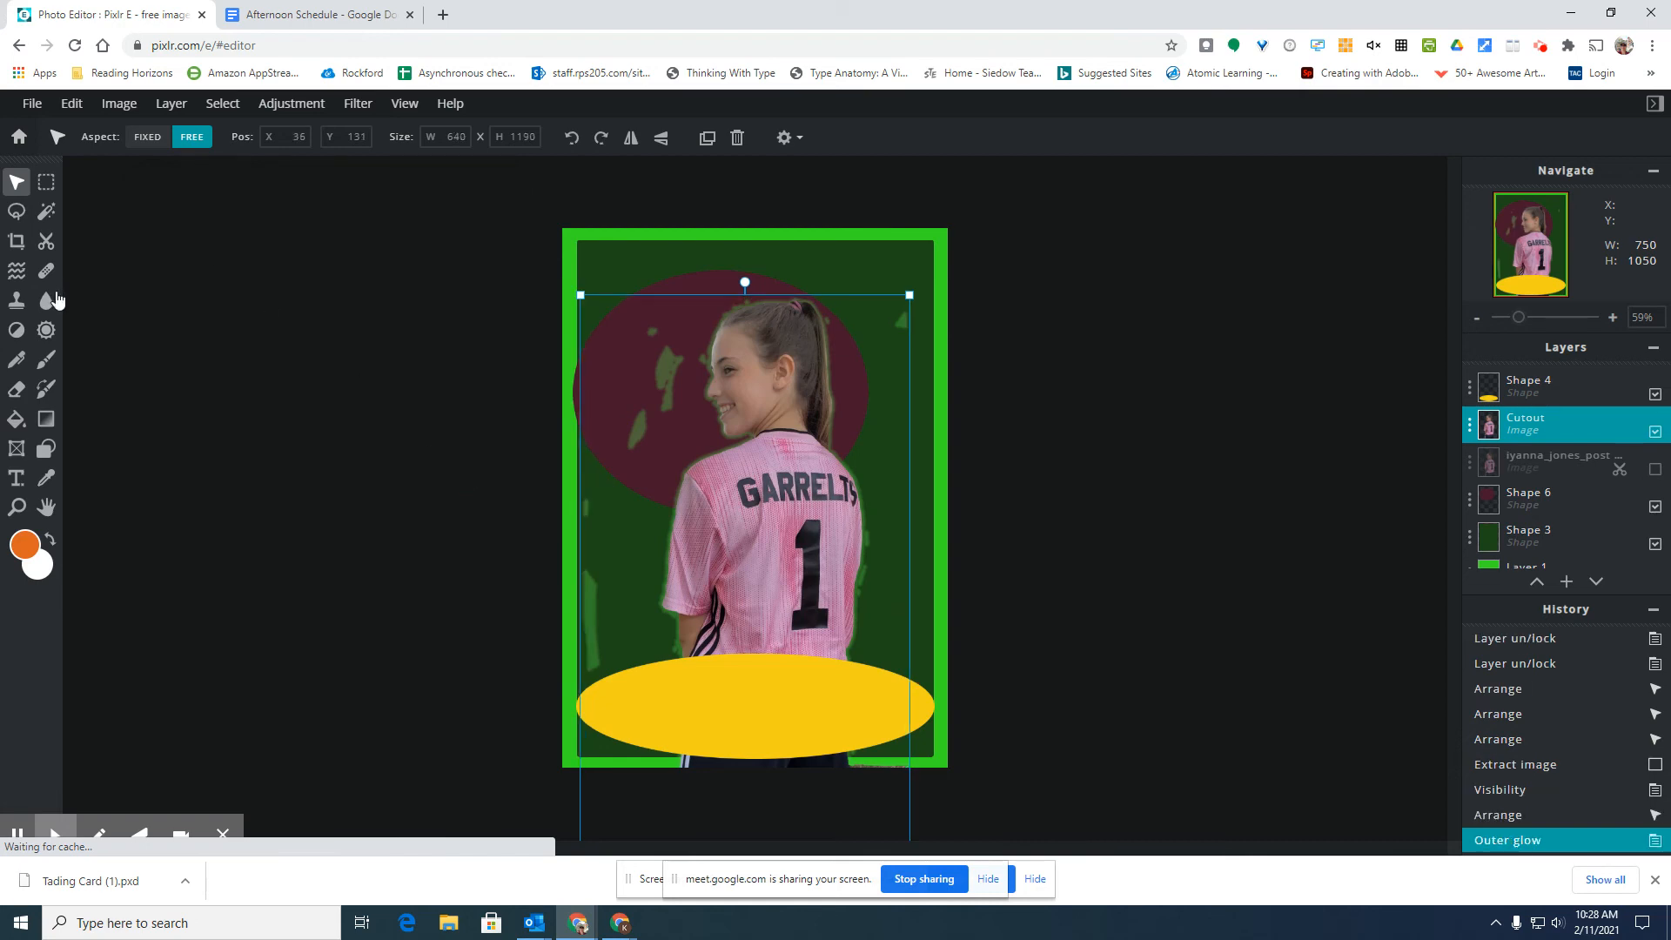
- Erase the stray green glow patches around the player on the Cutout layer with the 40 px Eraser
{"action": "left_click", "coordinate": [16, 391]}
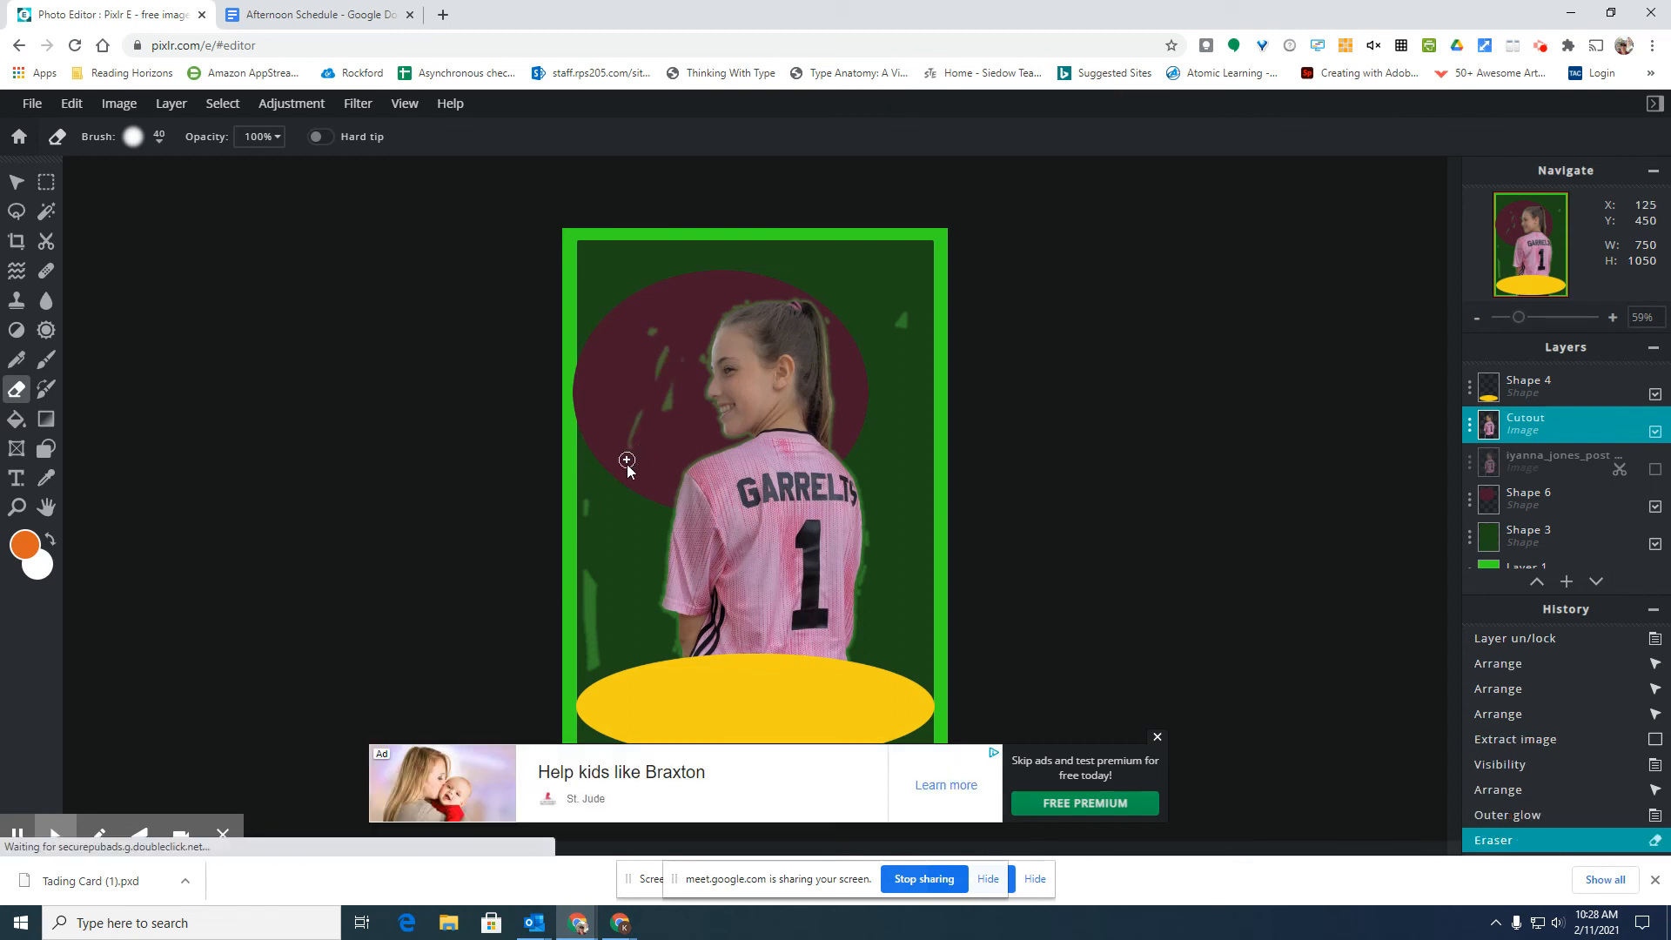
{"action": "mouse_move", "coordinate": [682, 351]}
{"action": "left_mouse_down"}
{"action": "mouse_move", "coordinate": [668, 423]}
{"action": "mouse_move", "coordinate": [651, 333]}
{"action": "mouse_move", "coordinate": [644, 459]}
{"action": "mouse_move", "coordinate": [638, 411]}
{"action": "mouse_move", "coordinate": [634, 455]}
{"action": "mouse_move", "coordinate": [631, 436]}
{"action": "mouse_move", "coordinate": [571, 536]}
{"action": "mouse_move", "coordinate": [580, 512]}
{"action": "mouse_move", "coordinate": [594, 672]}
{"action": "mouse_move", "coordinate": [584, 575]}
{"action": "mouse_move", "coordinate": [586, 617]}
{"action": "mouse_move", "coordinate": [619, 571]}
{"action": "left_mouse_up"}
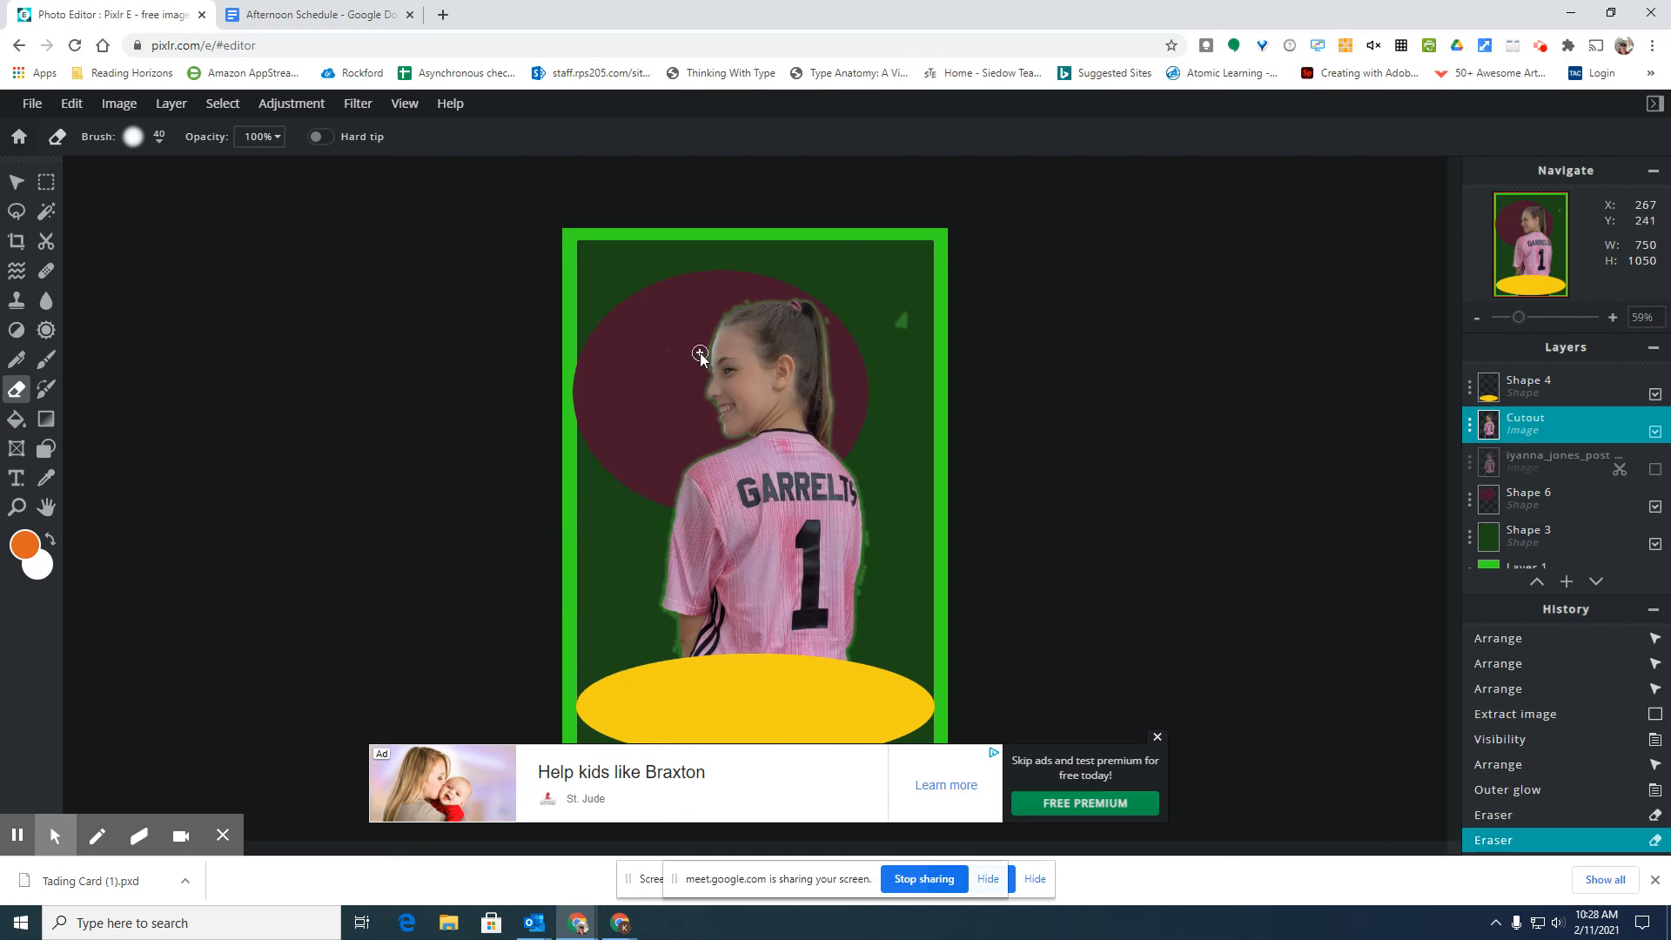
{"action": "mouse_move", "coordinate": [702, 364]}
{"action": "left_mouse_down"}
{"action": "mouse_move", "coordinate": [664, 343]}
{"action": "mouse_move", "coordinate": [640, 356]}
{"action": "left_mouse_up"}
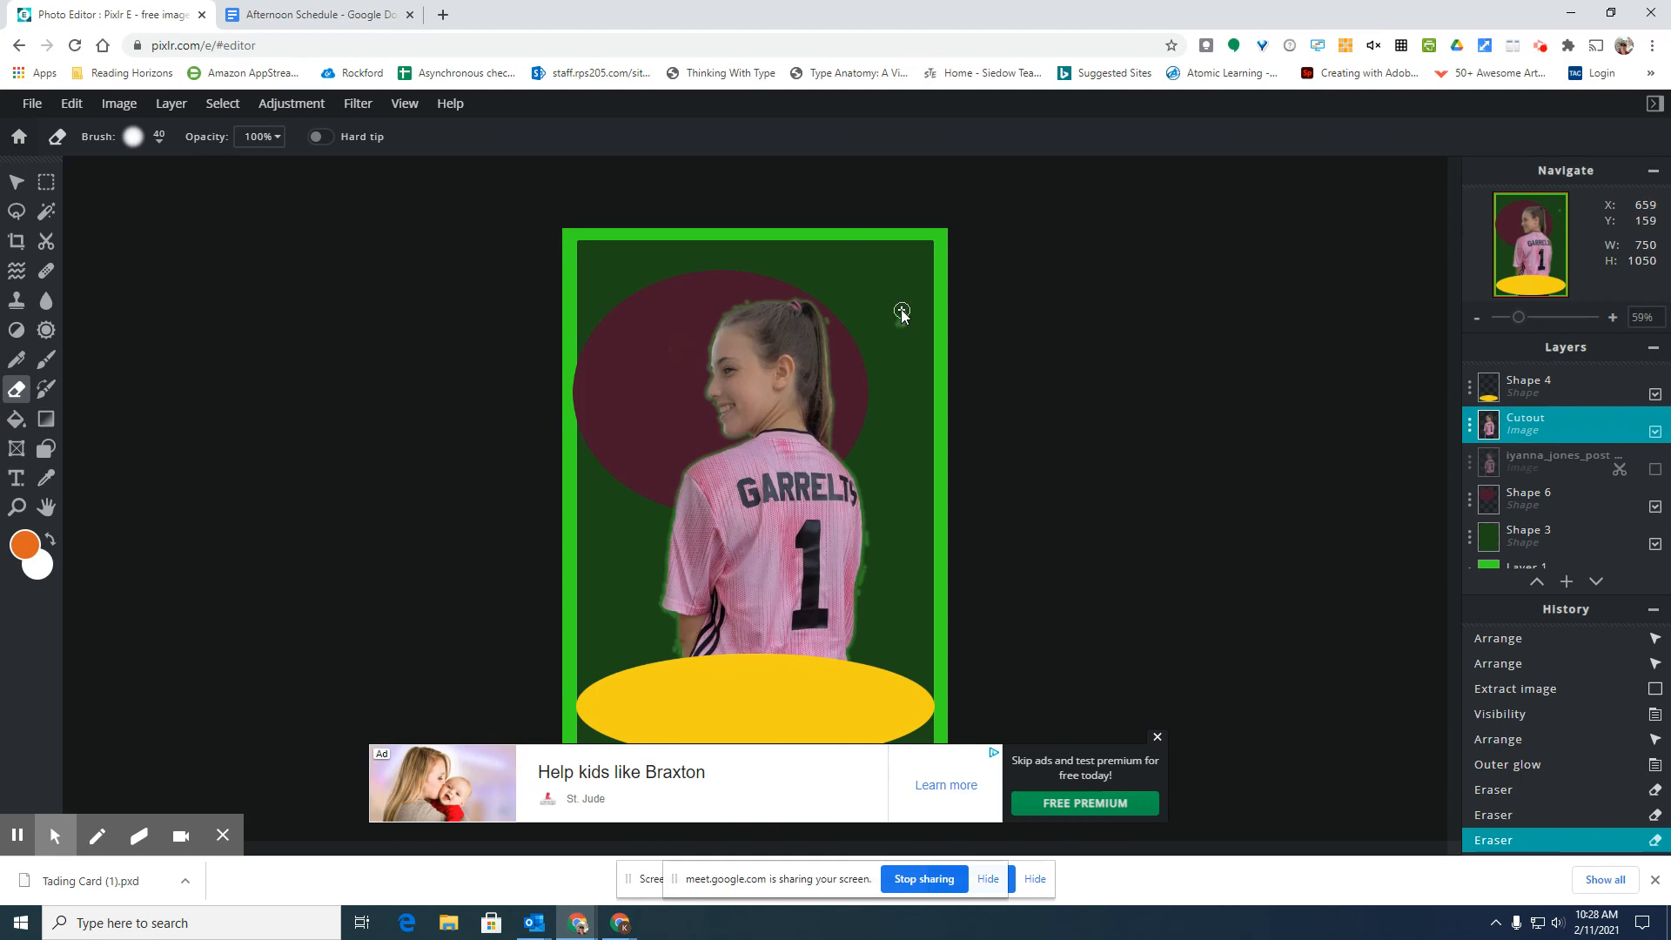
{"action": "left_click", "coordinate": [897, 317]}
{"action": "left_click_drag", "start_coordinate": [827, 314], "coordinate": [838, 362]}
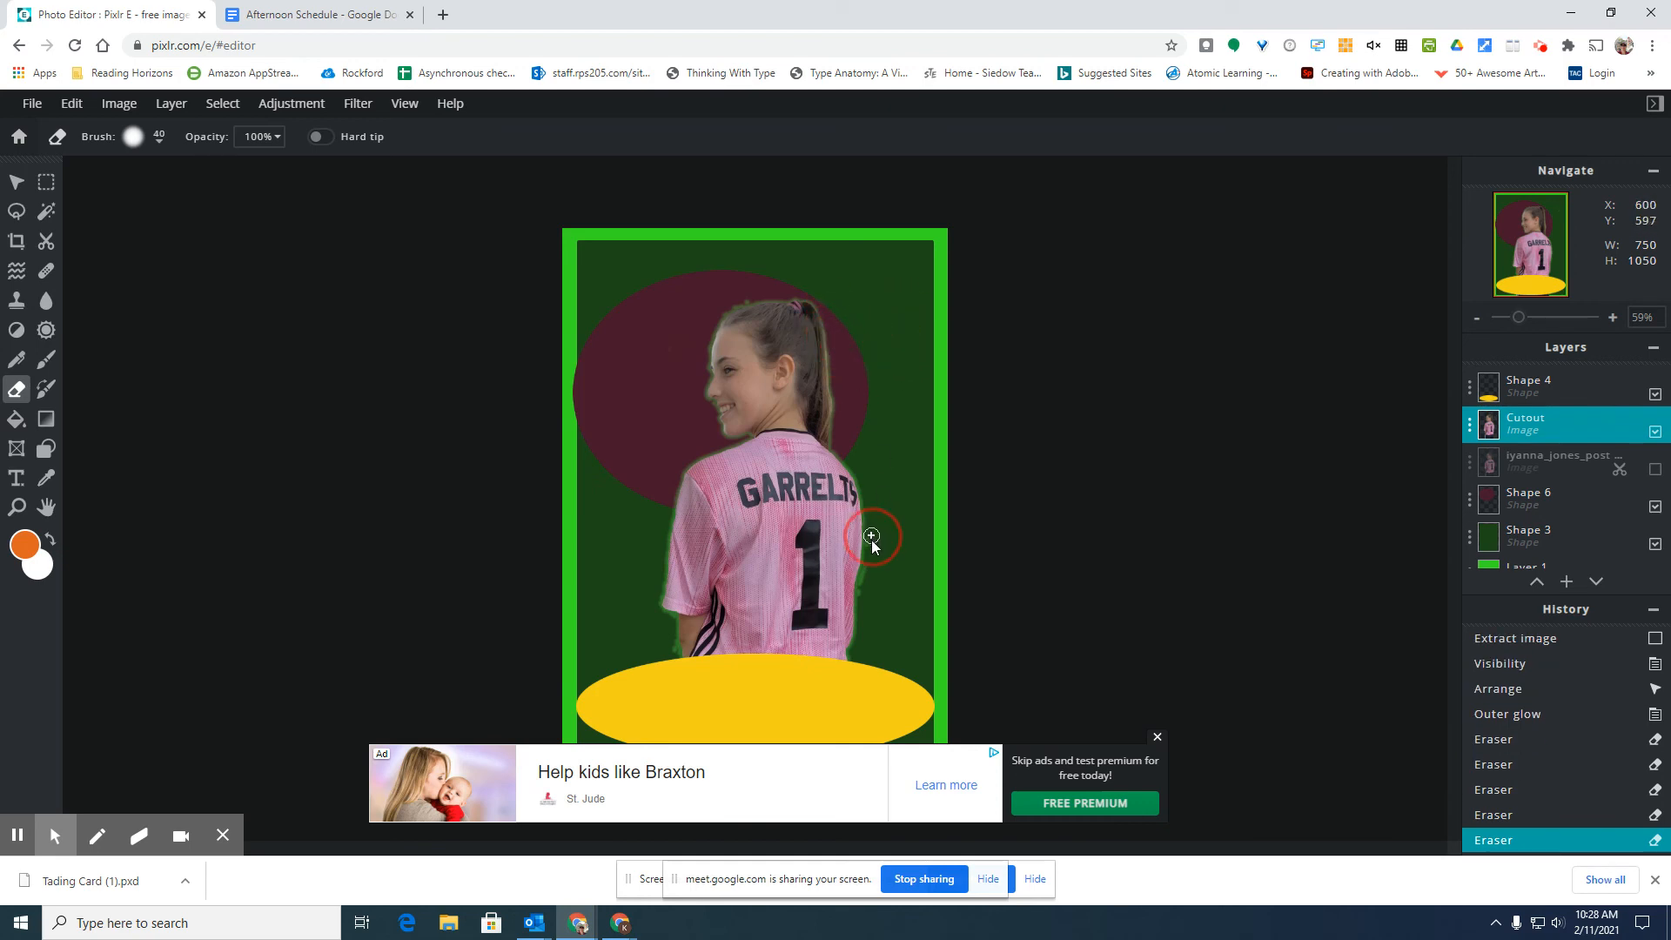
{"action": "left_click_drag", "start_coordinate": [871, 560], "coordinate": [860, 611]}
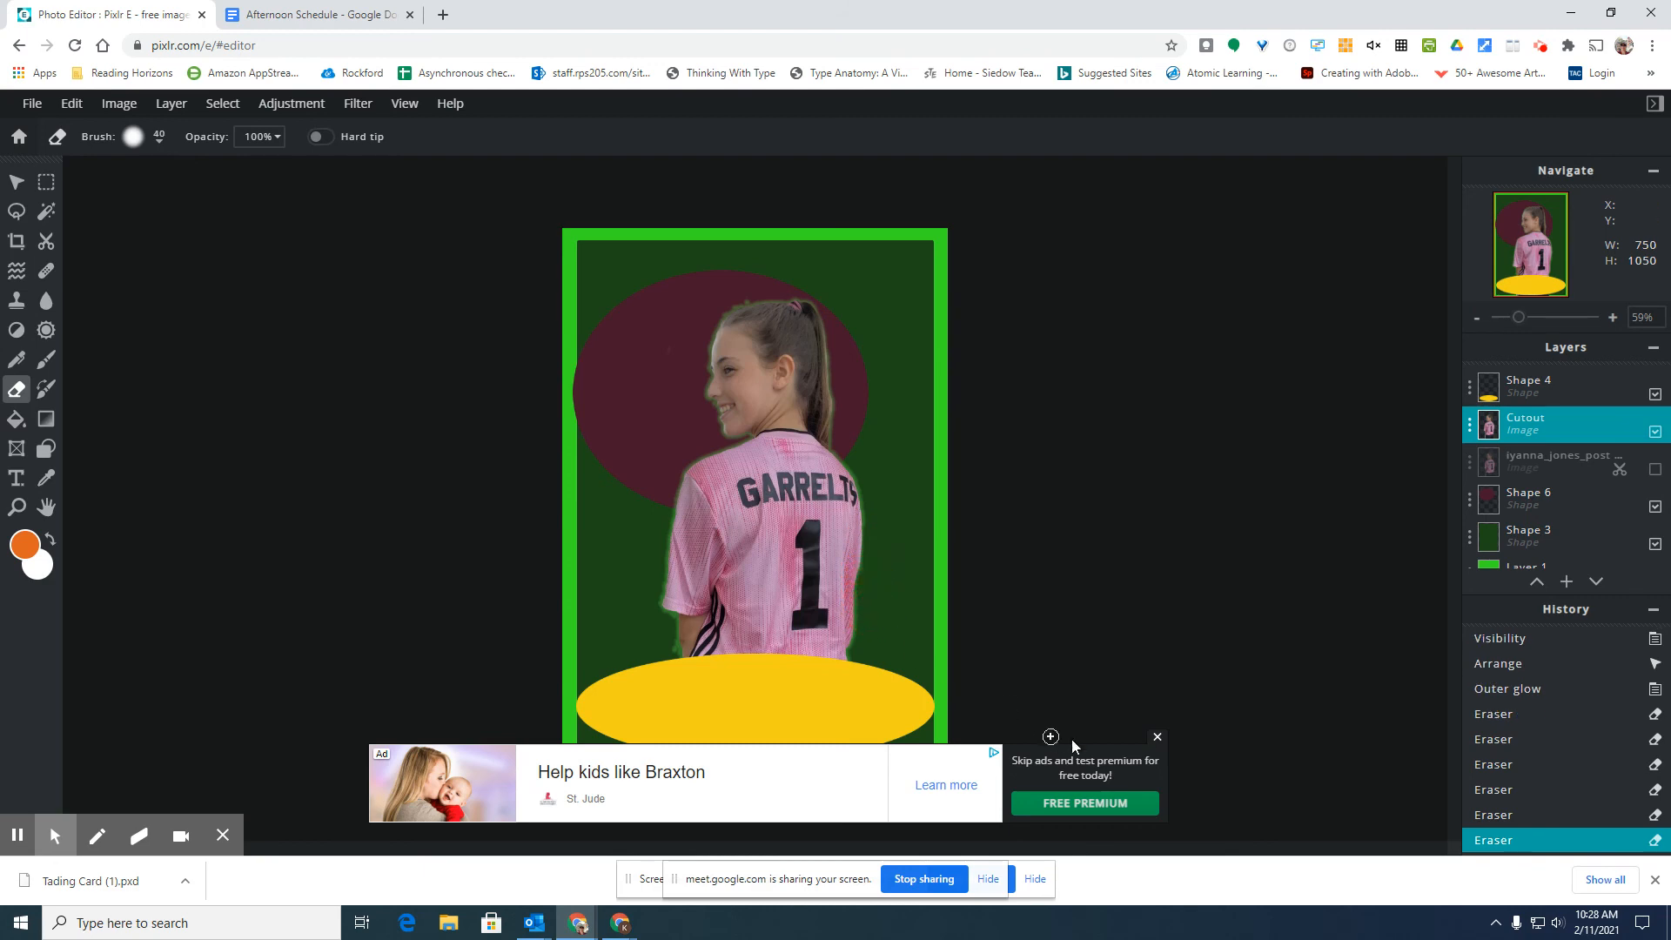
{"action": "left_click", "coordinate": [1158, 737]}
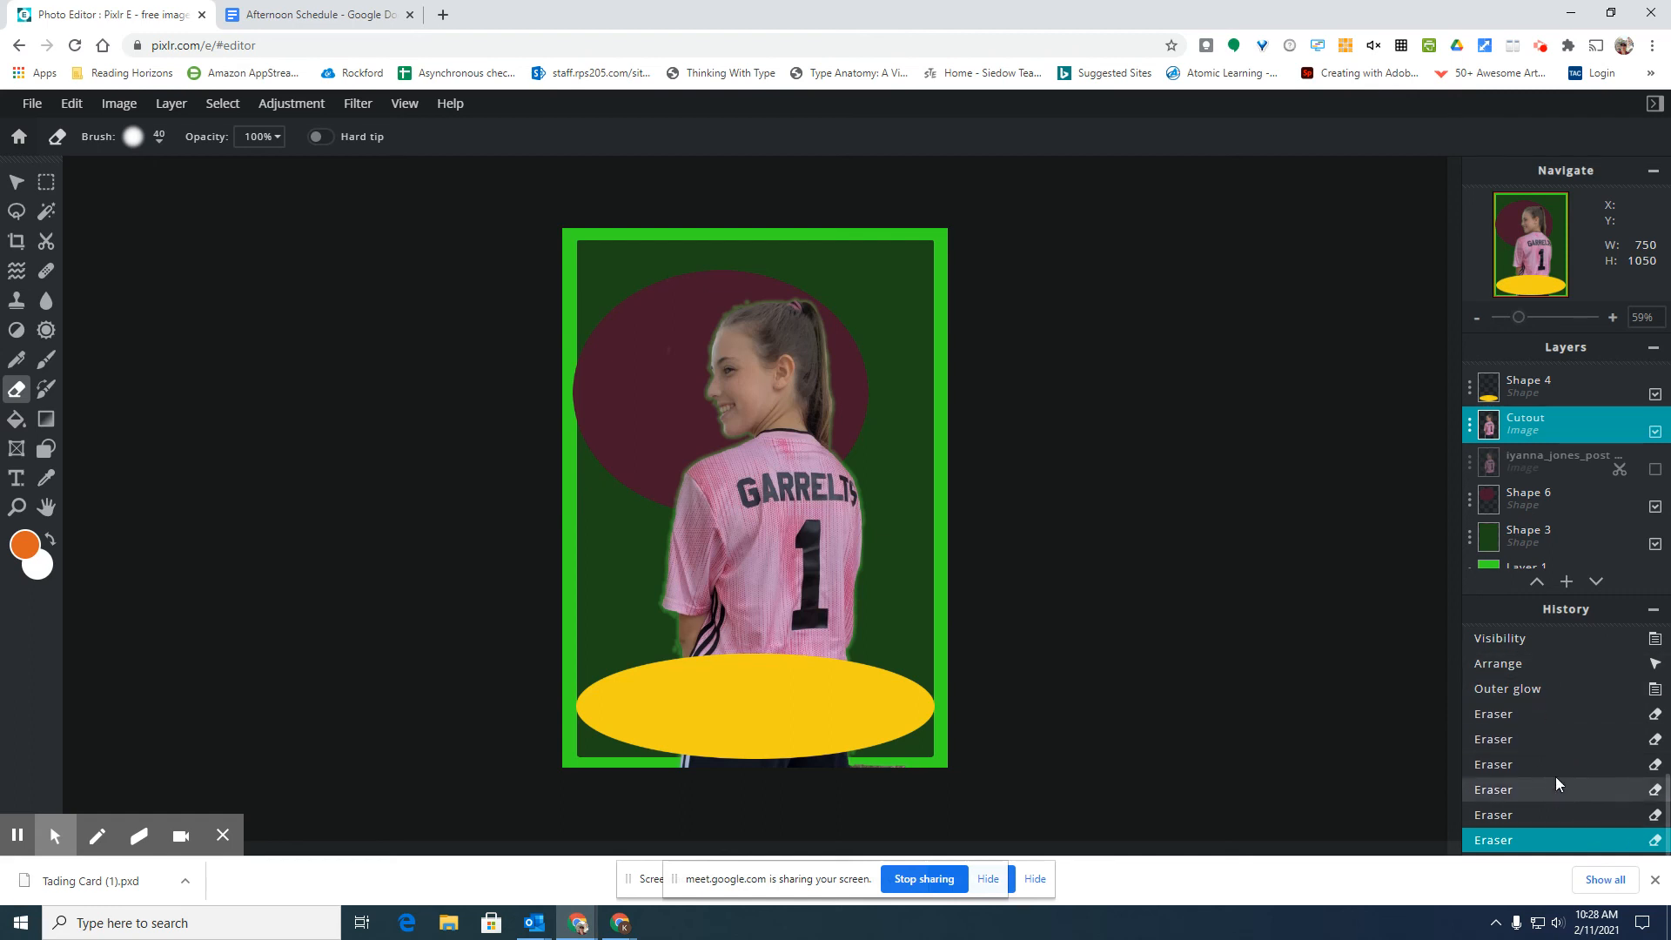
- Revert the document history to the Arrange state just before the outer glow, and look through the recorded states
{"action": "left_click", "coordinate": [1553, 670]}
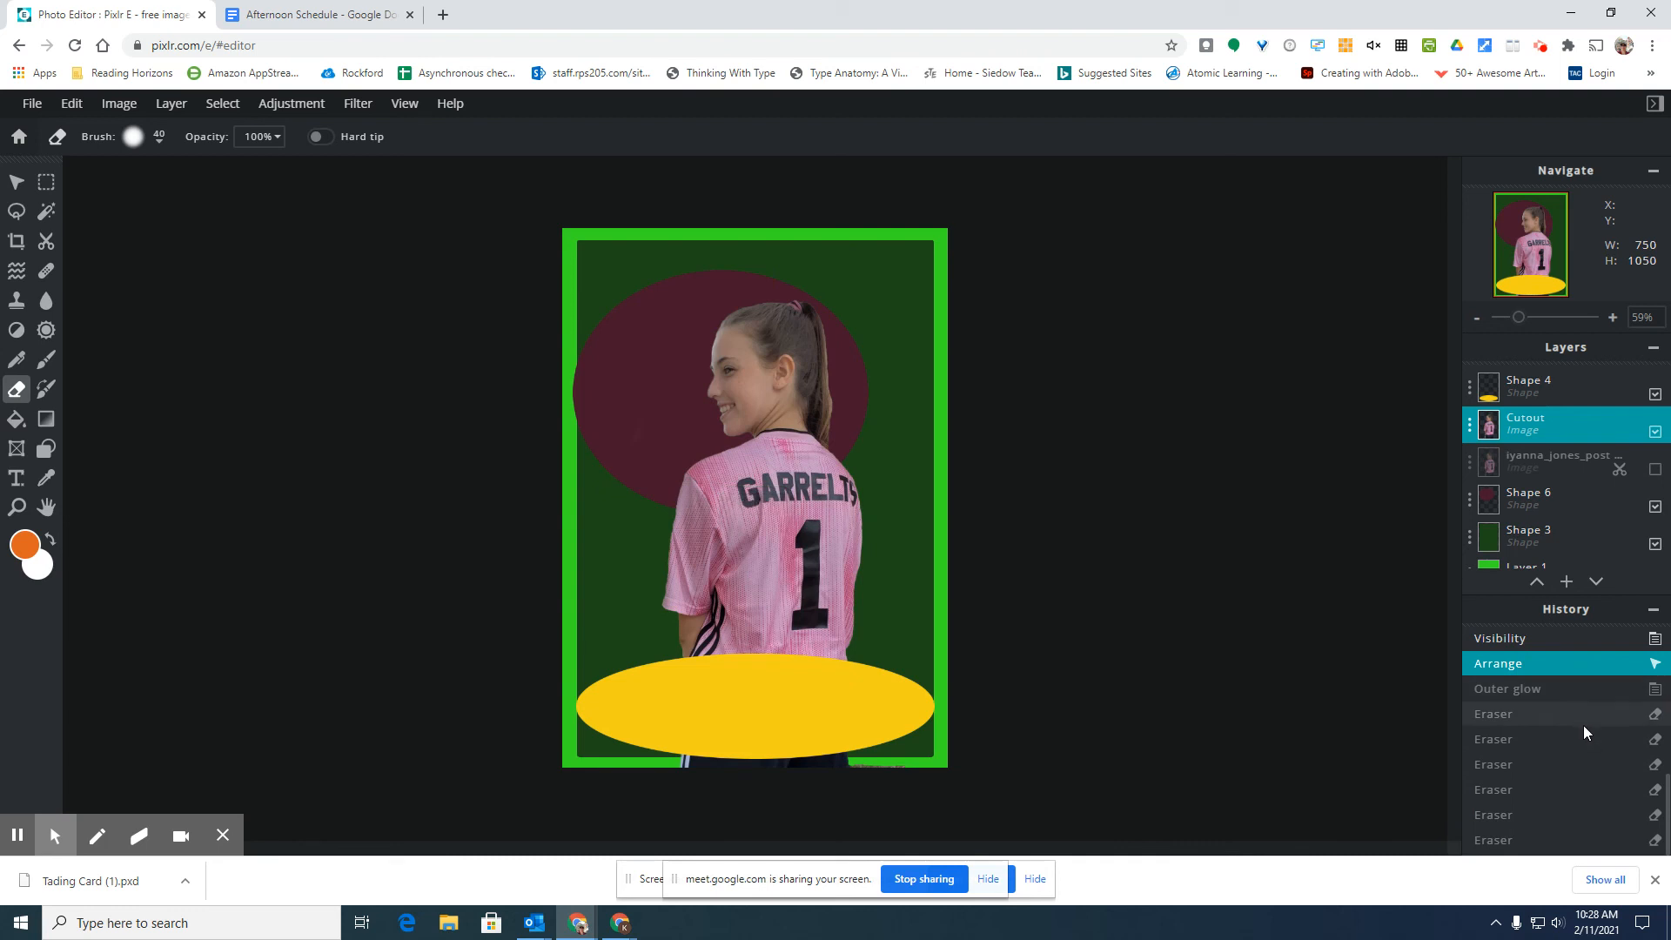
{"action": "scroll", "coordinate": [1590, 724], "scroll_direction": "up", "scroll_amount": 5}
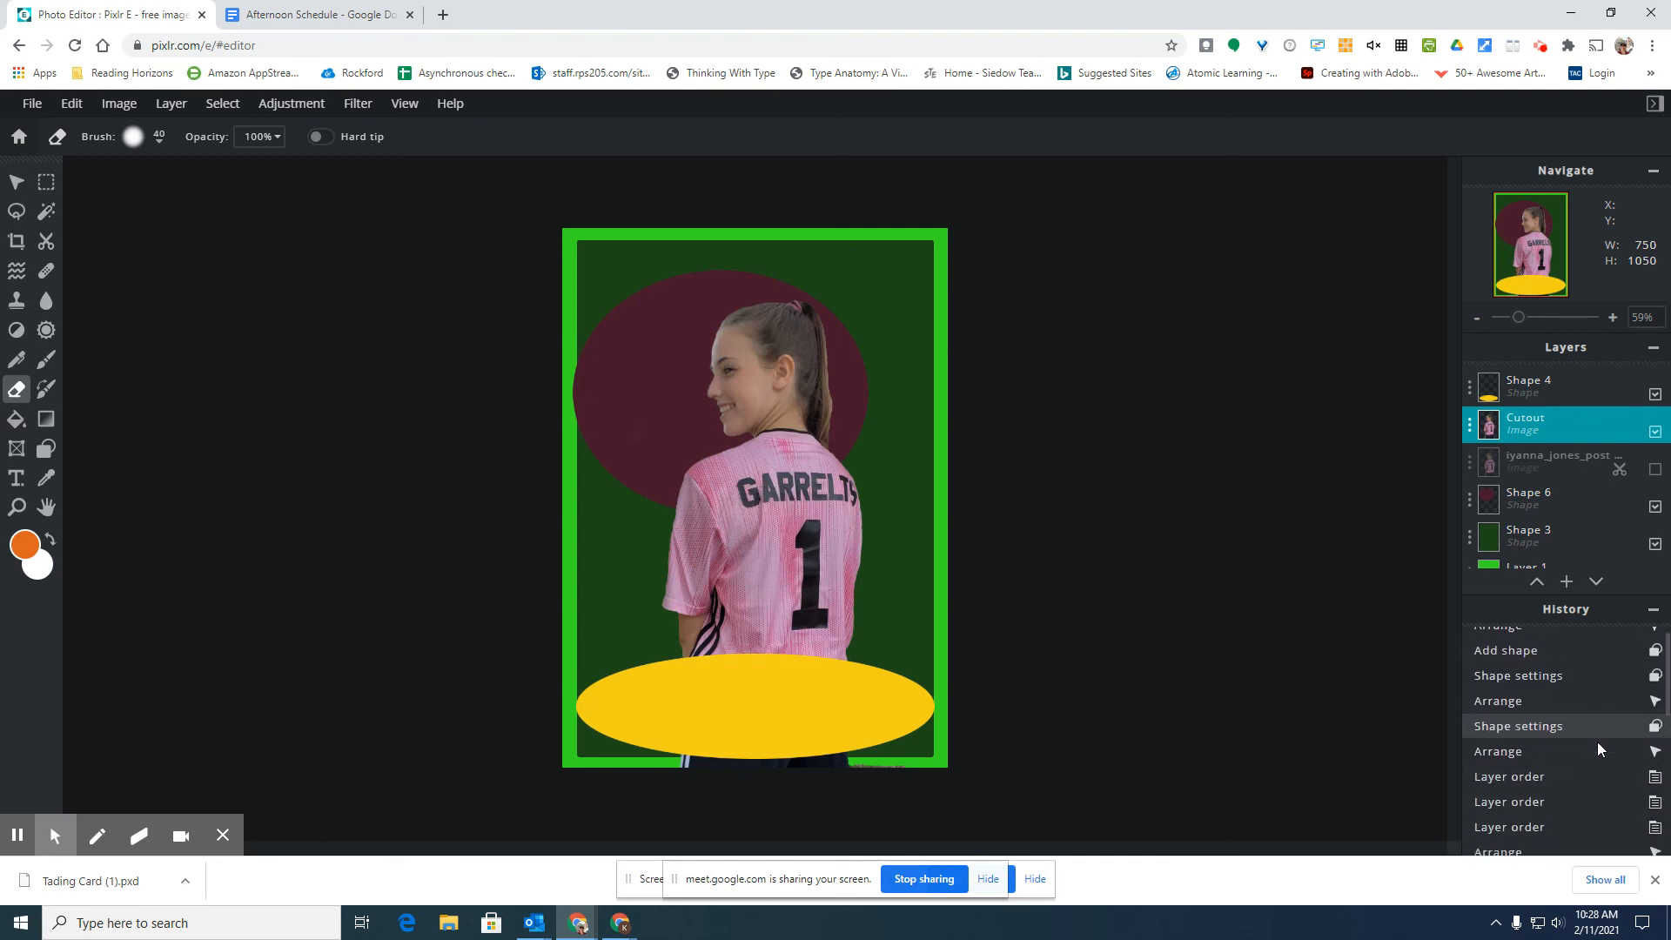
{"action": "scroll", "coordinate": [1596, 744], "scroll_direction": "down", "scroll_amount": 5}
{"action": "scroll", "coordinate": [1596, 748], "scroll_direction": "up", "scroll_amount": 2}
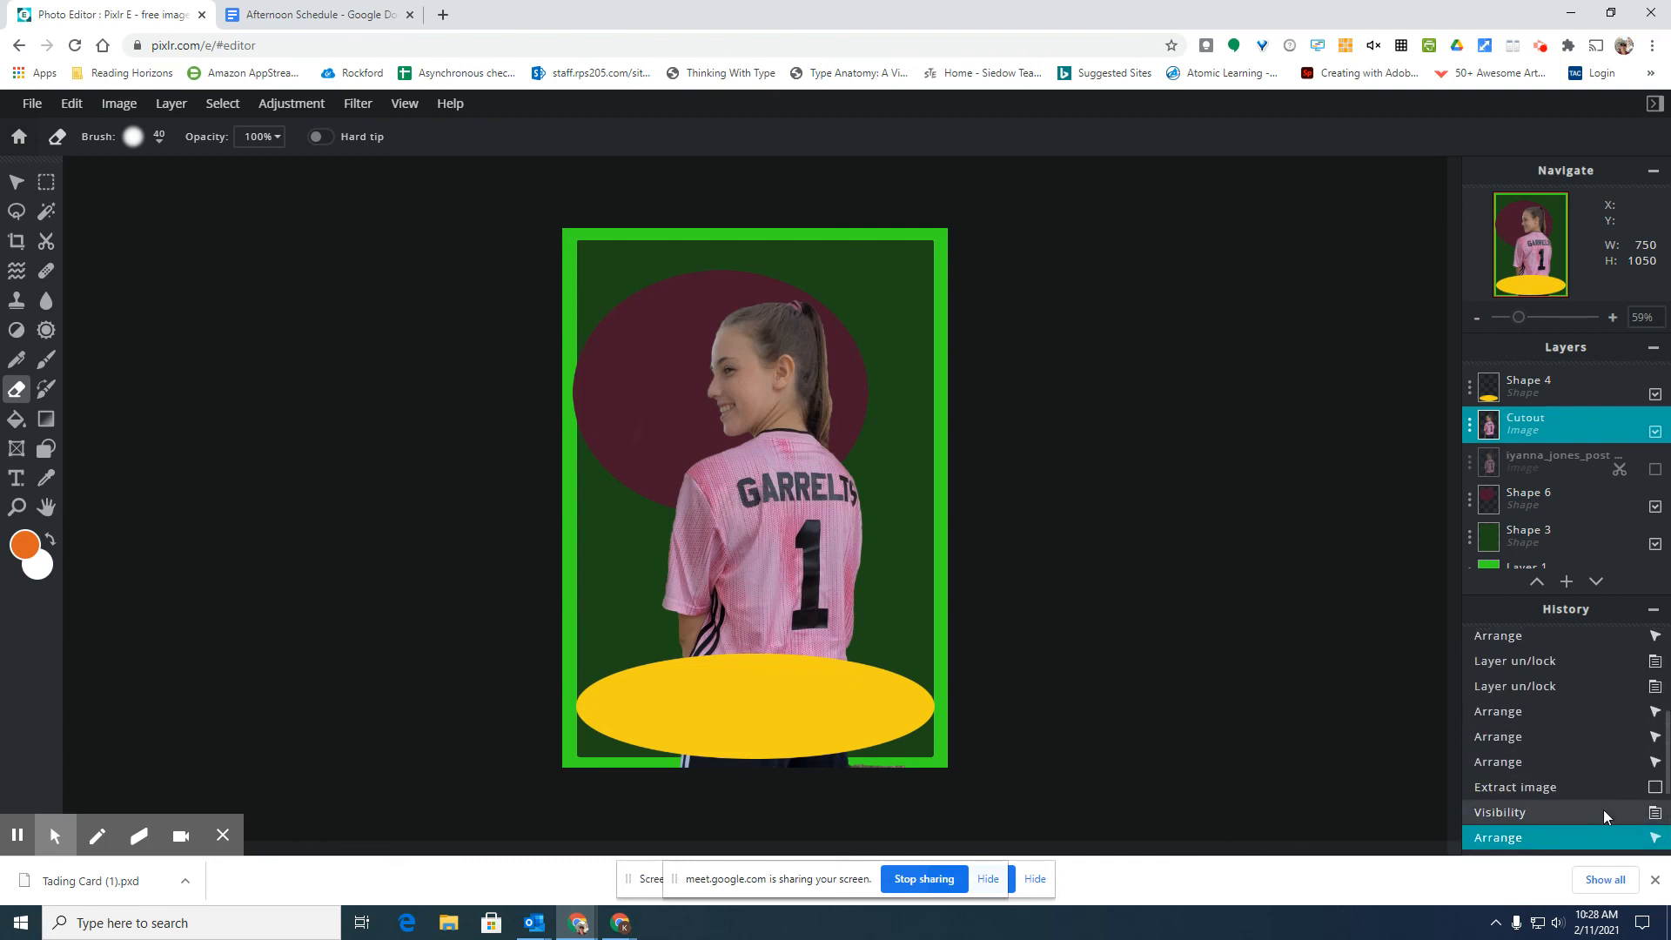